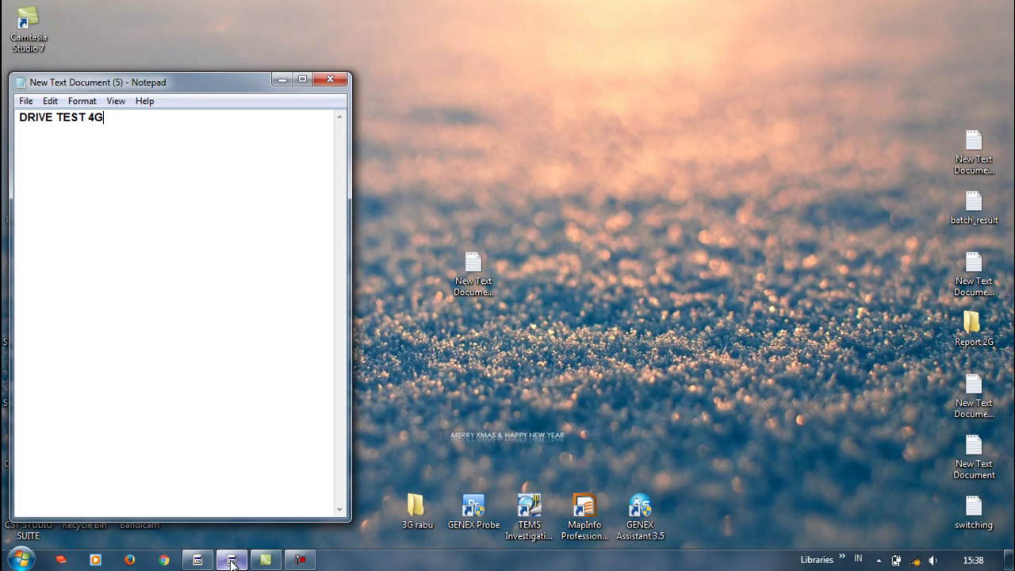
- Write the title "DRIVE TEST 4G LTE MENGGUNAKAN GENEX PROBE" followed by the heading "Langkah Praktikum :" on a new line
{"action": "type", "text": "NGG"}
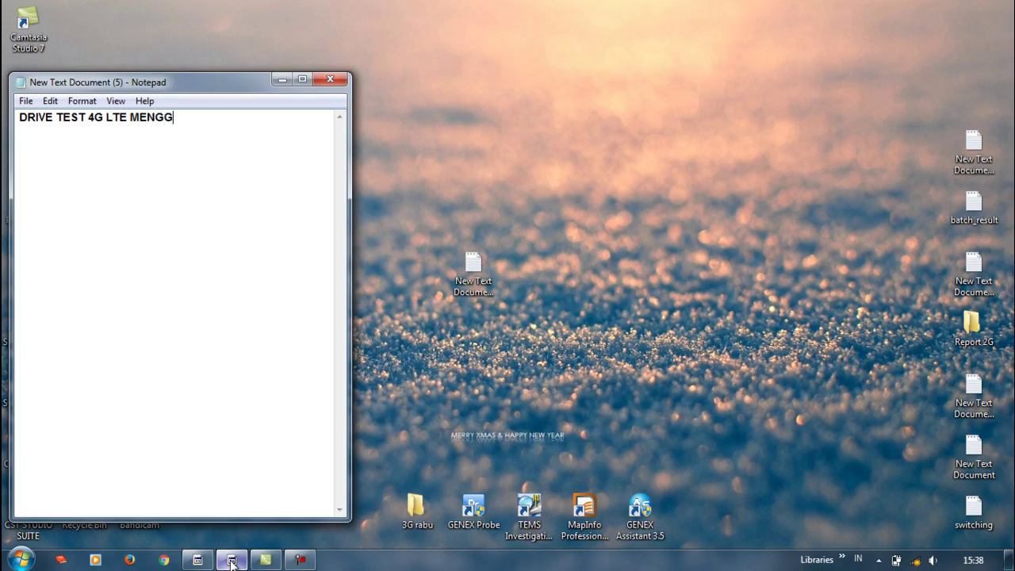
{"action": "type", "text": "UNAKAN GENEX PROBE"}
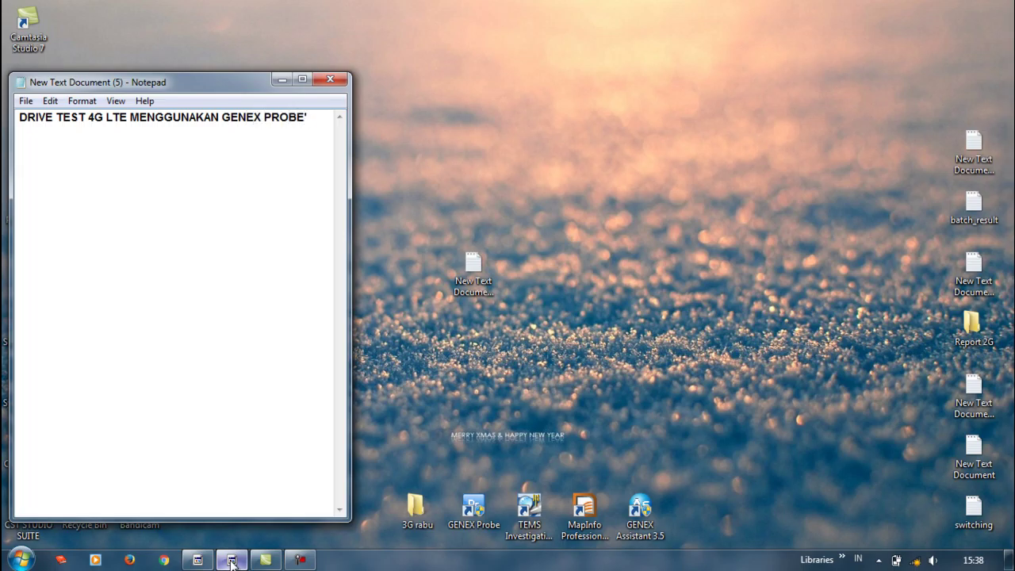
{"action": "key", "text": "Return"}
{"action": "key", "text": "Caps_Lock"}
{"action": "type", "text": "Langkah Praktikum :"}
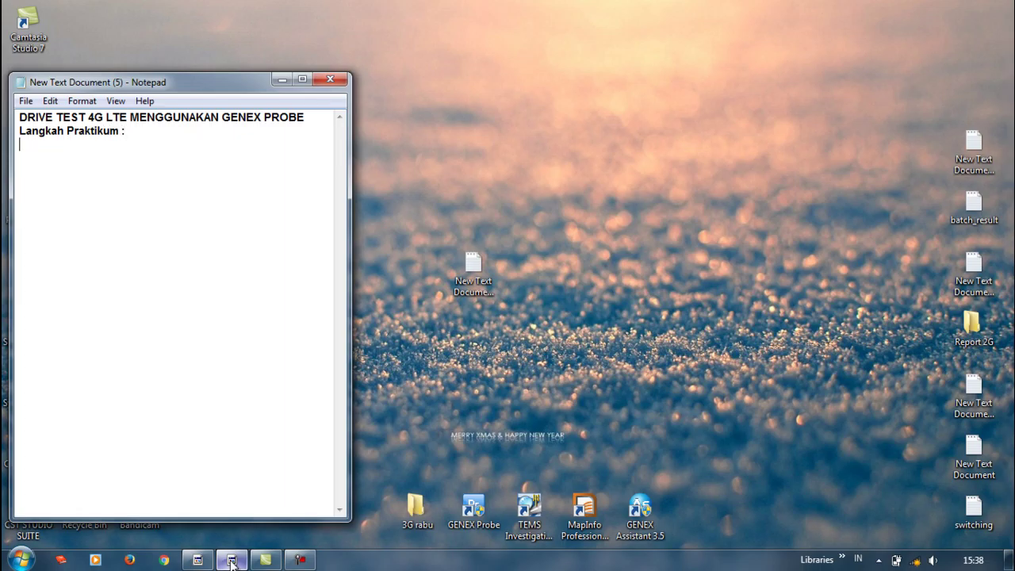
- Add the line "1. Buka software Genex Probe" to the notes and launch GENEX Probe from the desktop
{"action": "key", "text": "Return"}
{"action": "type", "text": "1. Buka software"}
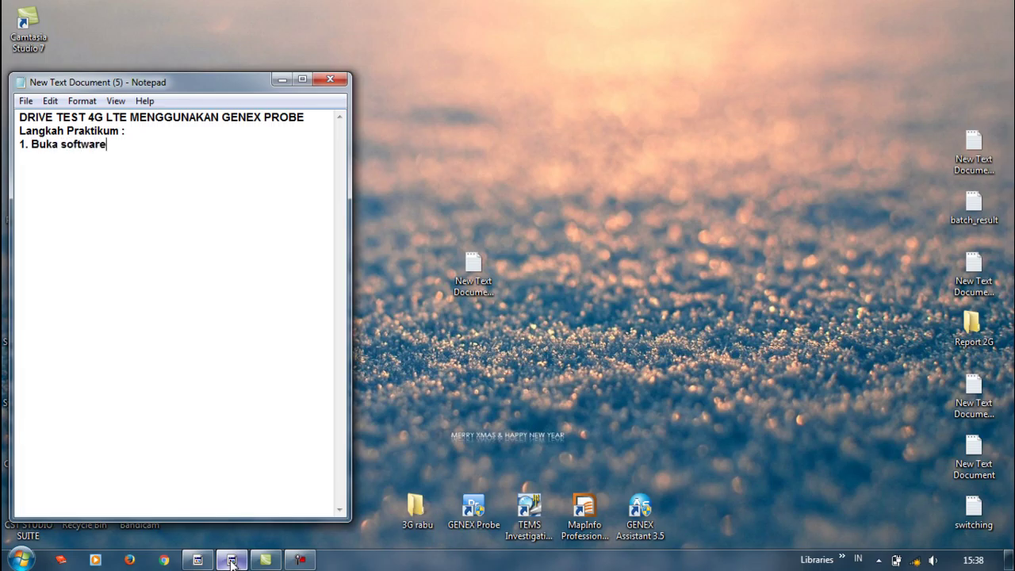
{"action": "type", "text": " Genex Probe"}
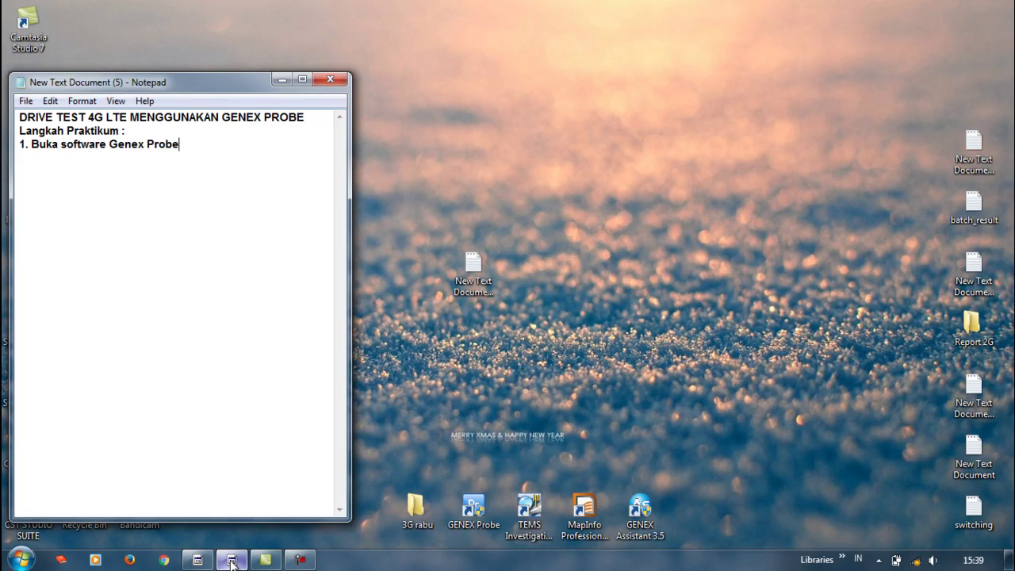
{"action": "left_click", "coordinate": [473, 511]}
{"action": "double_click", "coordinate": [473, 512]}
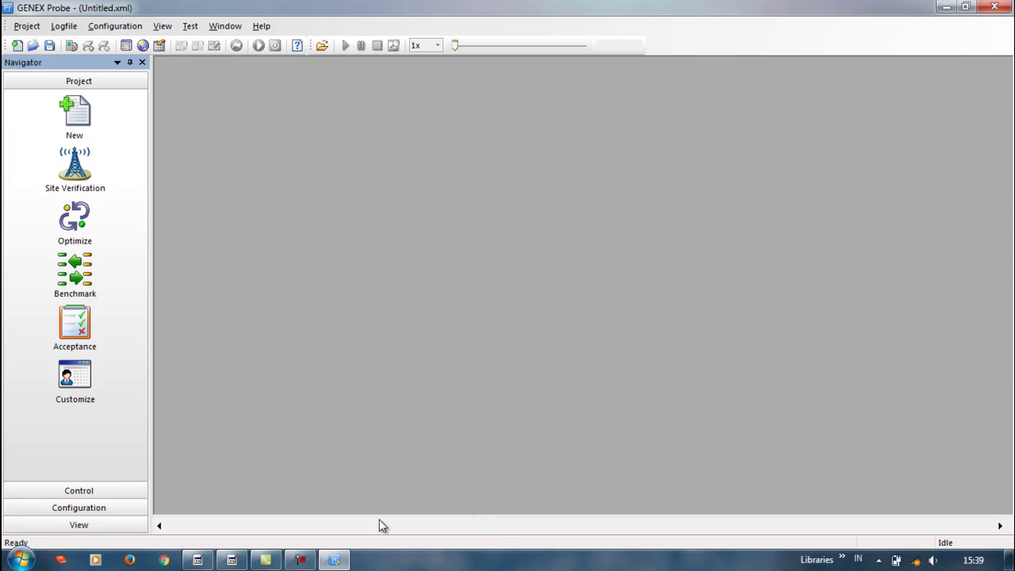
- Return to the Notepad notes and add the line "2. Pilih Configuration - Engineering Parameter Management"
{"action": "left_click", "coordinate": [231, 561]}
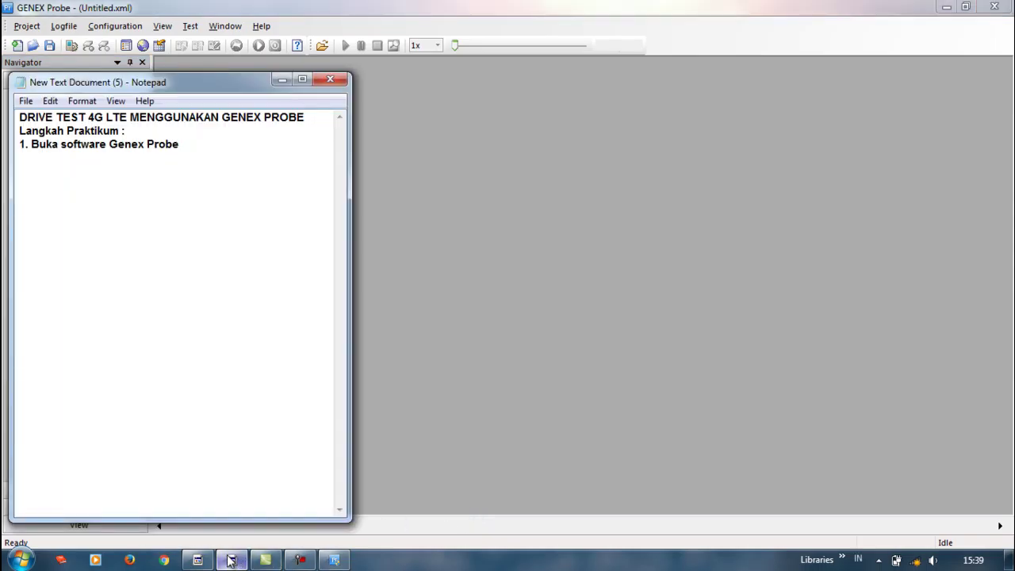
{"action": "key", "text": "Return"}
{"action": "type", "text": "2. "}
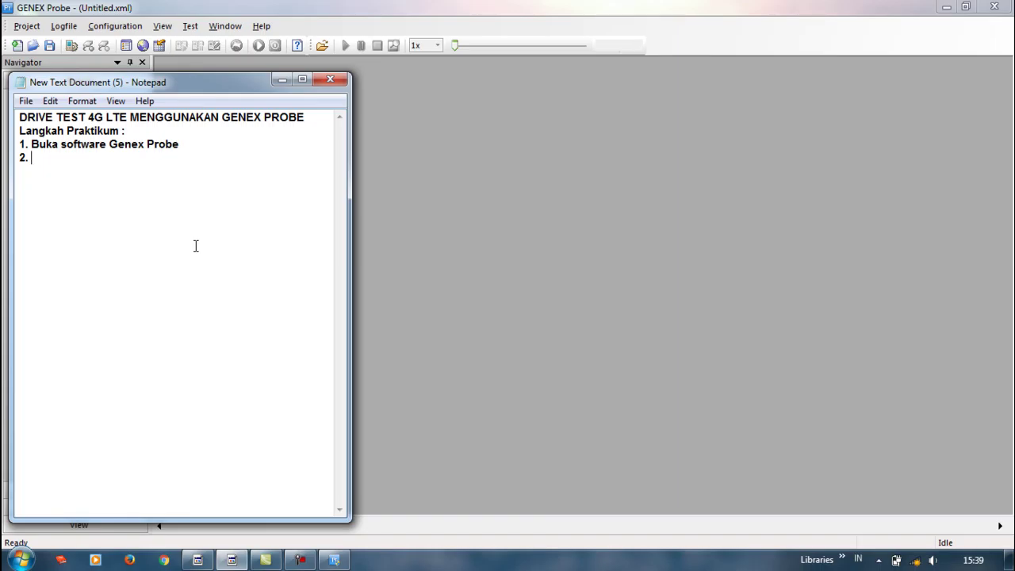
{"action": "type", "text": "pl"}
{"action": "key", "text": "BackSpace"}
{"action": "key", "text": "BackSpace"}
{"action": "type", "text": "P"}
{"action": "key", "text": "BackSpace"}
{"action": "type", "text": "Pilih Configuration -"}
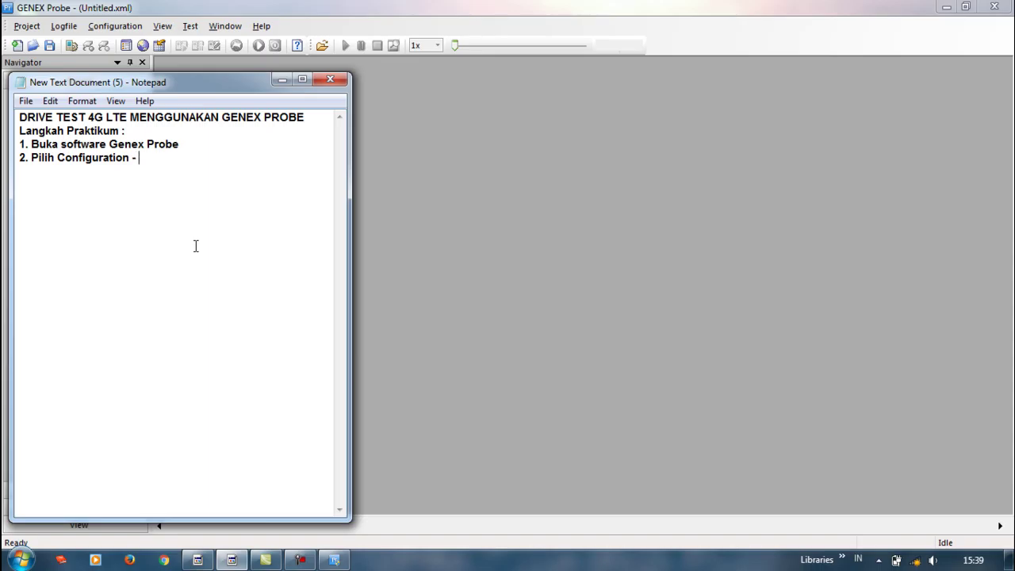
{"action": "type", "text": " Enn"}
{"action": "key", "text": "BackSpace"}
{"action": "type", "text": "gineering Parameter -"}
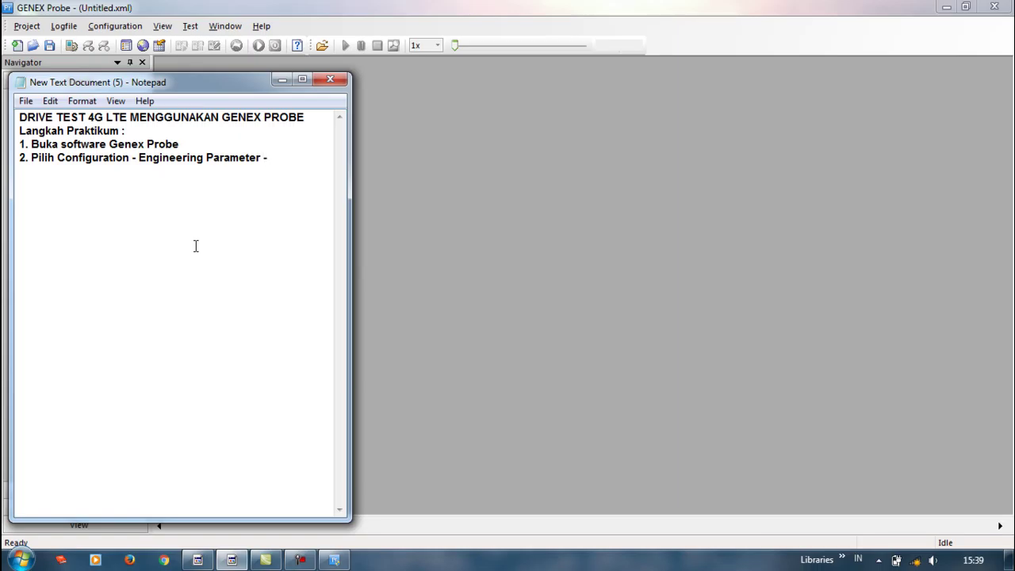
{"action": "key", "text": "BackSpace"}
{"action": "type", "text": "Management"}
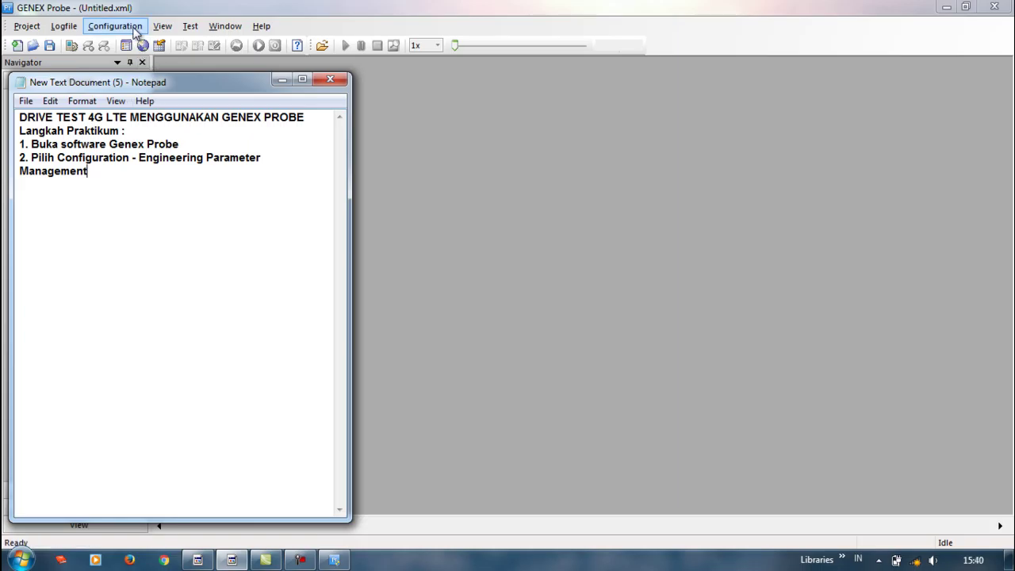
- Switch to GENEX Probe and open Engineering Parameter Management
{"action": "left_click", "coordinate": [115, 26]}
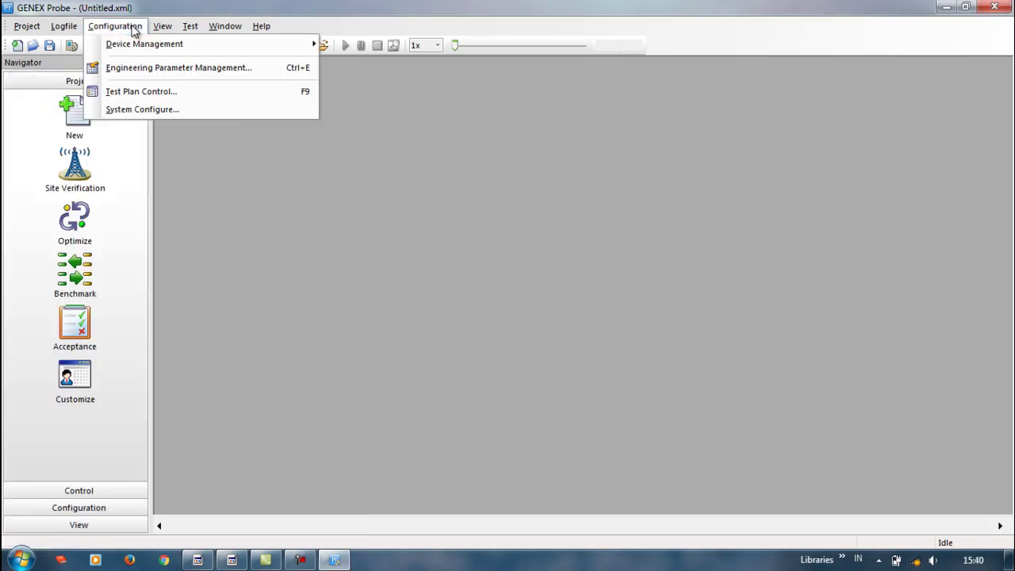
{"action": "left_click", "coordinate": [164, 70]}
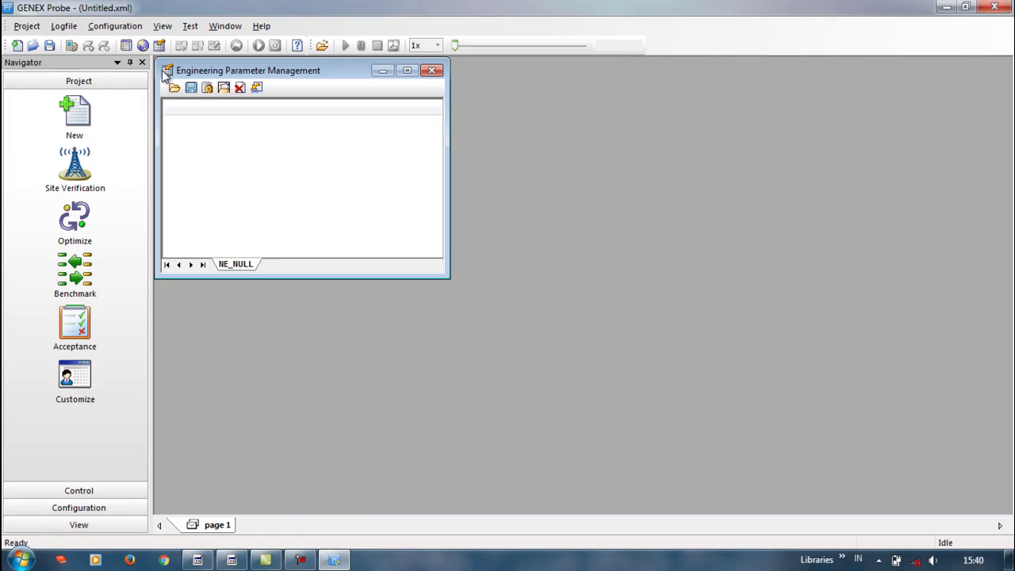
- Return to the Notepad notes and extend item 2 with ". Klik impor lalu pada system pilih LTE"
{"action": "left_click", "coordinate": [232, 561]}
{"action": "type", "text": ". "}
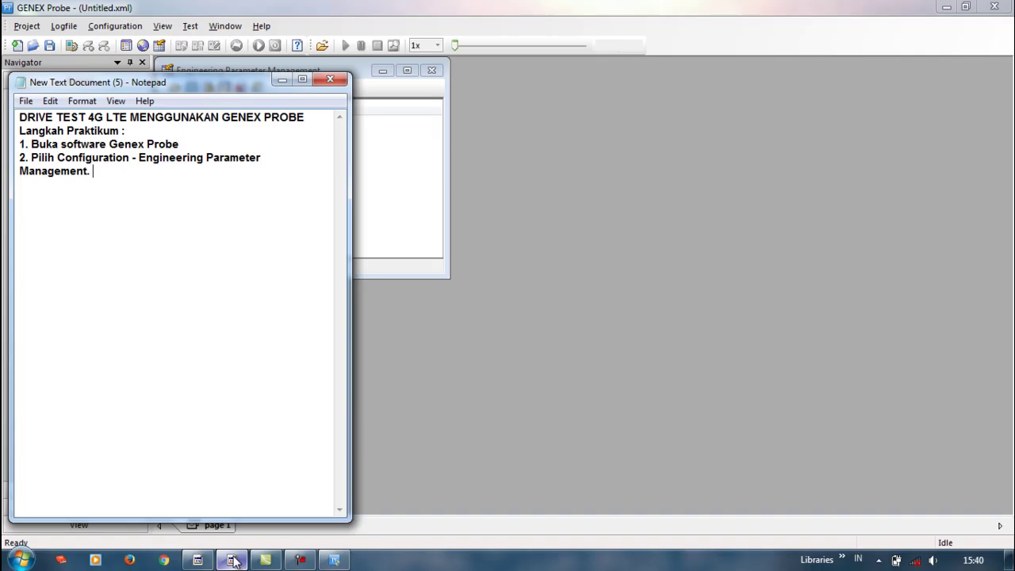
{"action": "type", "text": "kl"}
{"action": "key", "text": "BackSpace"}
{"action": "key", "text": "BackSpace"}
{"action": "key", "text": "BackSpace"}
{"action": "key", "text": "BackSpace"}
{"action": "type", "text": ". Klik "}
{"action": "type", "text": "ipm"}
{"action": "key", "text": "BackSpace"}
{"action": "key", "text": "BackSpace"}
{"action": "type", "text": "mpor lalu pada "}
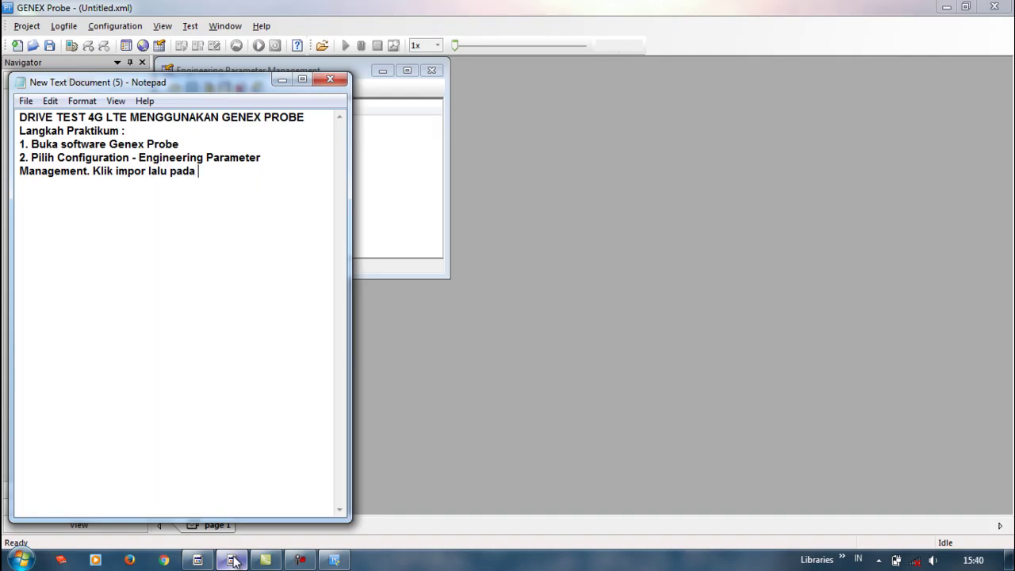
{"action": "type", "text": "system pilih LTE"}
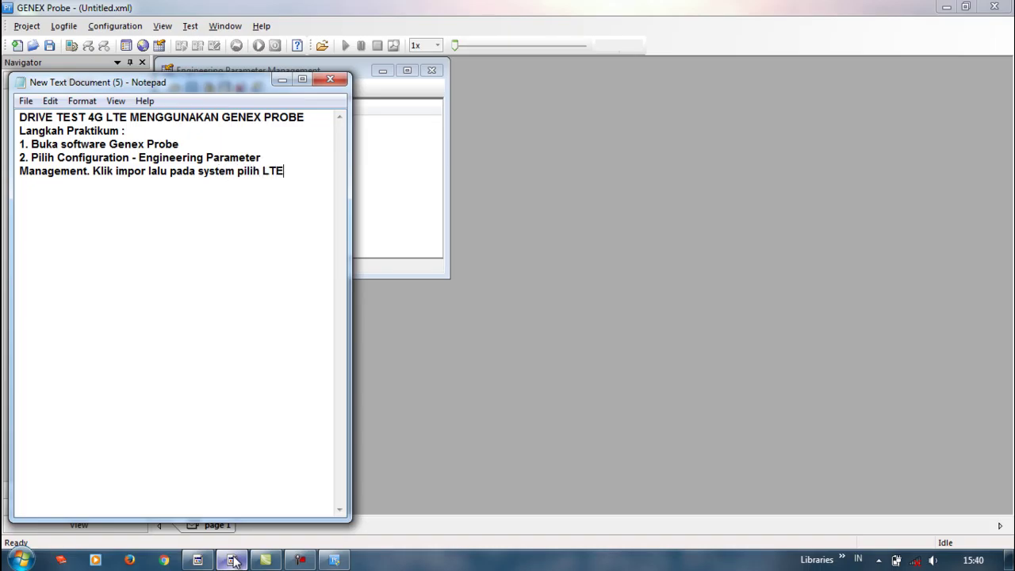
- Continue item 2 with "sedangkan pada engineering parameter file masukkan data engpar LTE Probe"
{"action": "type", "text": " sedangkan m"}
{"action": "key", "text": "BackSpace"}
{"action": "type", "text": "m"}
{"action": "key", "text": "BackSpace"}
{"action": "type", "text": "pada "}
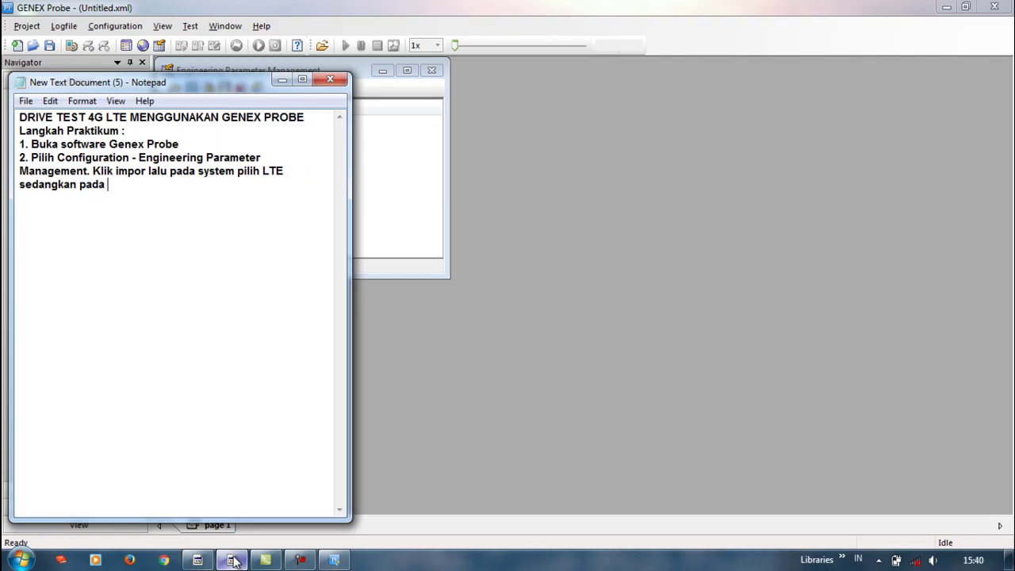
{"action": "type", "text": "engineering"}
{"action": "key", "text": "BackSpace"}
{"action": "key", "text": "BackSpace"}
{"action": "type", "text": "ng parameter"}
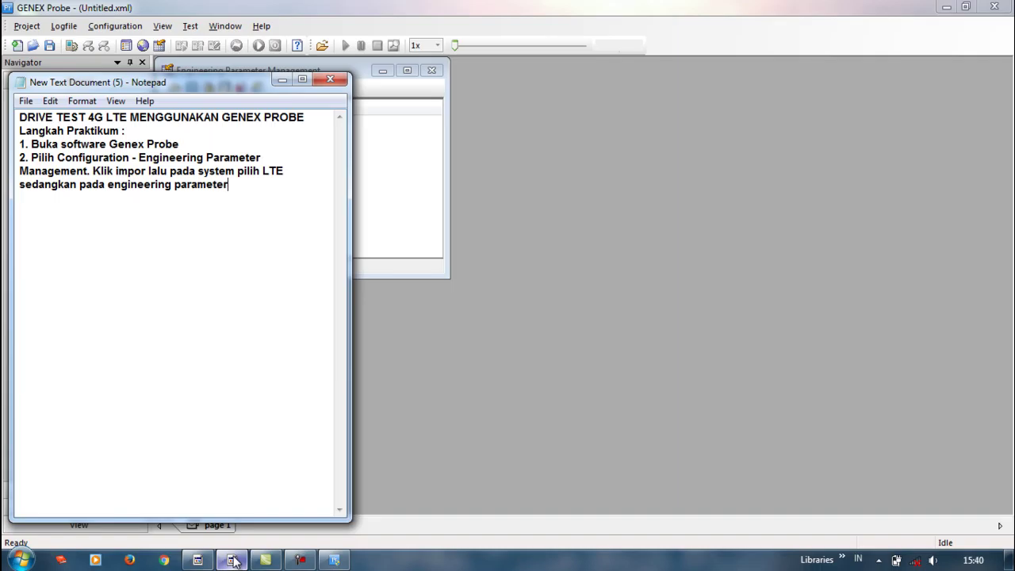
{"action": "type", "text": " file masukkan data engpar LTE Probe"}
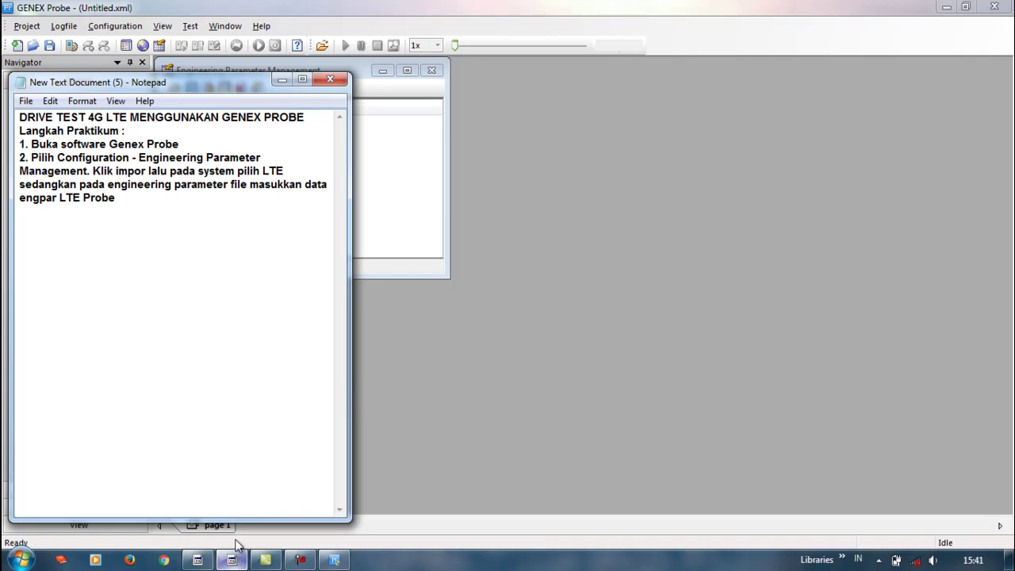
- In GENEX Probe, start an engineering parameter import with system LTE and the file Engpar LTE Probe.xlsx from the Engpar folder
{"action": "left_click", "coordinate": [454, 181]}
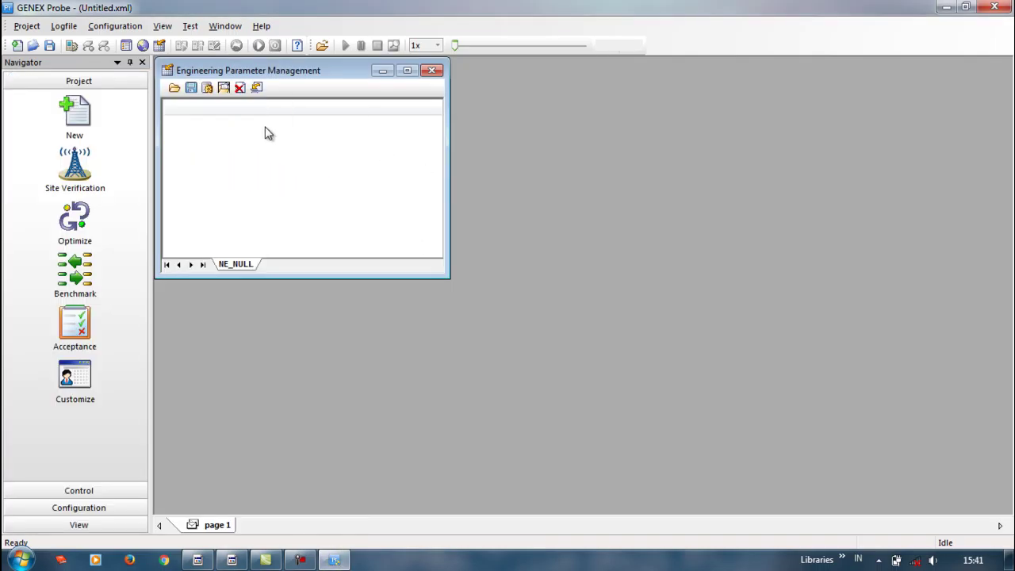
{"action": "left_click", "coordinate": [174, 88]}
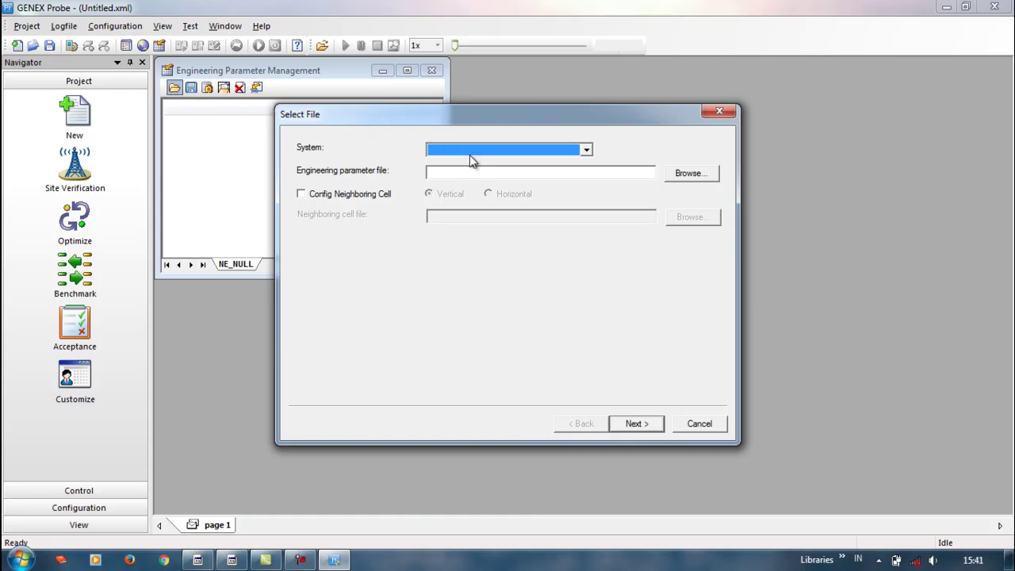
{"action": "left_click", "coordinate": [473, 154]}
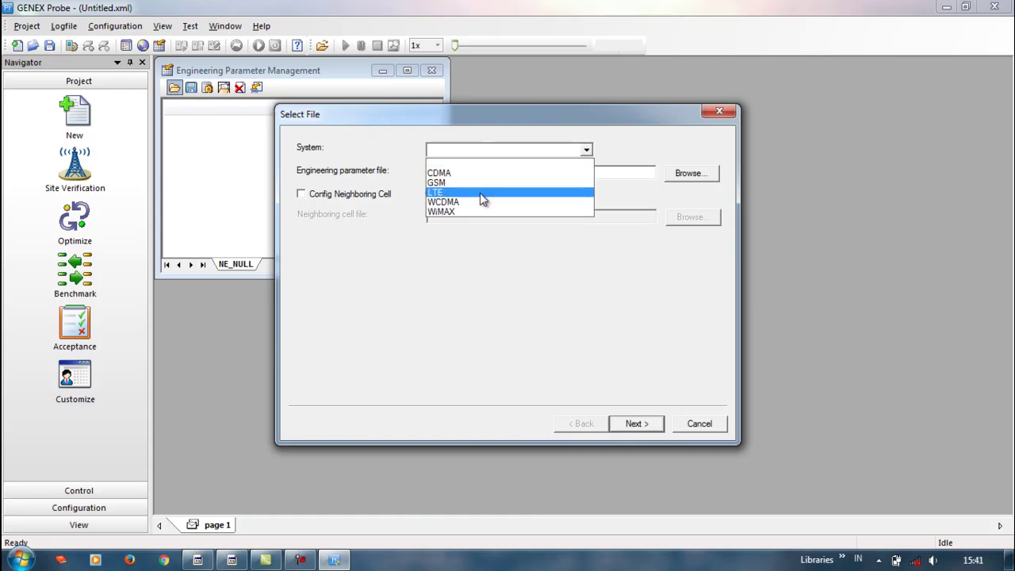
{"action": "left_click", "coordinate": [480, 193]}
{"action": "left_click", "coordinate": [688, 175]}
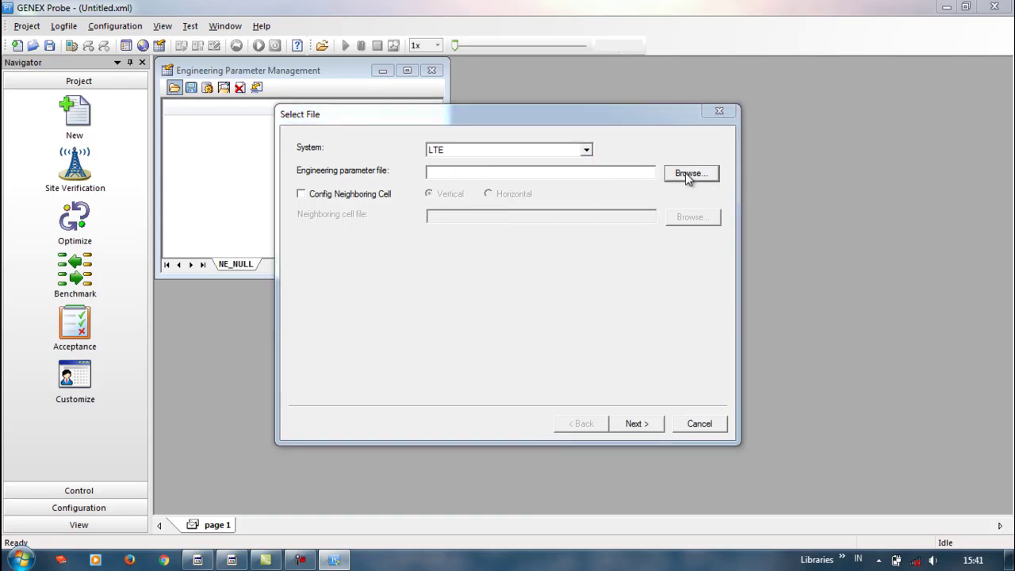
{"action": "left_click", "coordinate": [568, 247]}
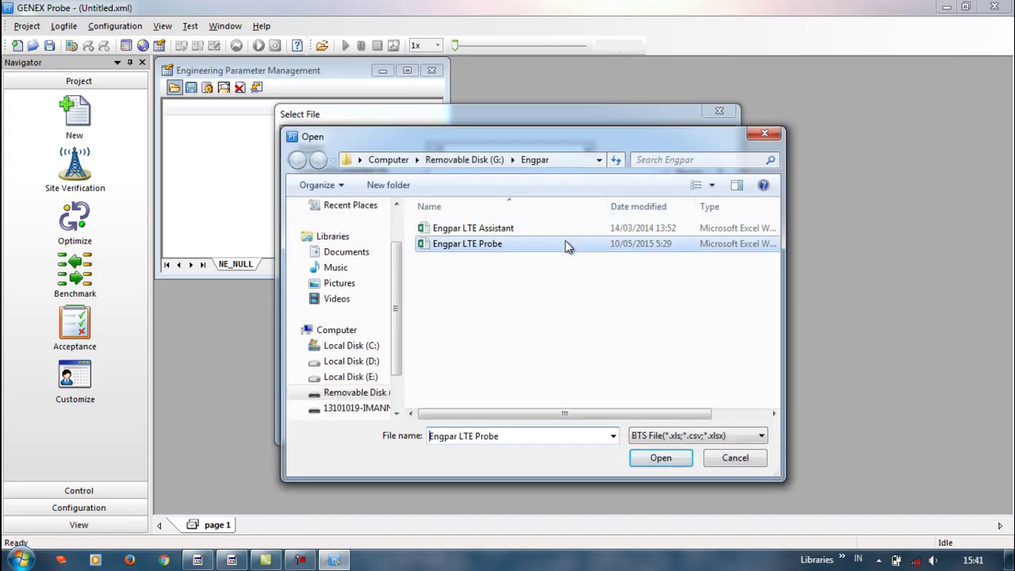
{"action": "left_click", "coordinate": [661, 459]}
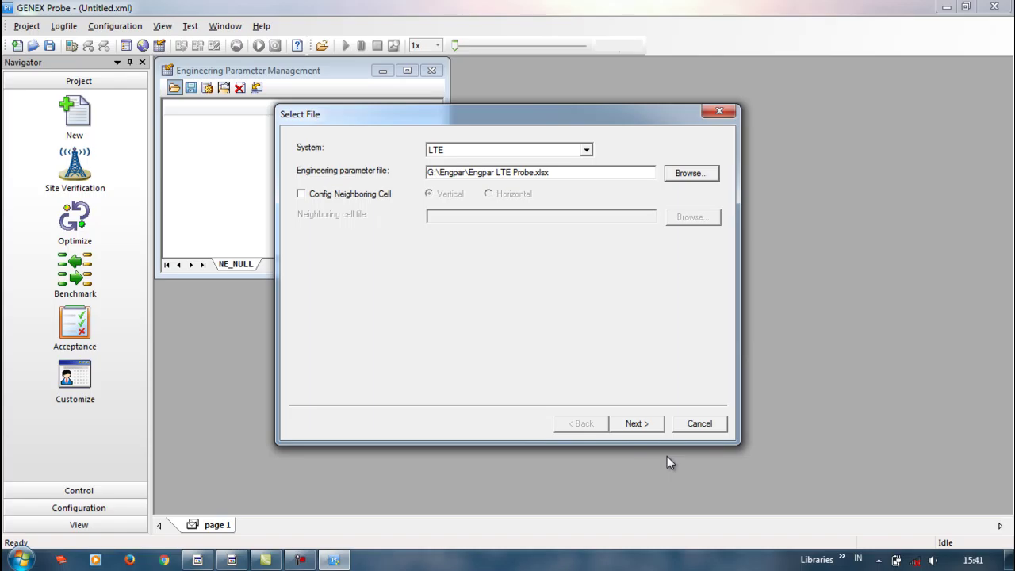
- Append "lalu next" to item 2 of the Notepad notes
{"action": "left_click", "coordinate": [232, 561]}
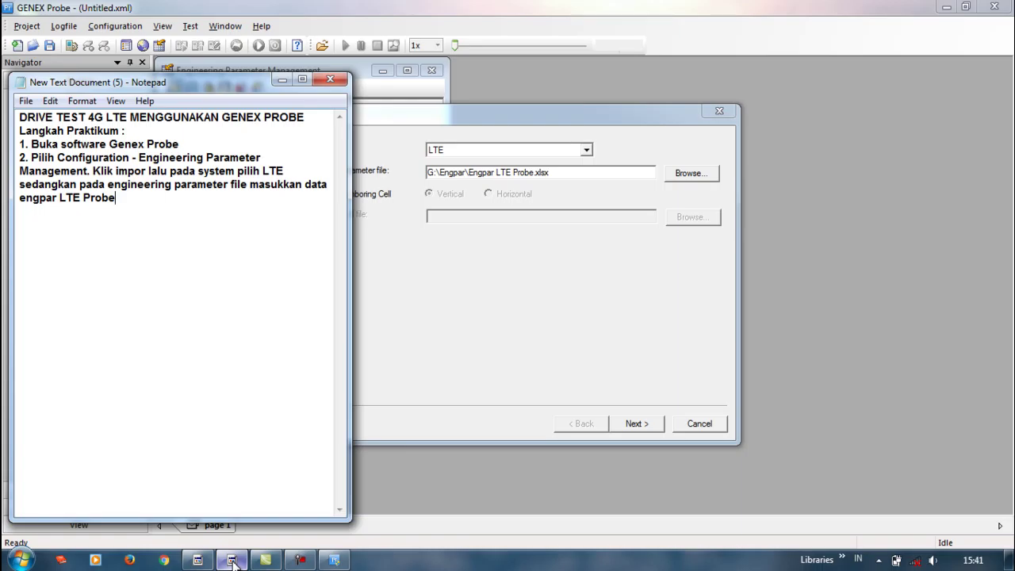
{"action": "type", "text": "lalu next"}
{"action": "left_click", "coordinate": [233, 561]}
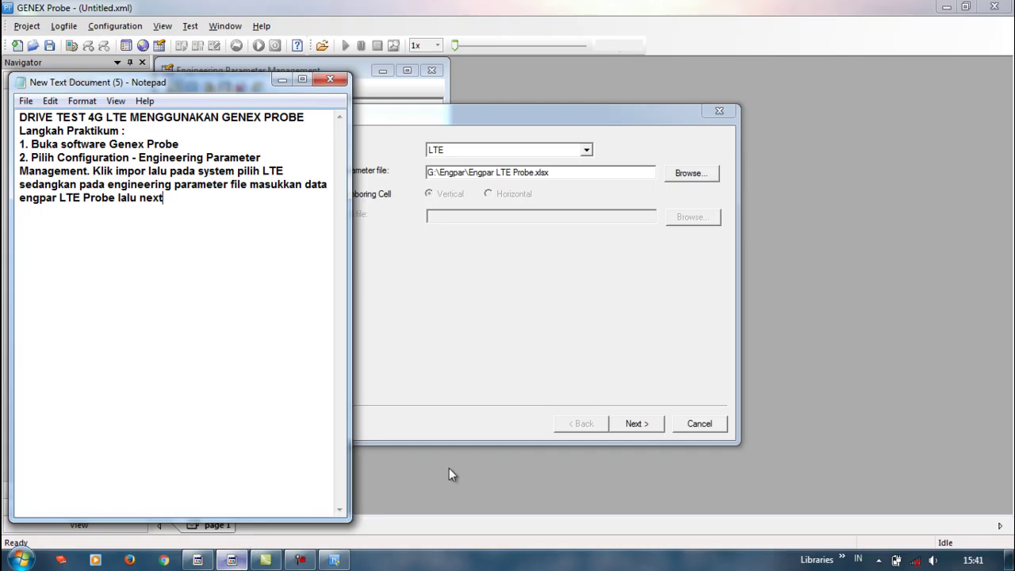
- Advance the GENEX Probe import to parameter matching without saving changes to Engpar LTE Probe.xlsx
{"action": "left_click", "coordinate": [638, 424]}
{"action": "left_click", "coordinate": [637, 424]}
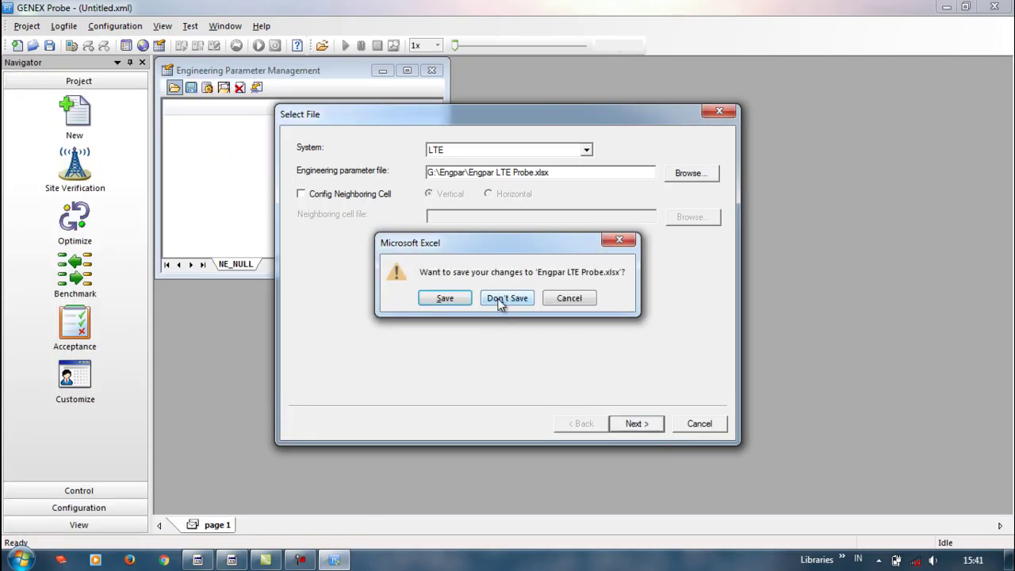
{"action": "left_click", "coordinate": [499, 300]}
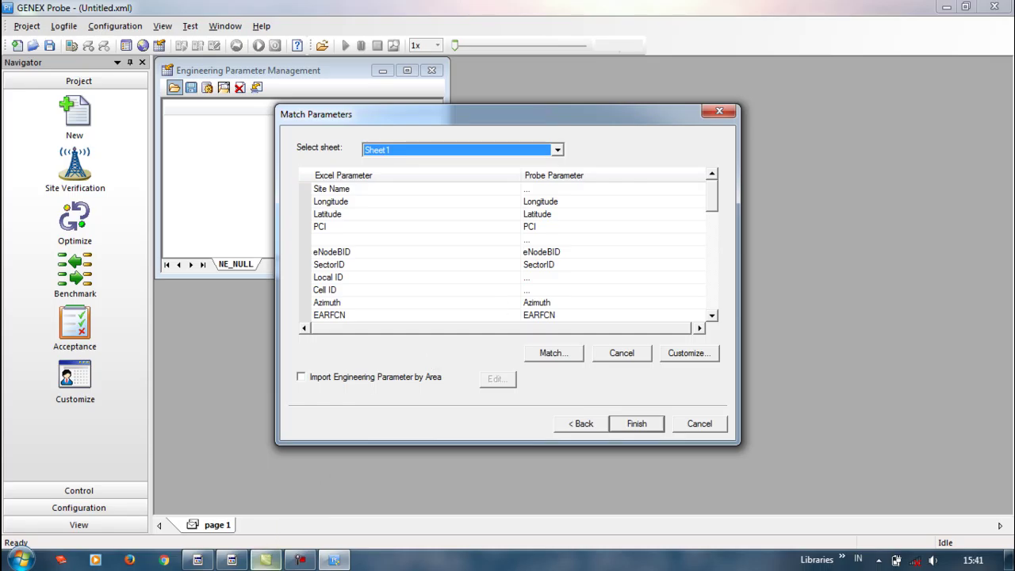
- Append "- don't save." to item 2 of the Notepad notes and move the Match Parameters dialog clear of the notes
{"action": "mouse_move", "coordinate": [232, 563]}
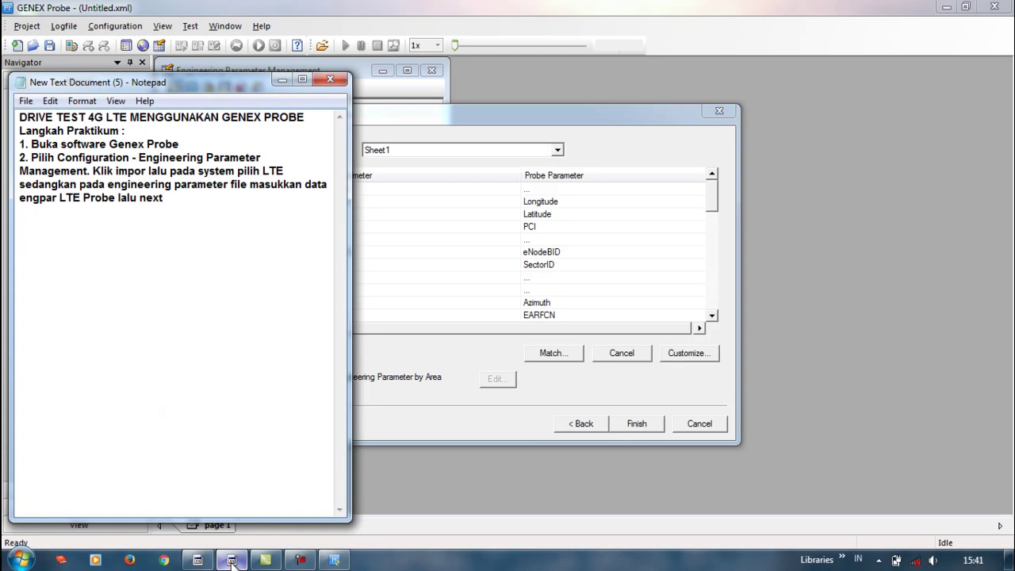
{"action": "type", "text": "- don't save."}
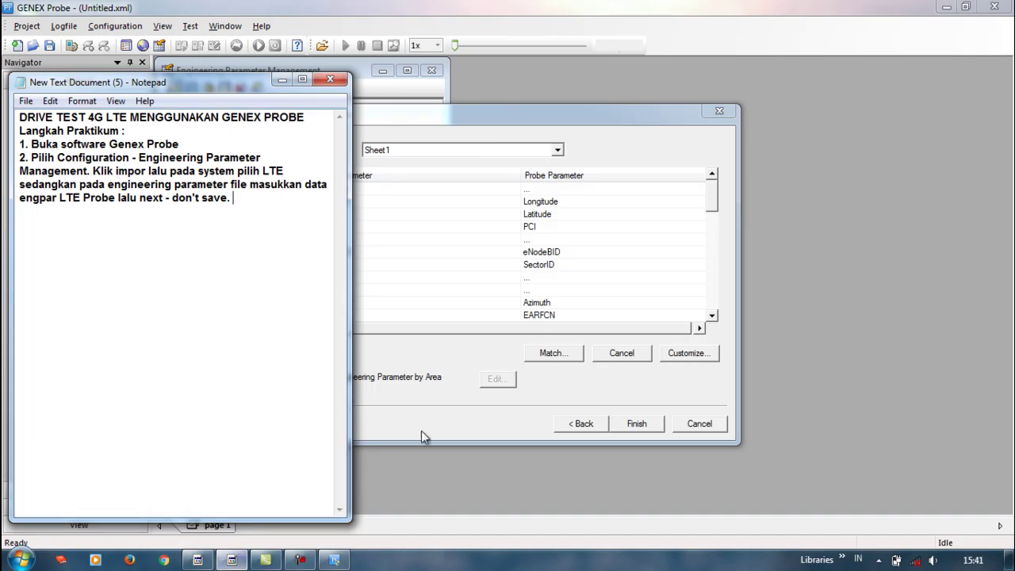
{"action": "left_click_drag", "start_coordinate": [499, 111], "coordinate": [600, 103]}
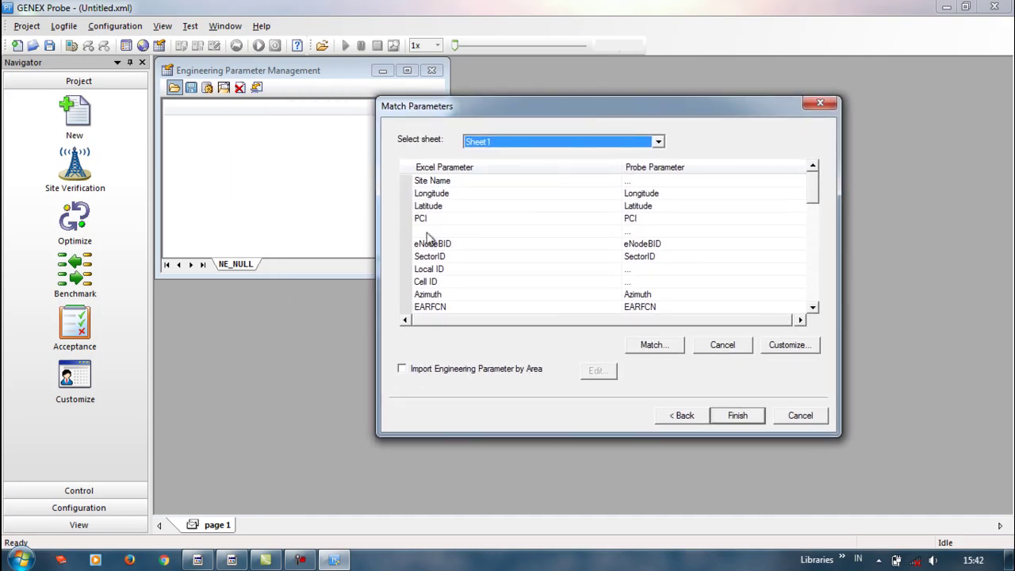
- Append "Pada Excel Parameter terdapat komponen" to item 2 of the Notepad notes
{"action": "left_click", "coordinate": [232, 560]}
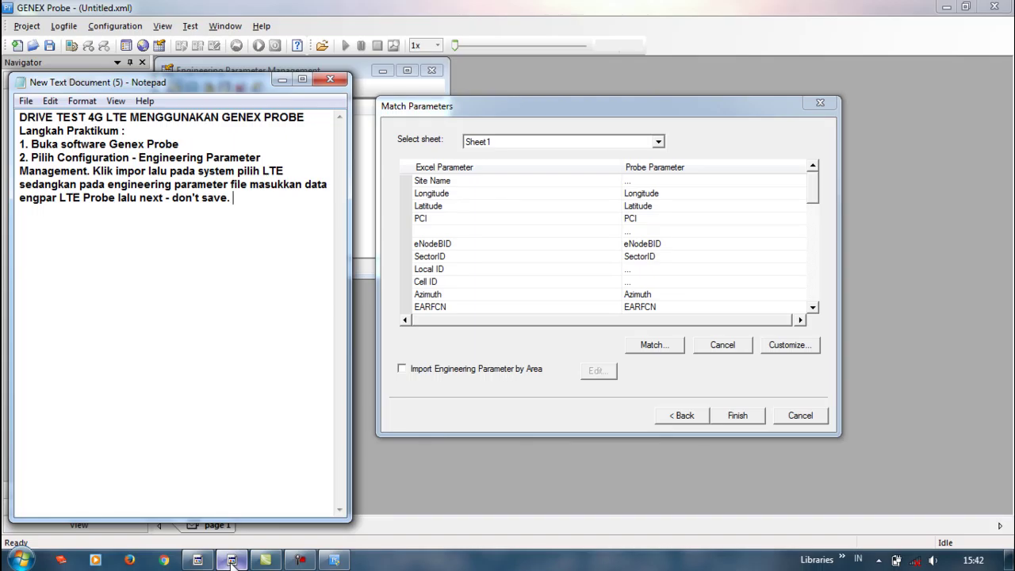
{"action": "type", "text": "pa"}
{"action": "key", "text": "BackSpace"}
{"action": "key", "text": "BackSpace"}
{"action": "type", "text": "Pada Excel Paa"}
{"action": "key", "text": "BackSpace"}
{"action": "type", "text": "rameter"}
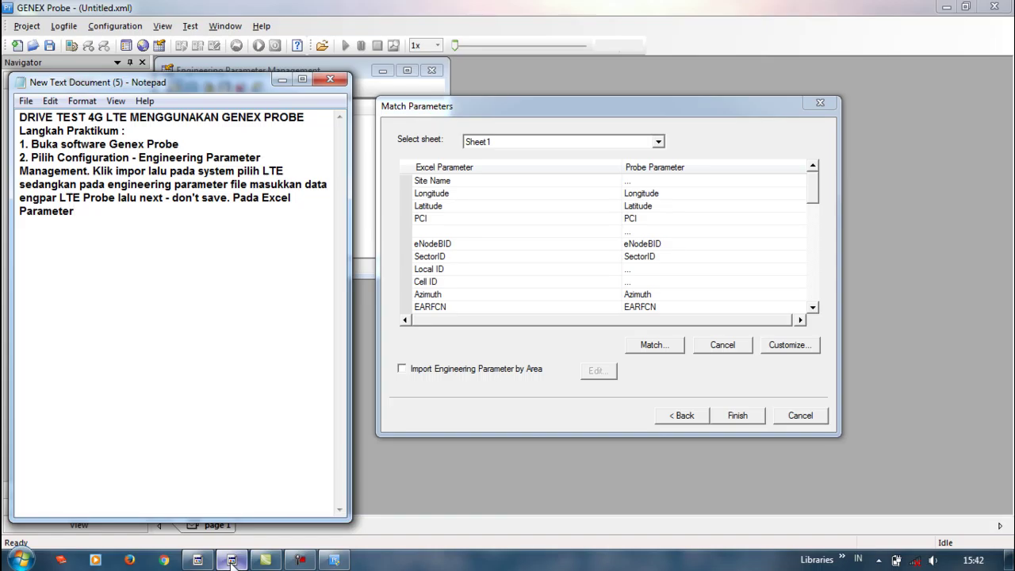
{"action": "type", "text": " terdap"}
{"action": "key", "text": "BackSpace"}
{"action": "key", "text": "BackSpace"}
{"action": "type", "text": "apat komponen"}
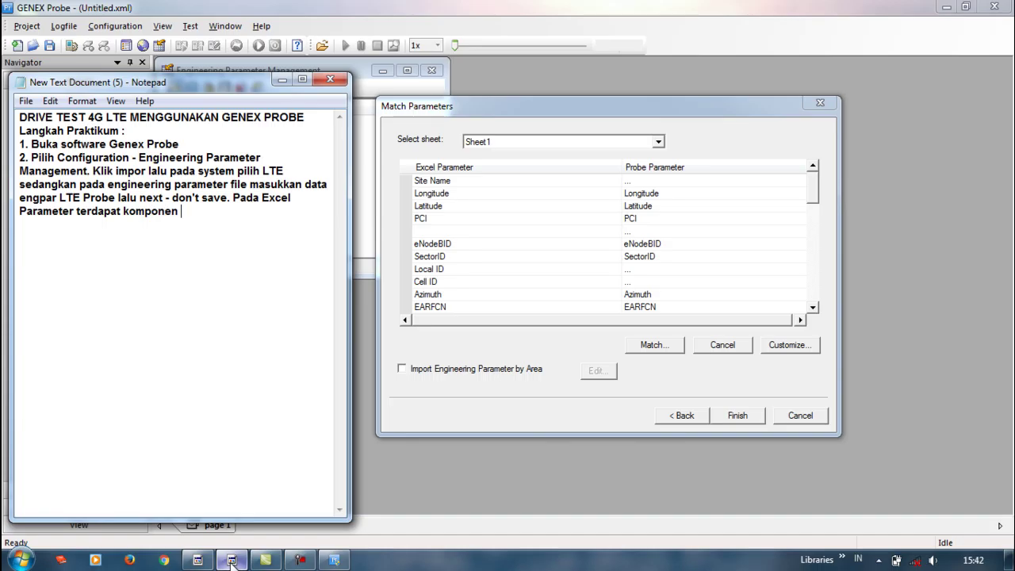
- Continue item 2 of the notes with "Site Name, Local ID dan Cell ID yang belum terisi."
{"action": "type", "text": " Site Nama"}
{"action": "key", "text": "BackSpace"}
{"action": "type", "text": "e,"}
{"action": "key", "text": "BackSpace"}
{"action": "type", "text": "Local ID"}
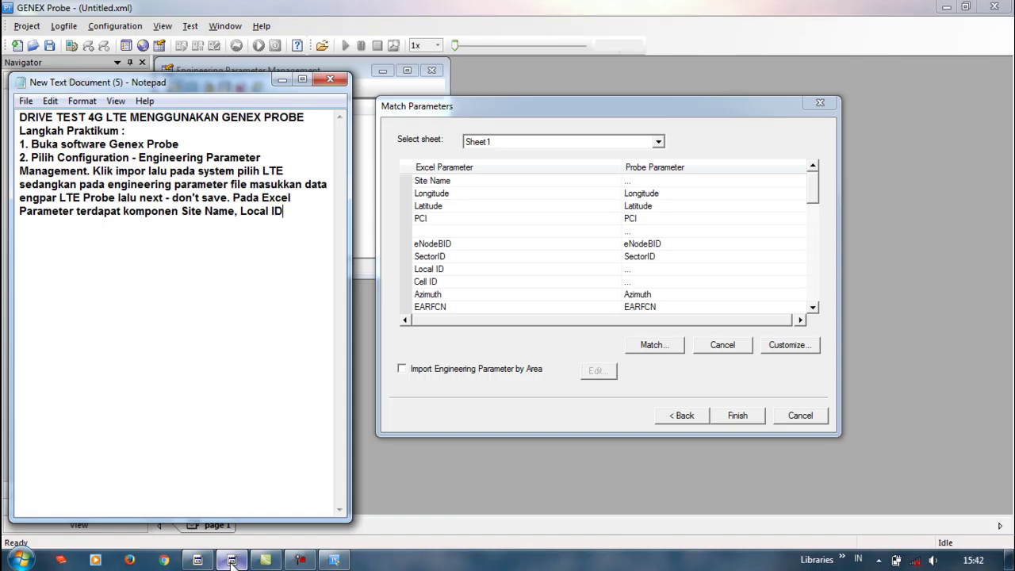
{"action": "type", "text": " dan Cell ID yang b"}
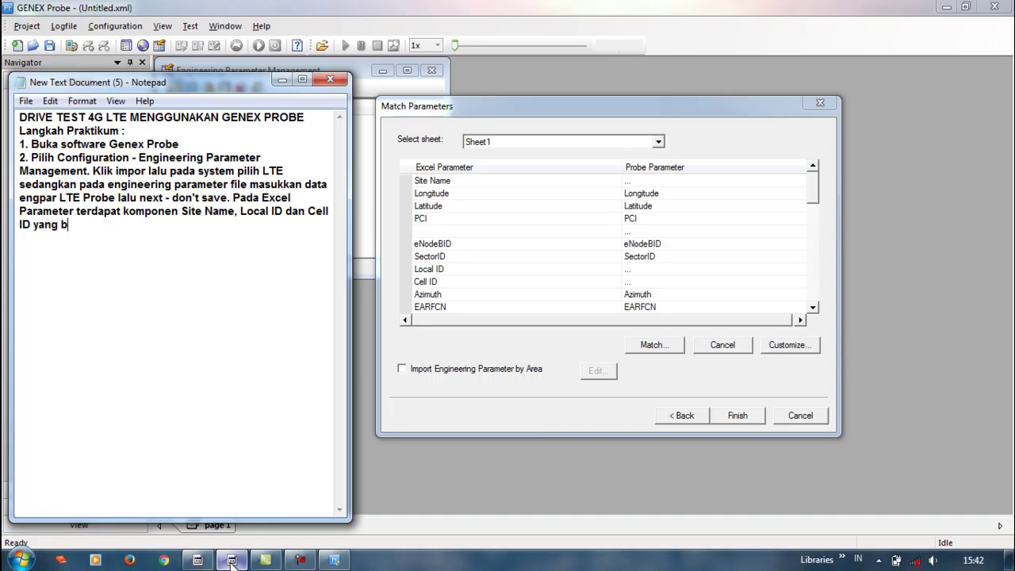
{"action": "type", "text": "elum terisi"}
{"action": "type", "text": "."}
- Add "Untuk mengisi probe parameter tersebut adalah dengan cara mengklik dua kali" to item 2 of the notes
{"action": "type", "text": " ur"}
{"action": "key", "text": "BackSpace"}
{"action": "key", "text": "BackSpace"}
{"action": "key", "text": "BackSpace"}
{"action": "type", "text": "Untuk mengisi "}
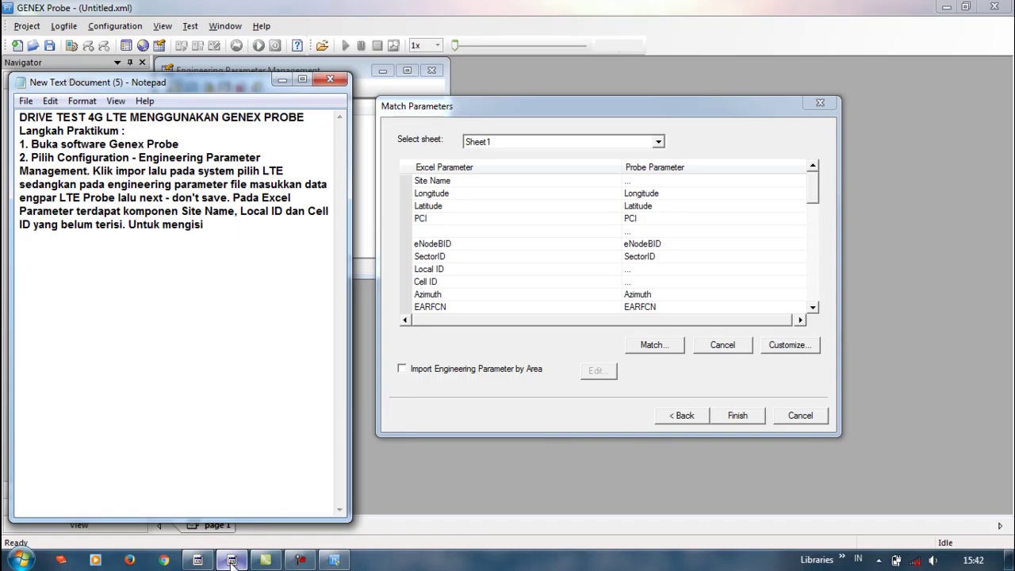
{"action": "type", "text": "probe paramete"}
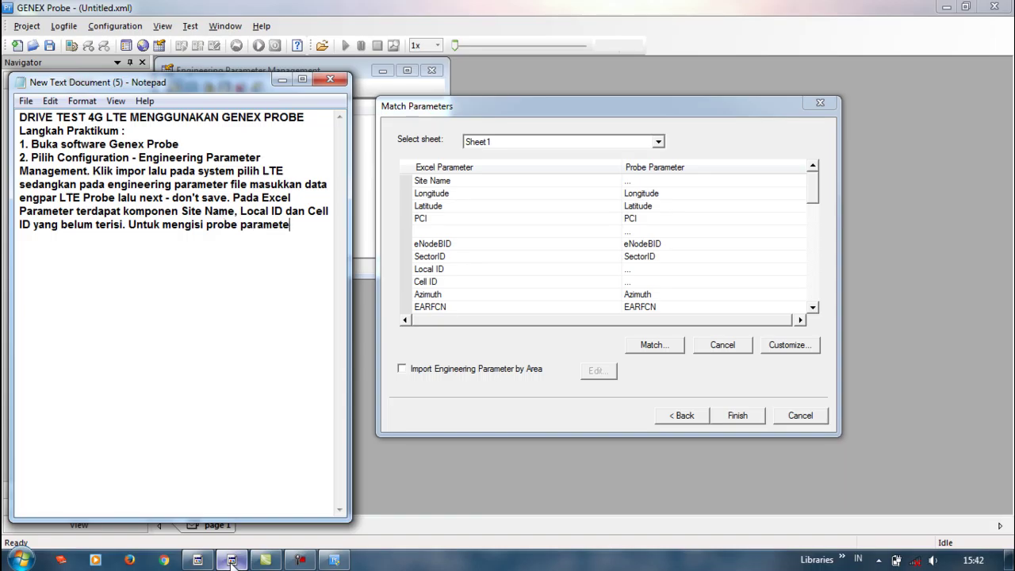
{"action": "type", "text": "r tersebut adalah se"}
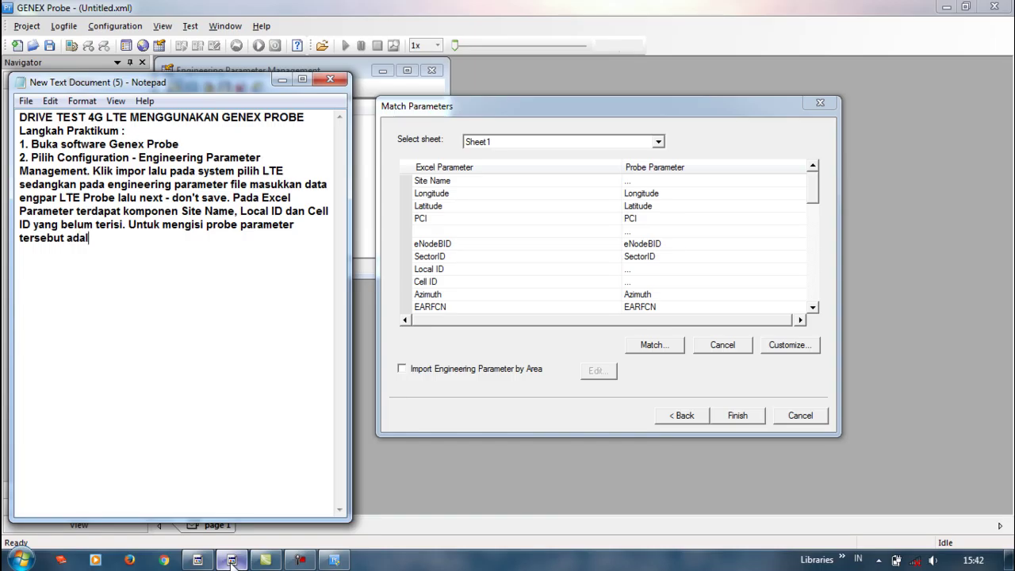
{"action": "key", "text": "BackSpace"}
{"action": "key", "text": "BackSpace"}
{"action": "type", "text": "dengan cara mengklik dua kali"}
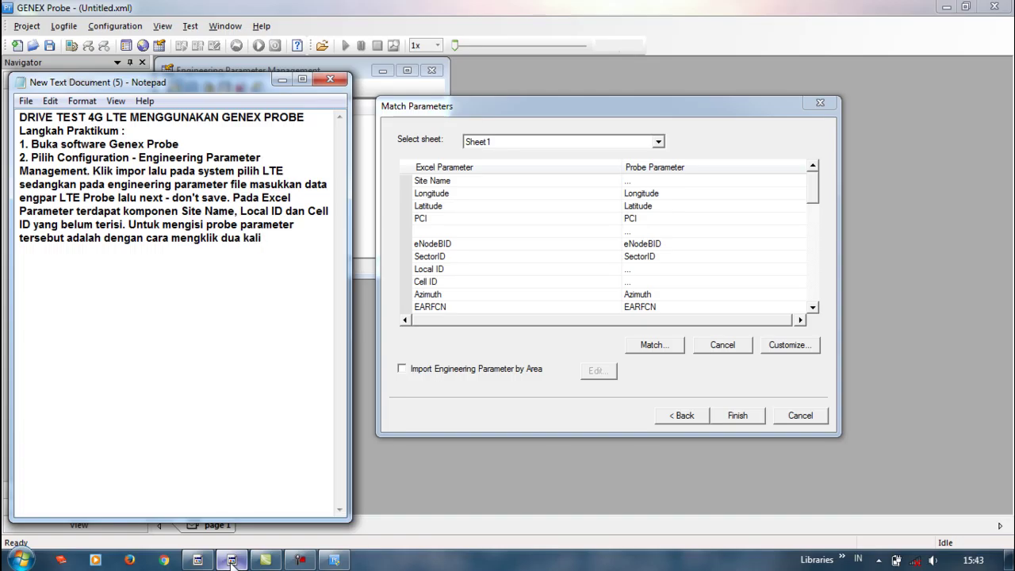
- Extend item 2 of the notes with ". Di Site Name pilih eNodeBName pada Mandatory lalu OK."
{"action": "type", "text": ". Di Site Nama"}
{"action": "key", "text": "BackSpace"}
{"action": "type", "text": "e"}
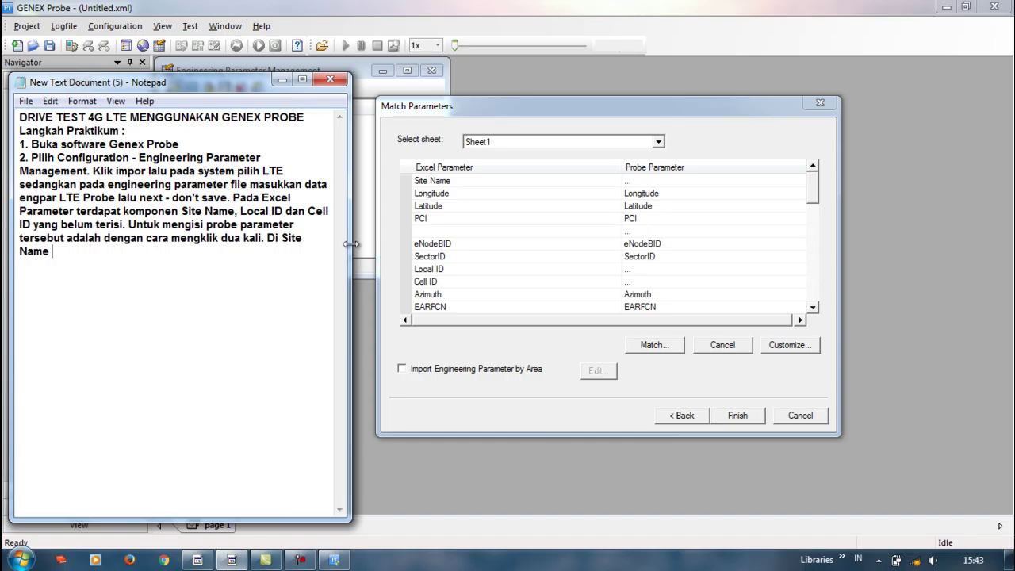
{"action": "type", "text": "pilih eNodeBName "}
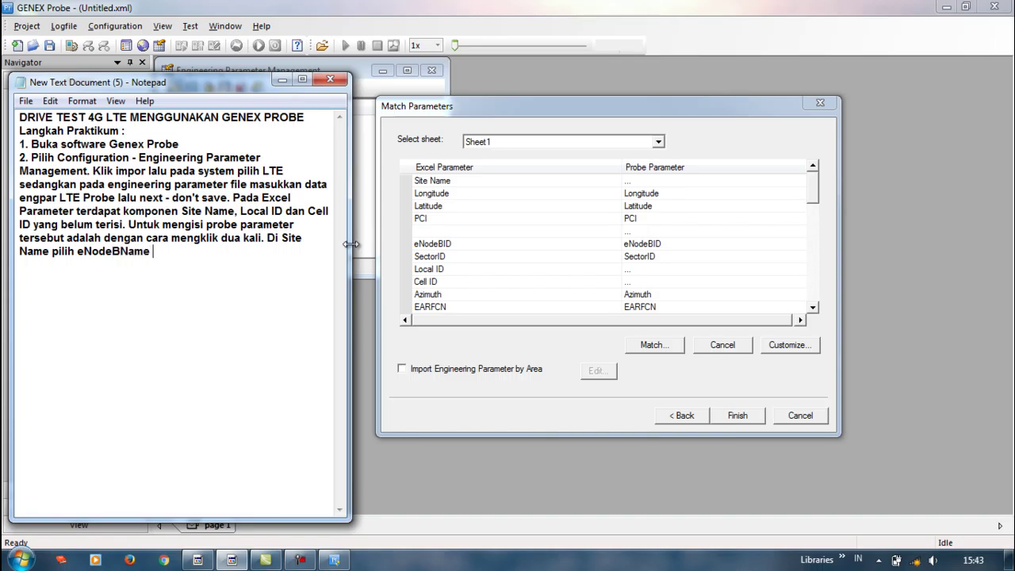
{"action": "type", "text": "pada Mandato"}
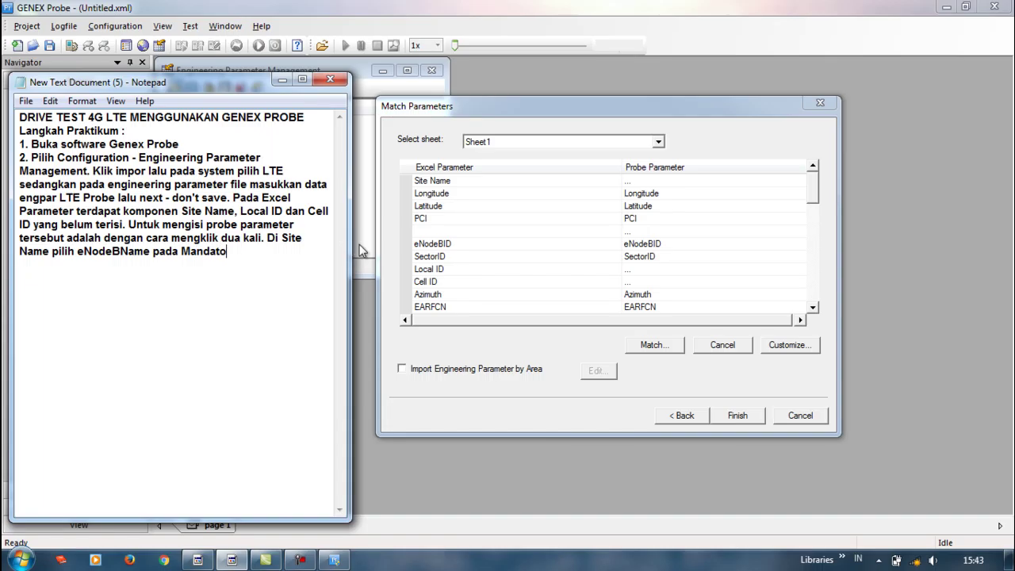
{"action": "type", "text": "ry lalu O"}
{"action": "type", "text": "K."}
{"action": "type", "text": "Loca"}
{"action": "key", "text": "BackSpace"}
{"action": "key", "text": "BackSpace"}
{"action": "key", "text": "BackSpace"}
{"action": "key", "text": "BackSpace"}
{"action": "type", "text": "sedangka"}
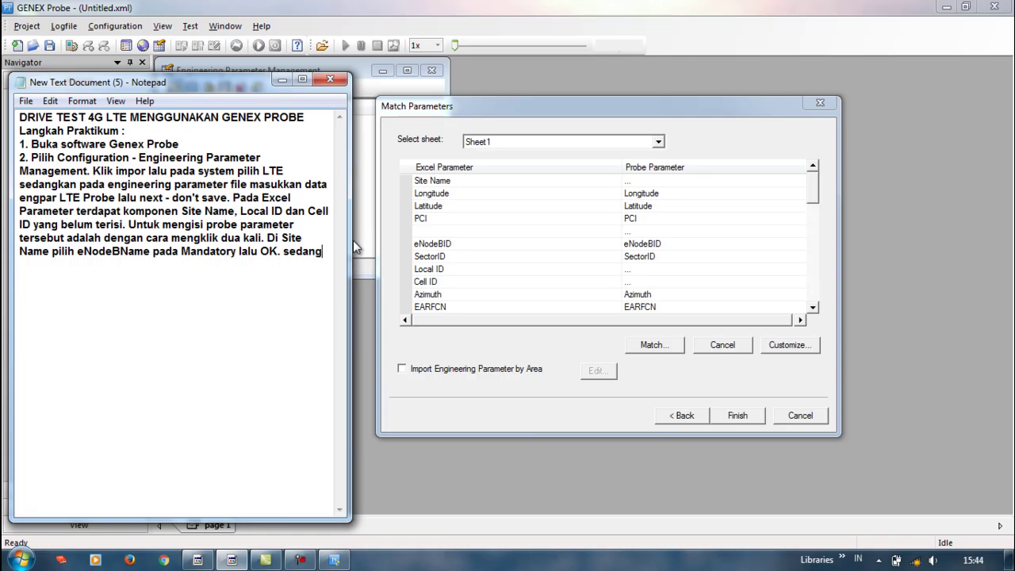
{"action": "key", "text": "BackSpace"}
{"action": "key", "text": "BackSpace"}
{"action": "key", "text": "BackSpace"}
{"action": "key", "text": "BackSpace"}
{"action": "key", "text": "BackSpace"}
{"action": "key", "text": "BackSpace"}
{"action": "key", "text": "BackSpace"}
{"action": "key", "text": "BackSpace"}
{"action": "type", "text": "s"}
{"action": "key", "text": "BackSpace"}
- Add "Sedangkan pada Local ID pilih Local Cell ID dan pada Cell ID pilih CellID - OK" to item 2 of the notes
{"action": "type", "text": "Sedangkan pada L"}
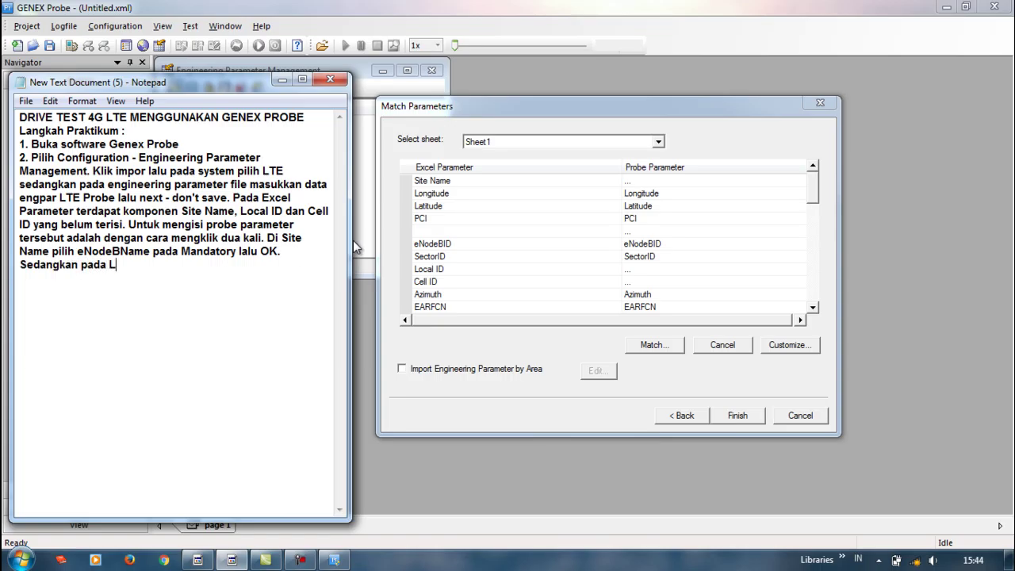
{"action": "type", "text": "ocal ID"}
{"action": "type", "text": " pilih "}
{"action": "type", "text": "l"}
{"action": "type", "text": "Local "}
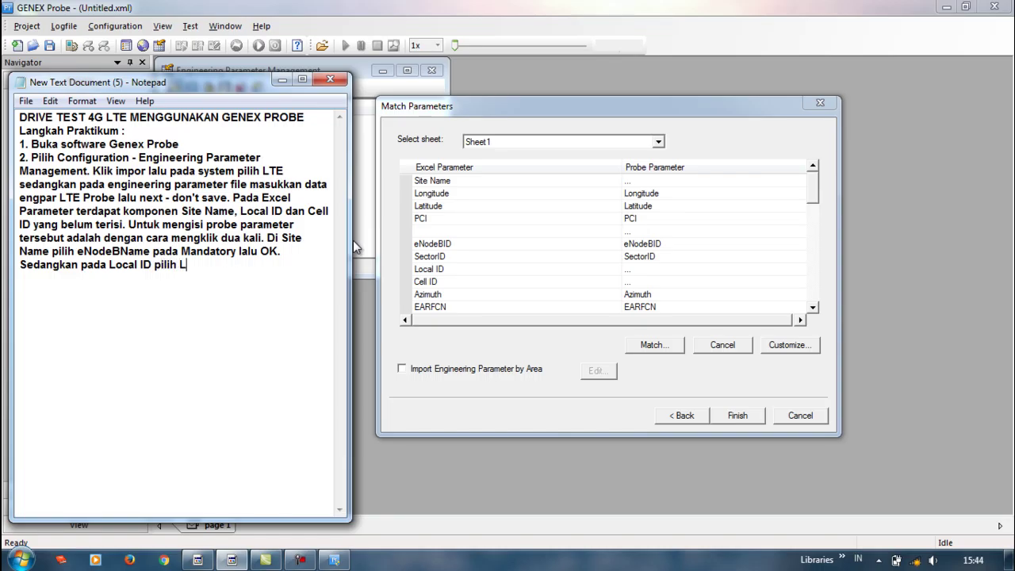
{"action": "type", "text": "Cell ID dan pada "}
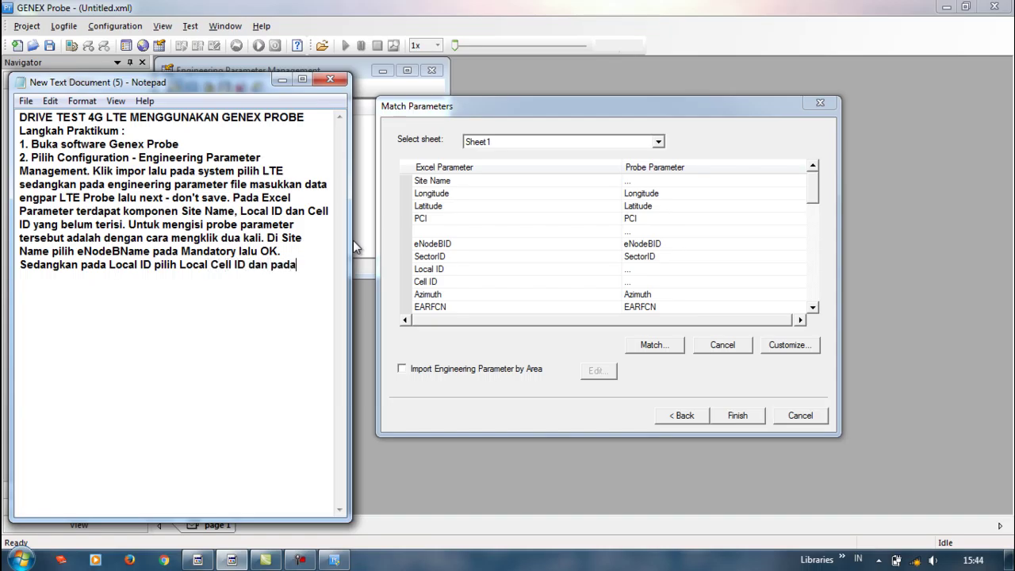
{"action": "type", "text": "Cell ID pilih CE"}
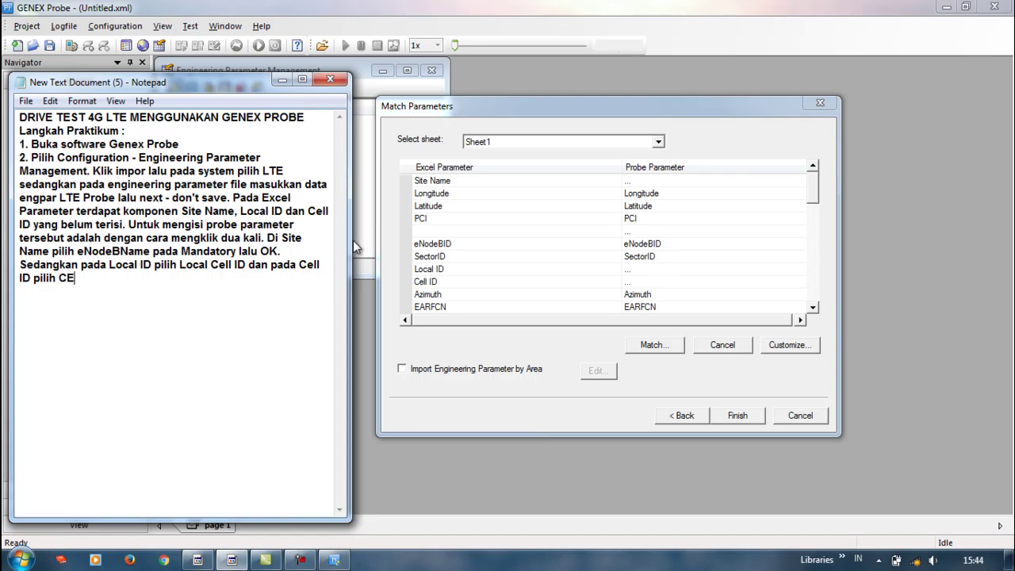
{"action": "key", "text": "BackSpace"}
{"action": "type", "text": "ellID - OK"}
- In GENEX Probe, match the Excel parameter Site Name to the mandatory Probe parameter eNodeBName
{"action": "left_click", "coordinate": [680, 184]}
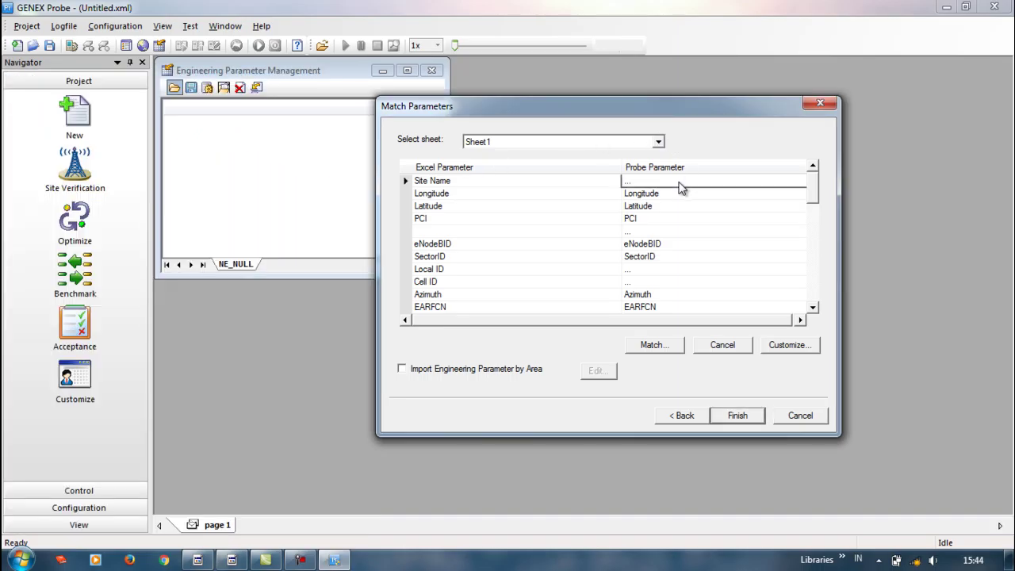
{"action": "left_click", "coordinate": [680, 187]}
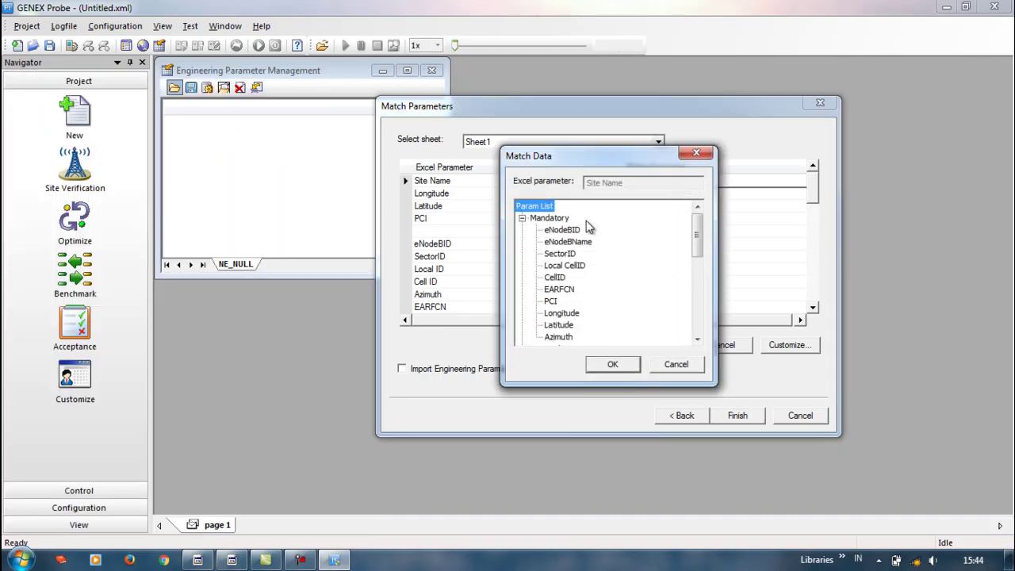
{"action": "left_click", "coordinate": [570, 242]}
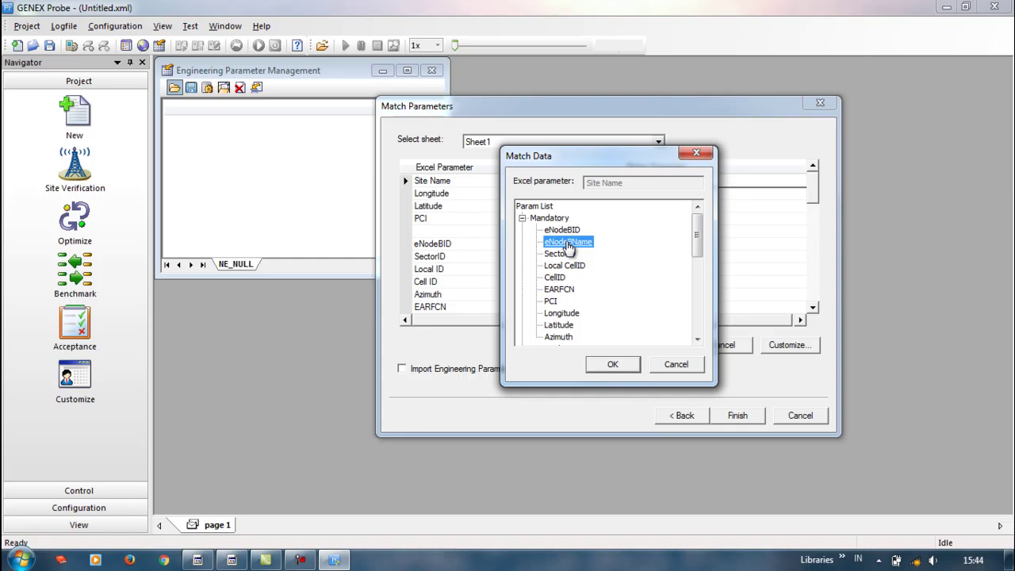
{"action": "left_click", "coordinate": [613, 367]}
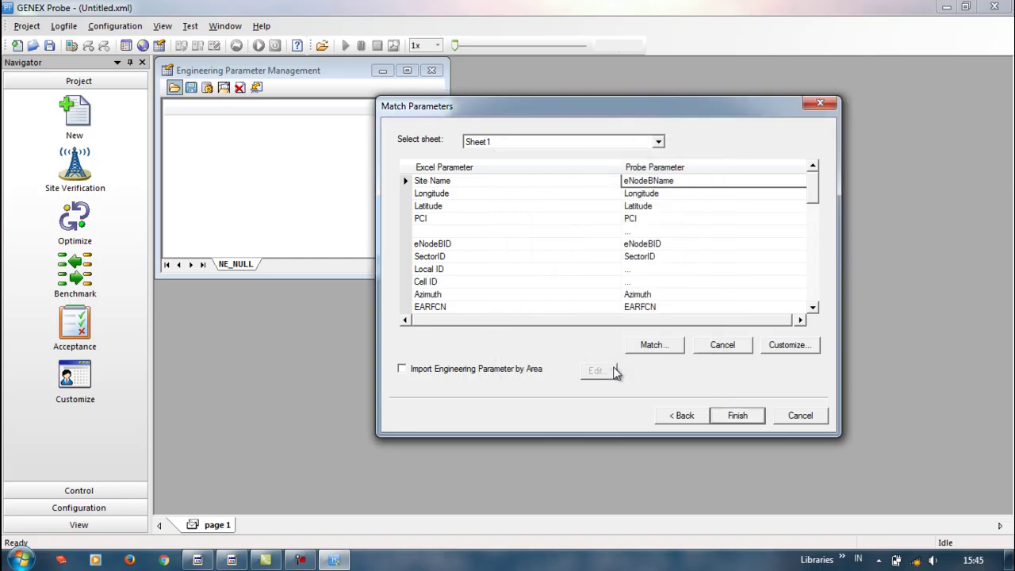
- Match the Excel parameter Local ID to Local CellID and Cell ID to CellID
{"action": "left_click", "coordinate": [643, 270]}
{"action": "left_click", "coordinate": [641, 272]}
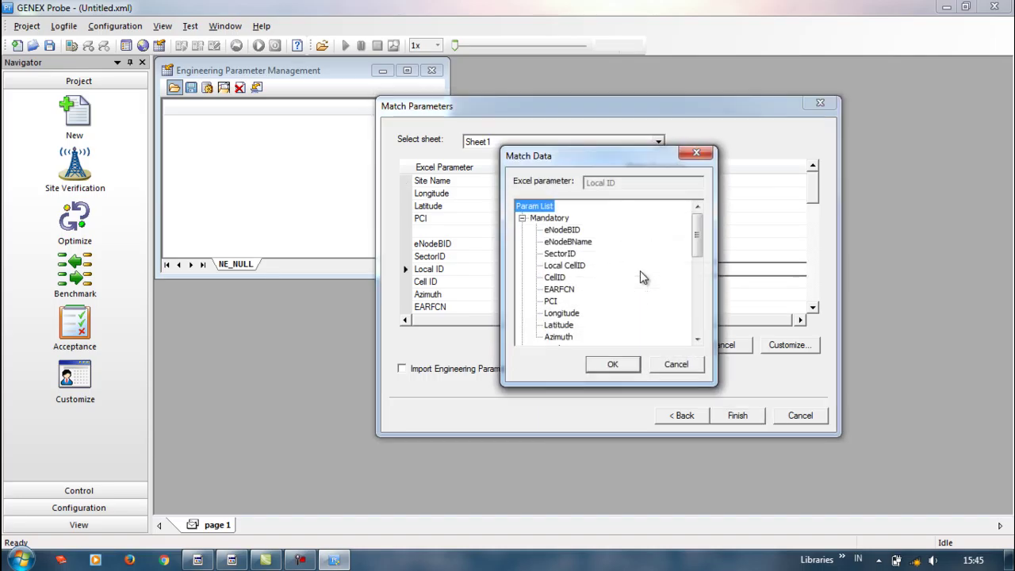
{"action": "double_click", "coordinate": [573, 268]}
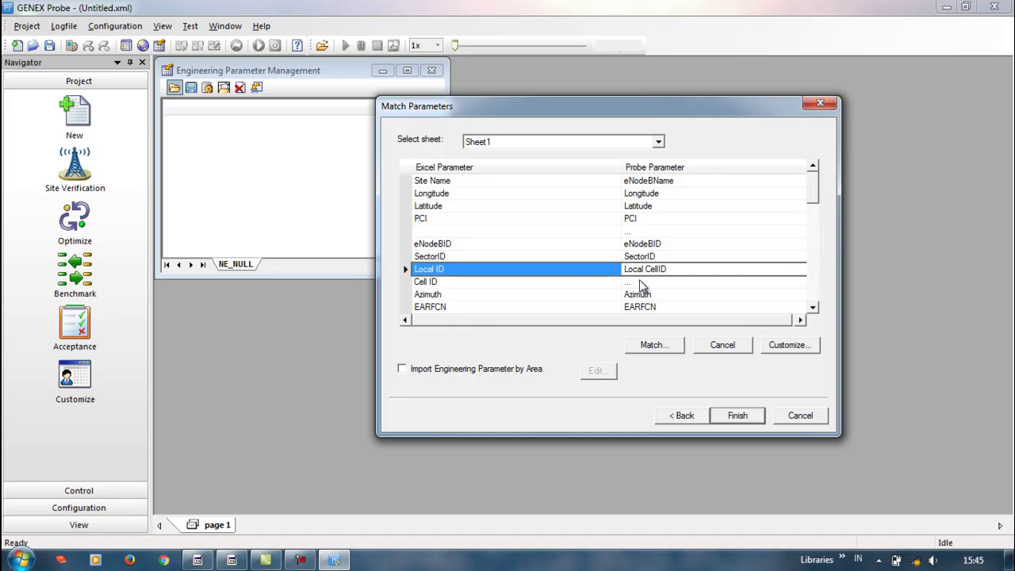
{"action": "left_click", "coordinate": [640, 283]}
{"action": "left_click", "coordinate": [641, 284]}
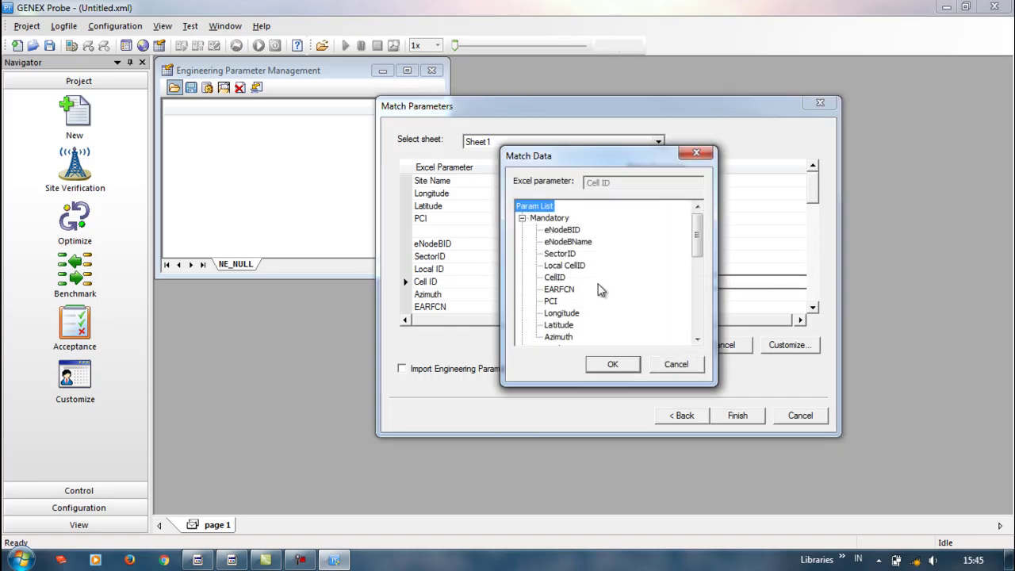
{"action": "left_click", "coordinate": [555, 278]}
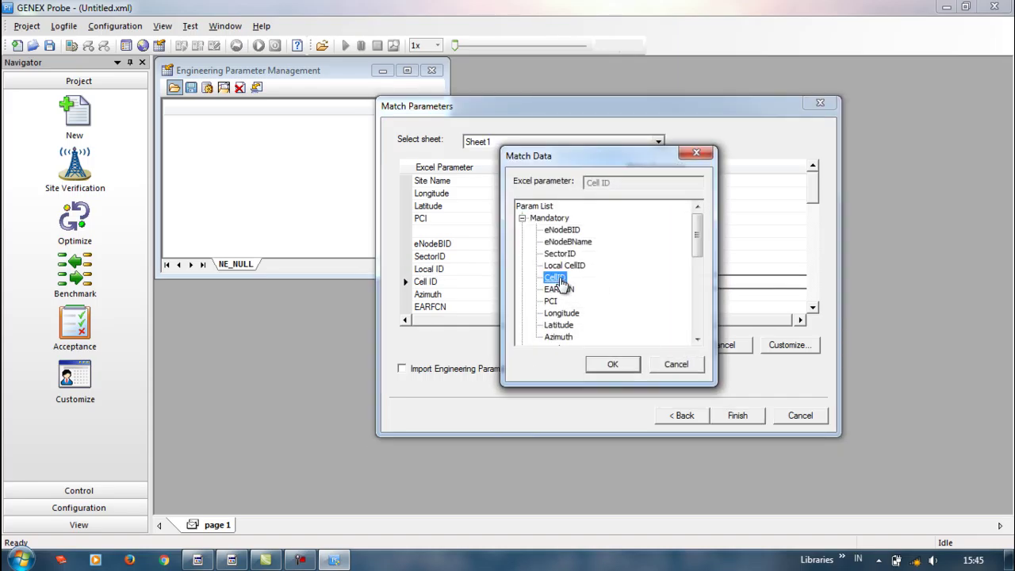
{"action": "double_click", "coordinate": [558, 279]}
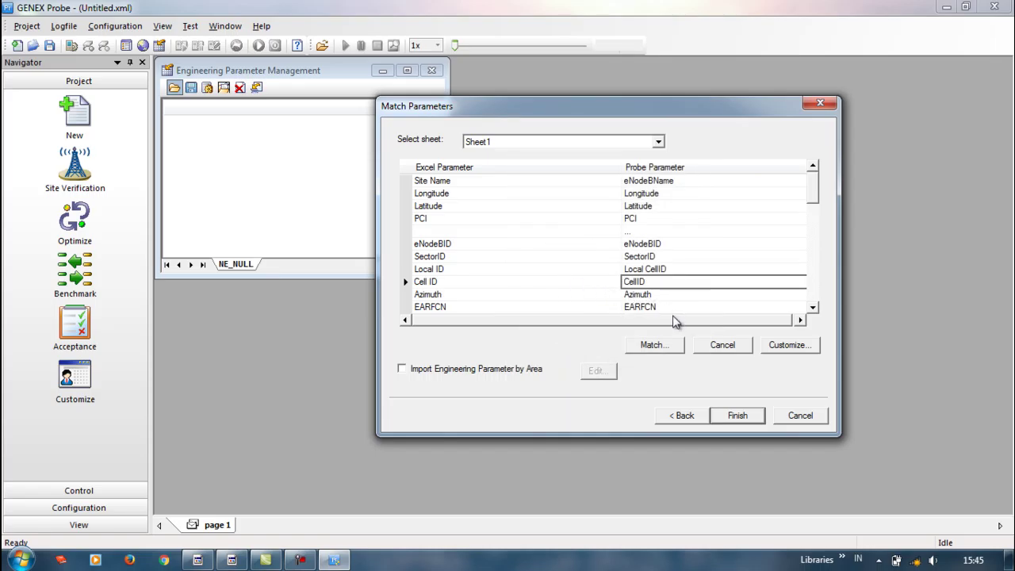
- End item 2 of the Notepad notes with "OK - Finish." and finish the engineering parameter import in GENEX Probe
{"action": "left_click", "coordinate": [232, 561]}
{"action": "type", "text": "- OK -"}
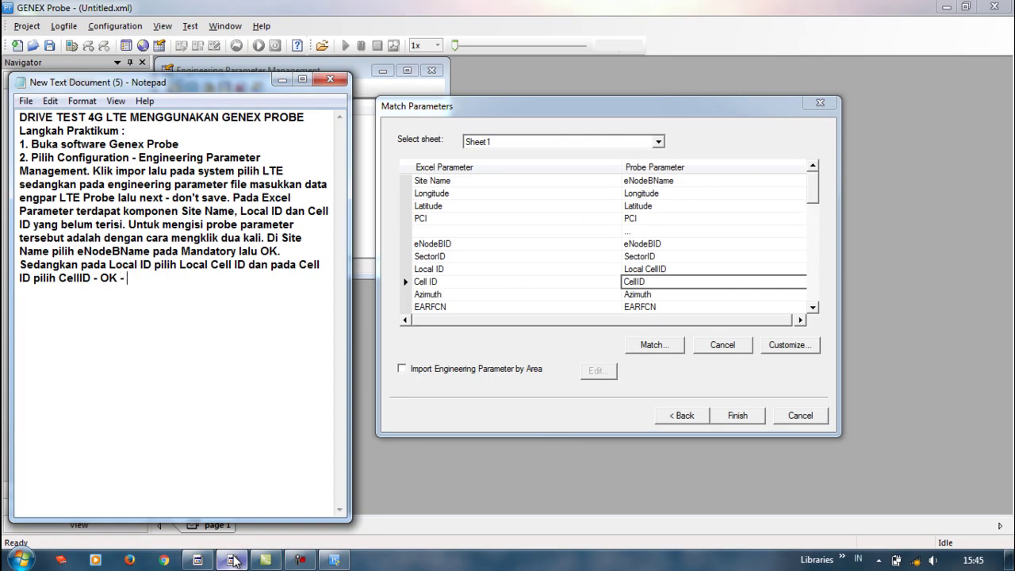
{"action": "type", "text": " Finish."}
{"action": "left_click", "coordinate": [736, 400]}
{"action": "left_click", "coordinate": [737, 418]}
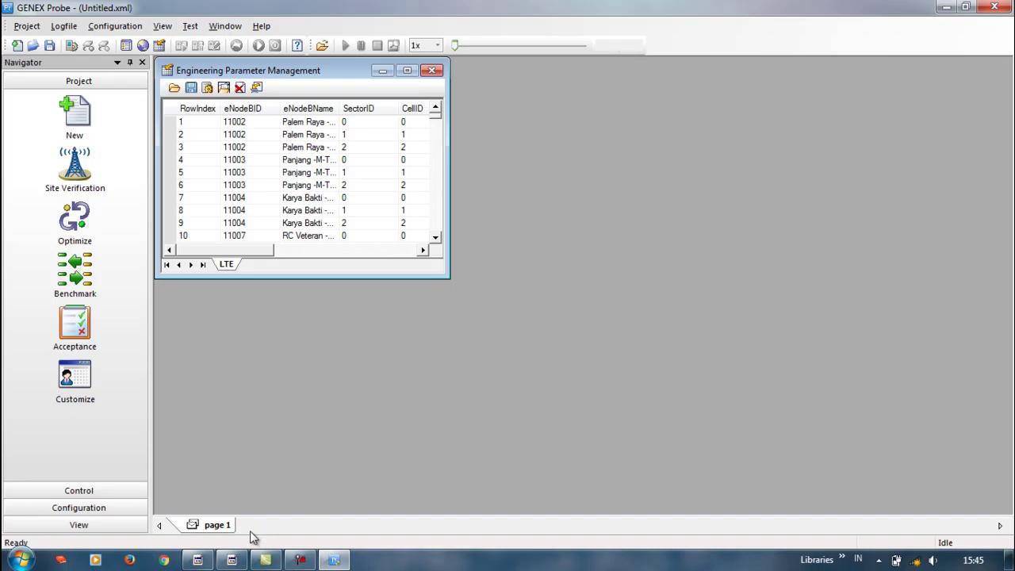
- Add item 3 to the Notepad notes, reading "Langkah selanjutnya yaitu klik View - Outdoor Map - Open Layer Control"
{"action": "left_click", "coordinate": [232, 561]}
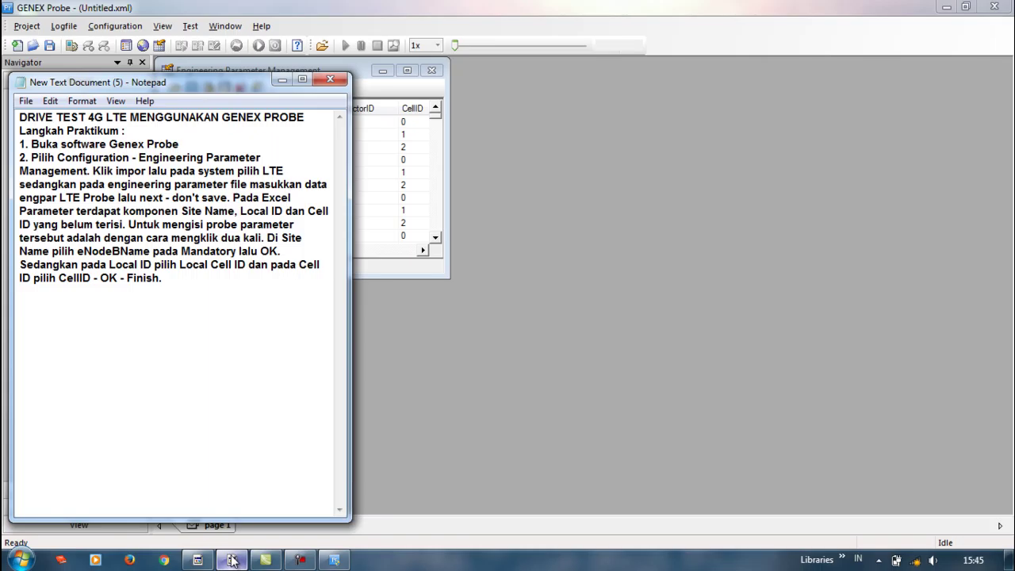
{"action": "type", "text": "3. Langkah selanju"}
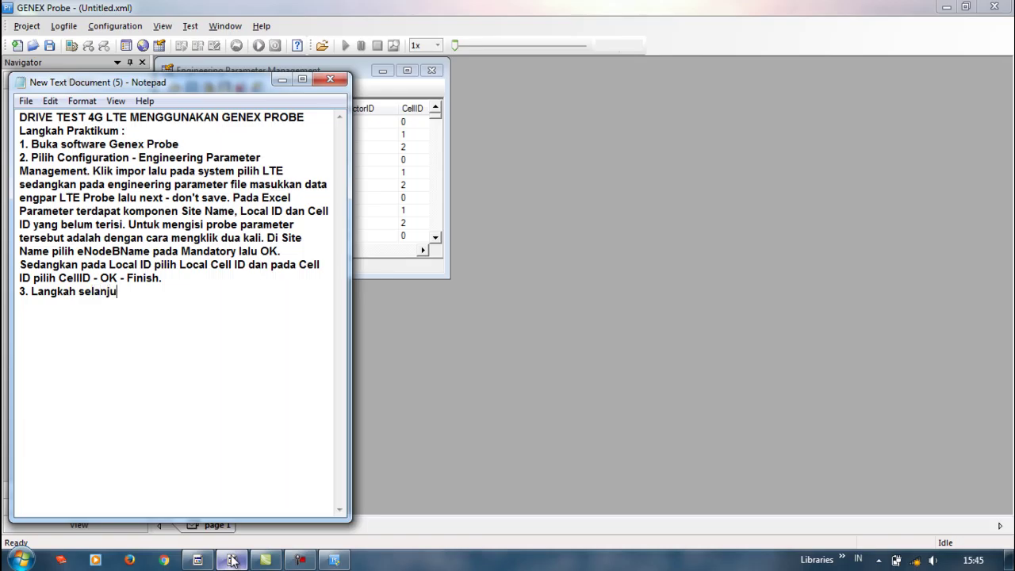
{"action": "type", "text": "tnya yaitu klik View - "}
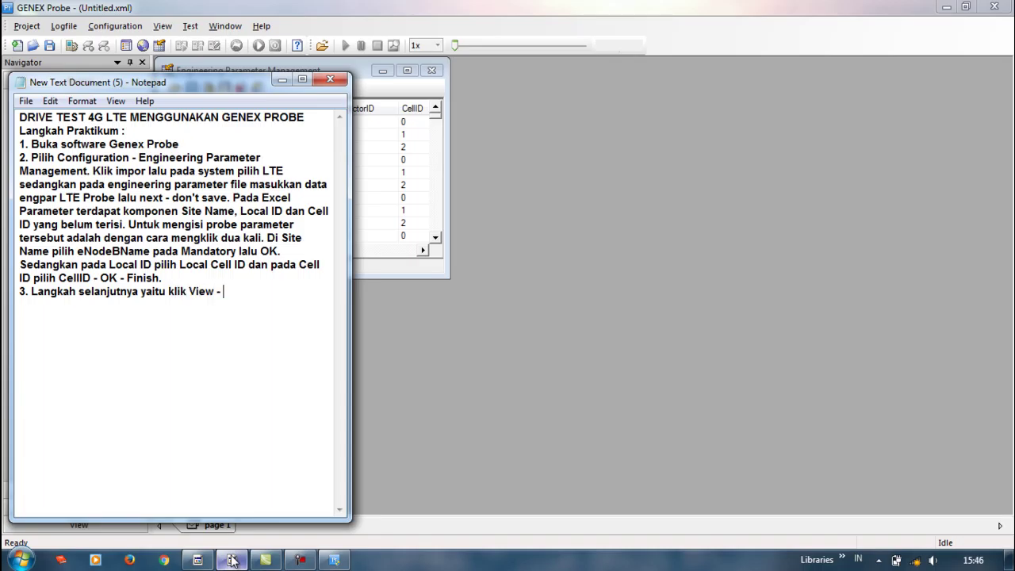
{"action": "type", "text": "Outdoor Map - O"}
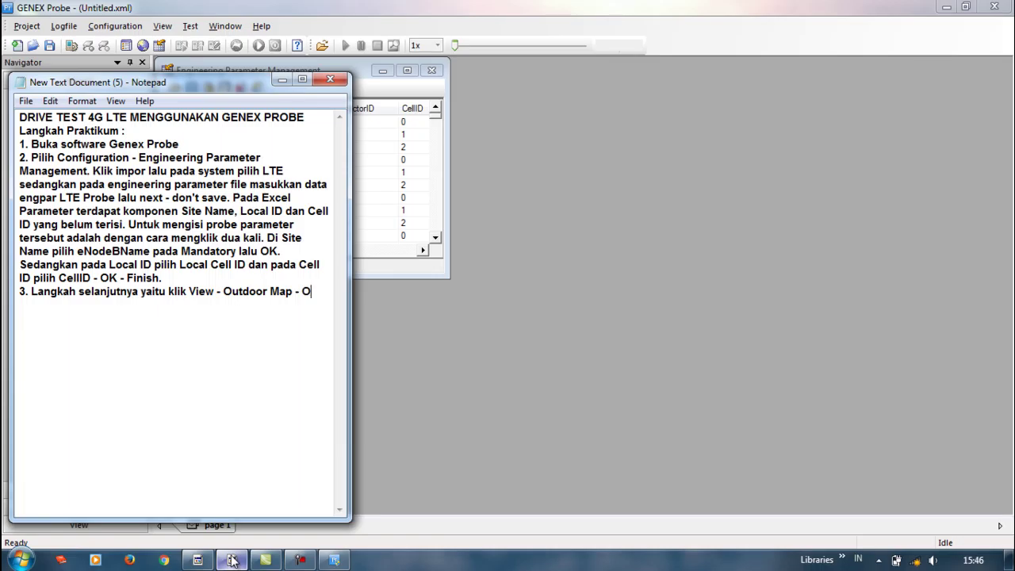
{"action": "type", "text": "pen LAyer"}
{"action": "key", "text": "Delete"}
{"action": "type", "text": "ayer Control"}
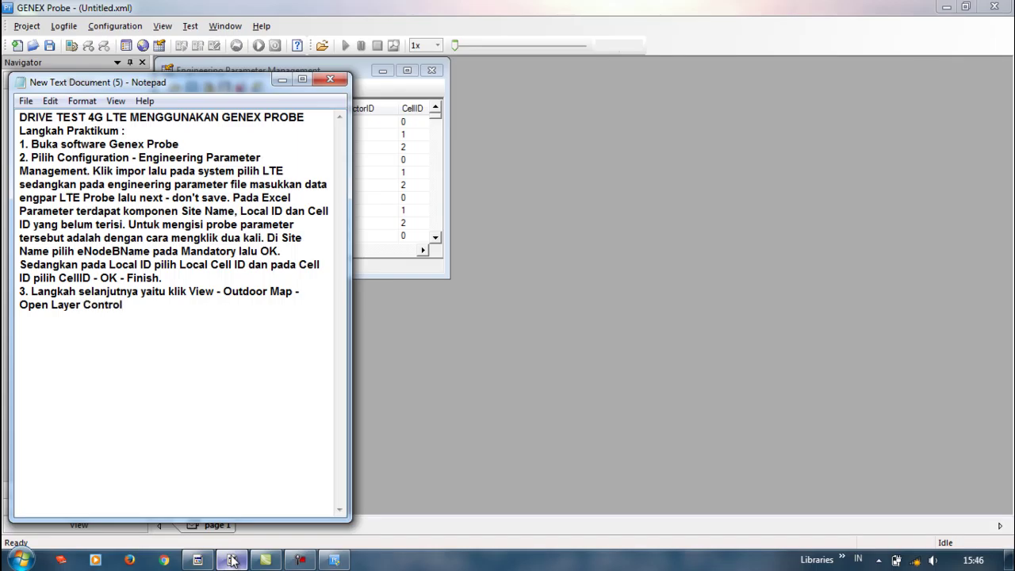
- Extend item 3 of the Notepad notes with "- Add. Pada Add ini kita masukkan data Map_Jabo_Jabar yang r_id32jutme.line."
{"action": "type", "text": " d"}
{"action": "key", "text": "BackSpace"}
{"action": "type", "text": "- Add. Pada Add ini ki"}
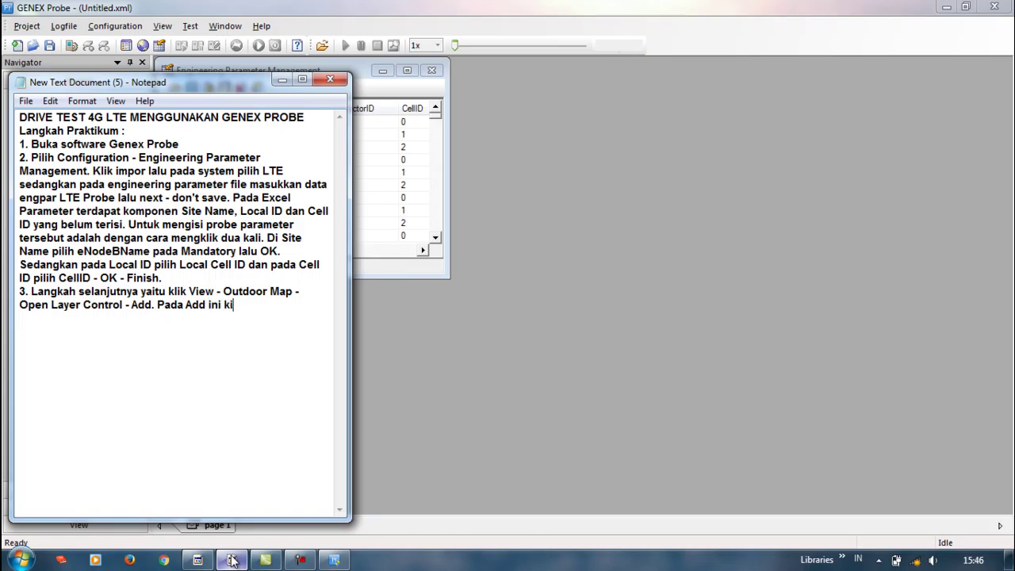
{"action": "type", "text": "ta masukkan data"}
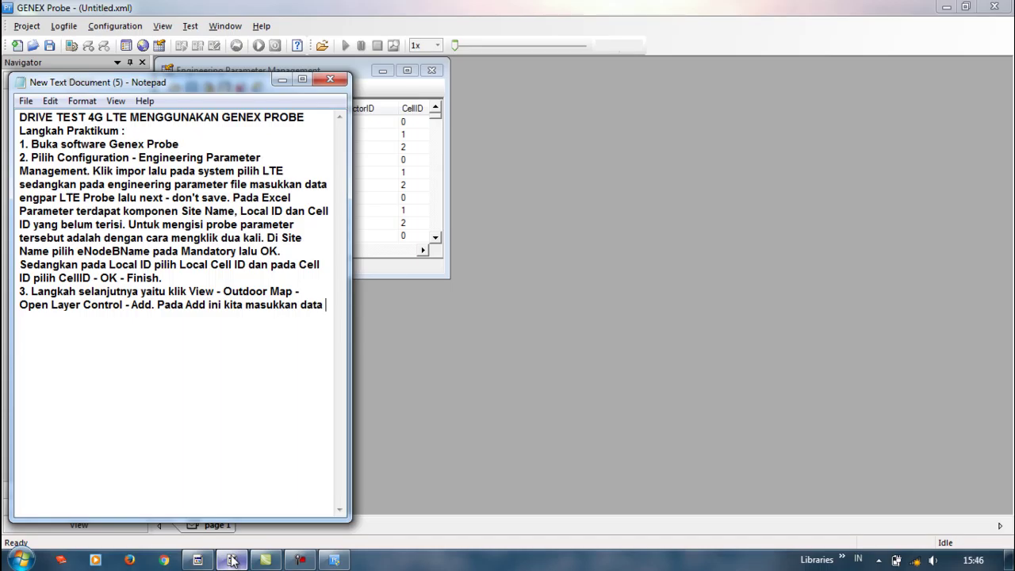
{"action": "type", "text": "Map _Jabo_Jabar yang r_"}
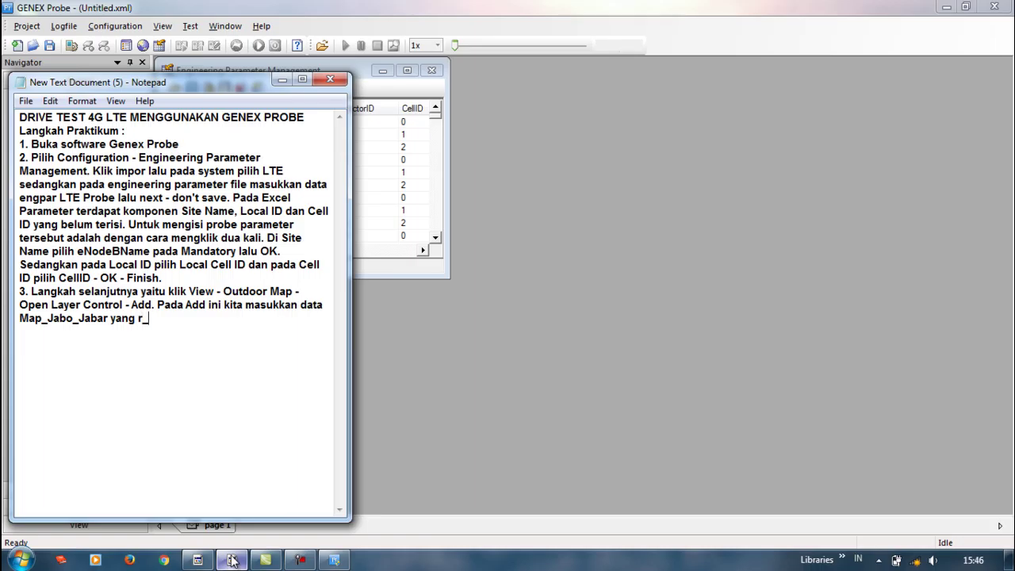
{"action": "type", "text": "id32jutme.line."}
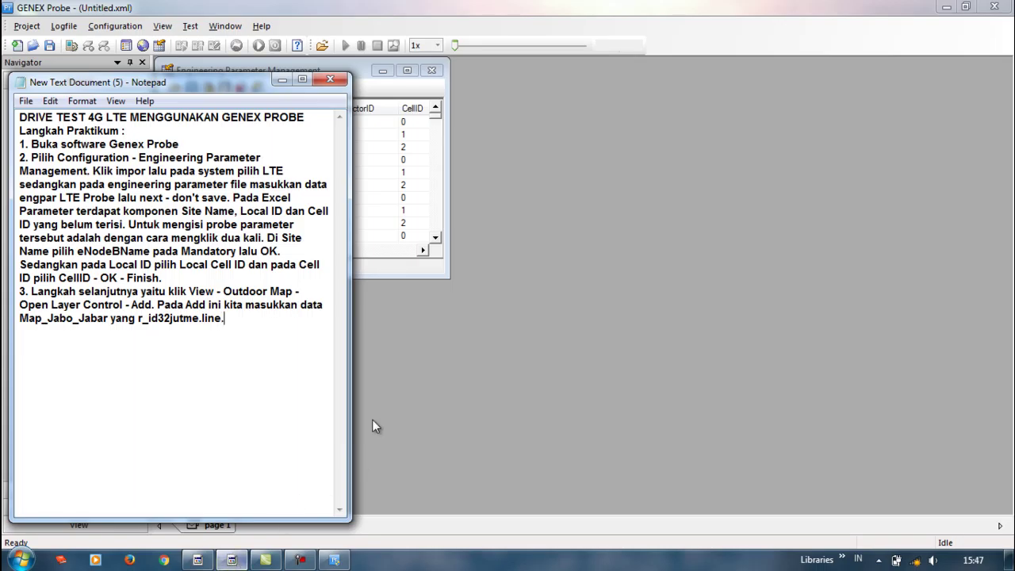
- In GENEX Probe, open the Outdoor Map and add the MapInfo table r_id32jutme_line to its layers through Layer Control
{"action": "left_click", "coordinate": [420, 324]}
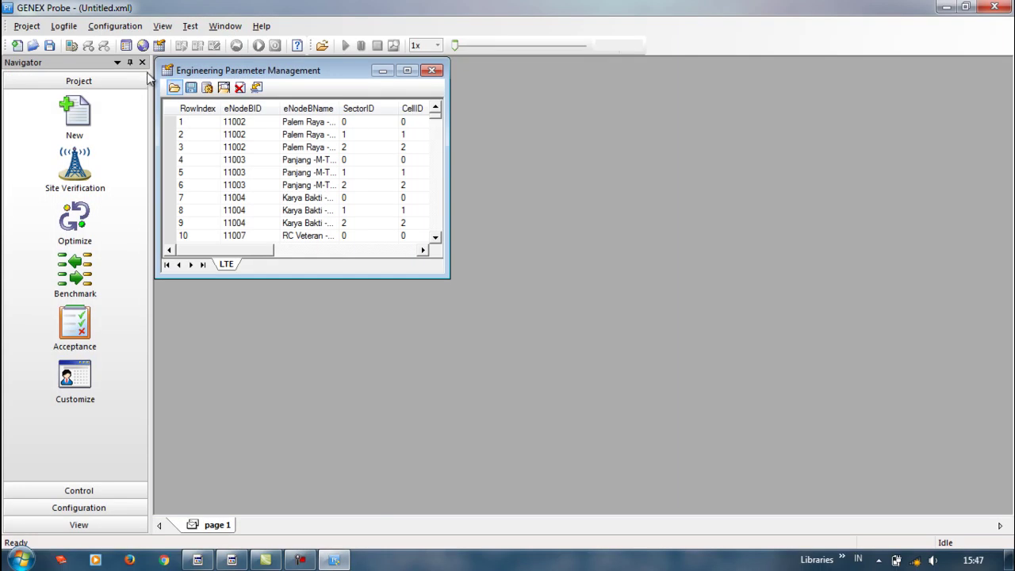
{"action": "left_click", "coordinate": [163, 27]}
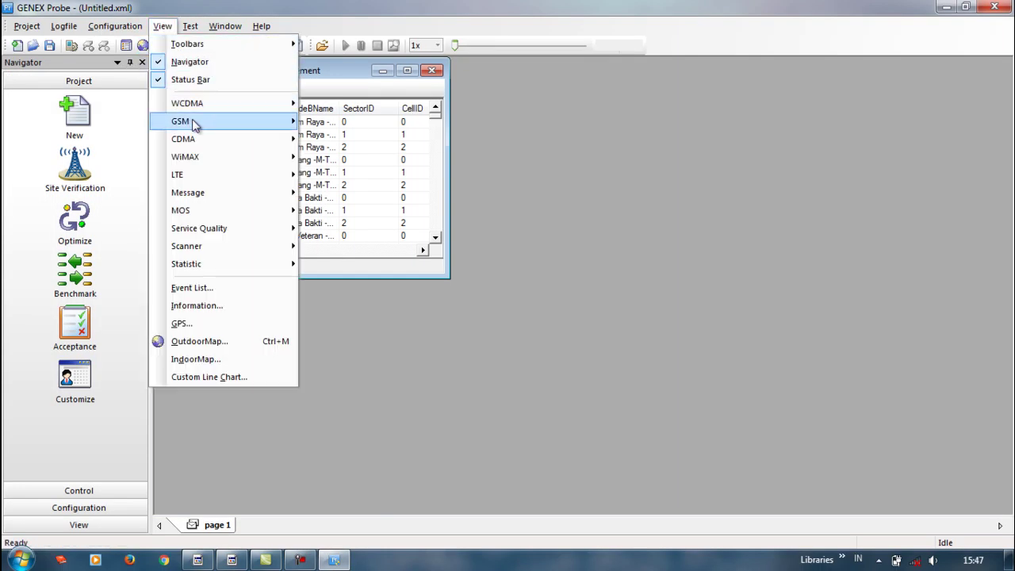
{"action": "left_click", "coordinate": [226, 341]}
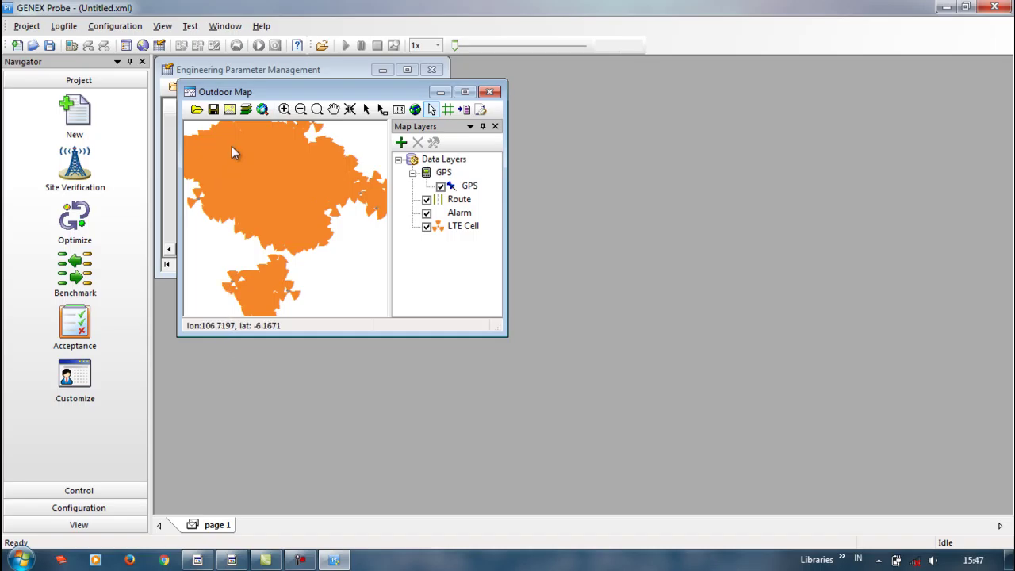
{"action": "left_click", "coordinate": [247, 112]}
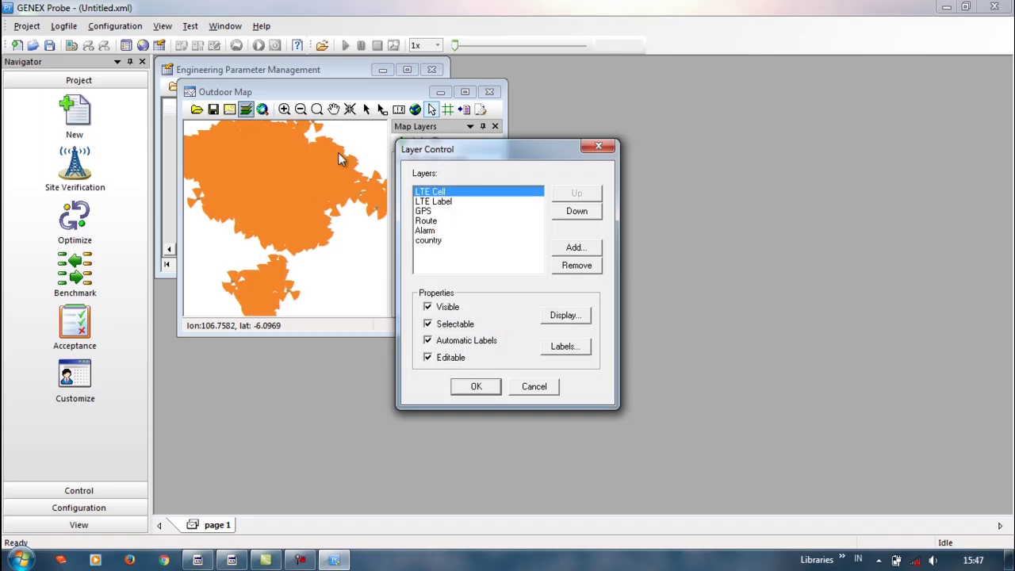
{"action": "left_click", "coordinate": [573, 249]}
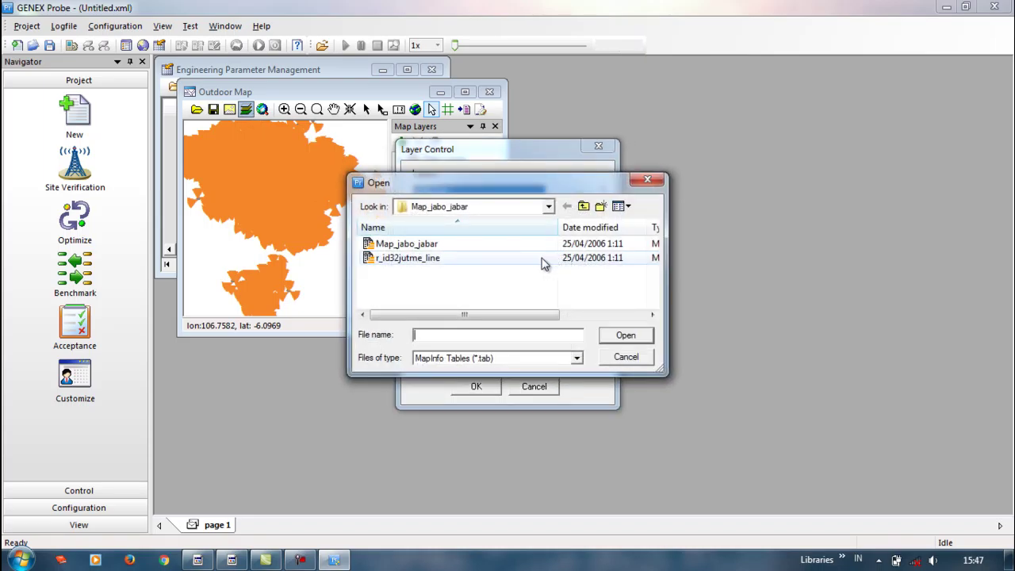
{"action": "left_click", "coordinate": [526, 258]}
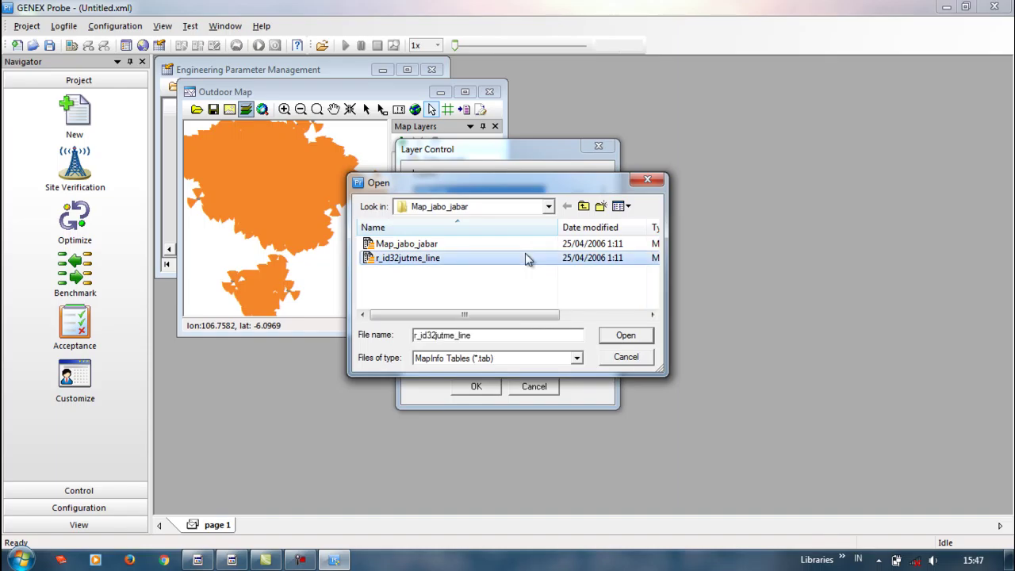
{"action": "left_click", "coordinate": [624, 336]}
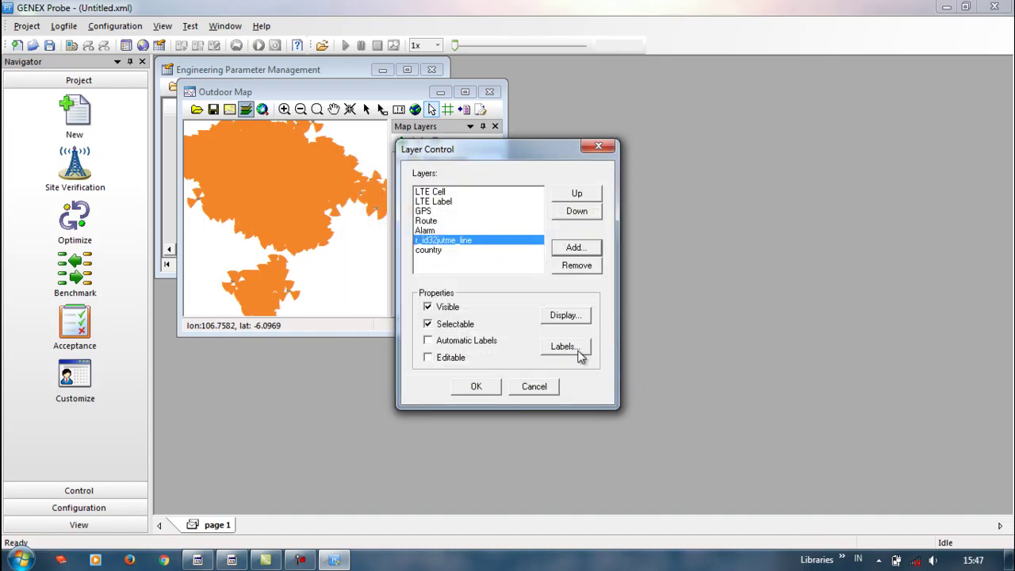
- In Notepad, append to item 3 "Pada Properties jangan lupa untuk mencentang komponen Visible, Selectable dan Automatic labels."
{"action": "left_click", "coordinate": [231, 561]}
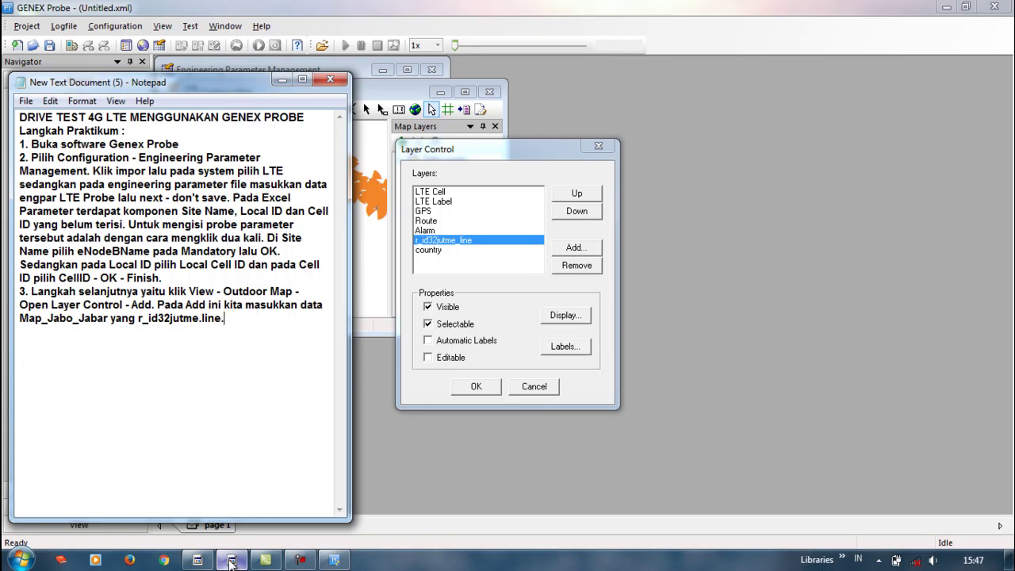
{"action": "type", "text": "Pd"}
{"action": "key", "text": "BackSpace"}
{"action": "type", "text": "ada "}
{"action": "type", "text": "Properties janga"}
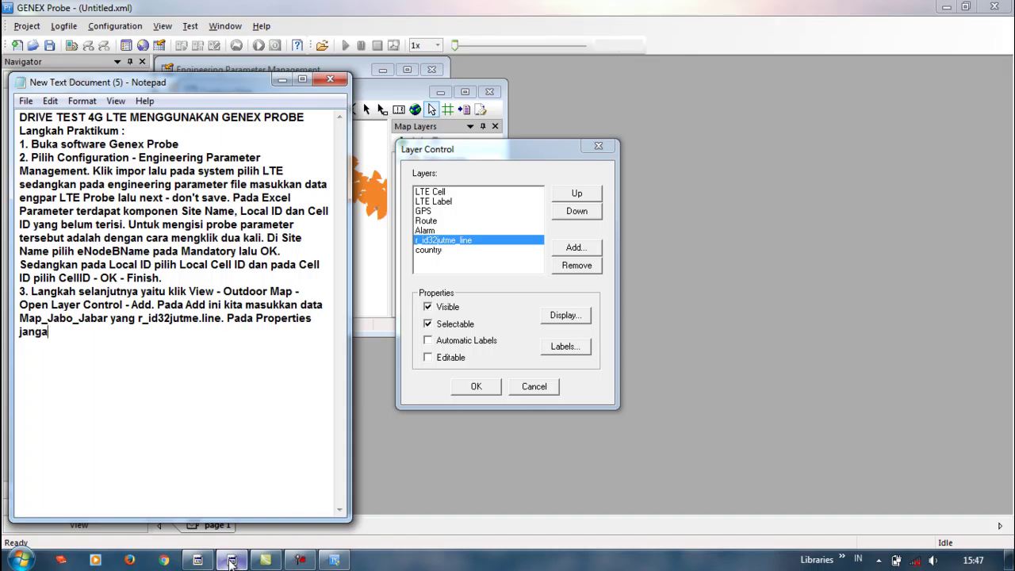
{"action": "type", "text": "n lupa untuk mence"}
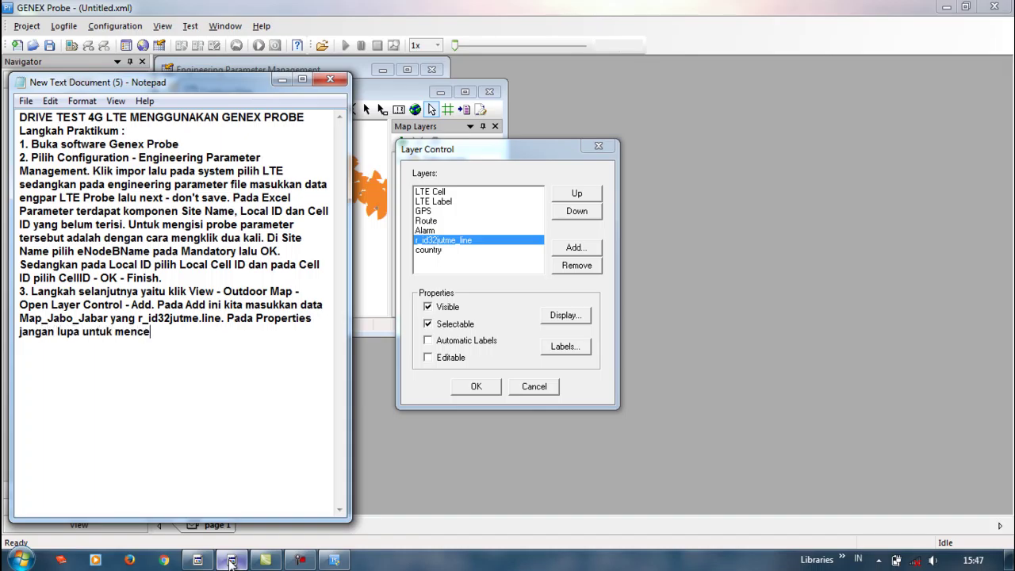
{"action": "type", "text": "ntang komponen Visible, Slect"}
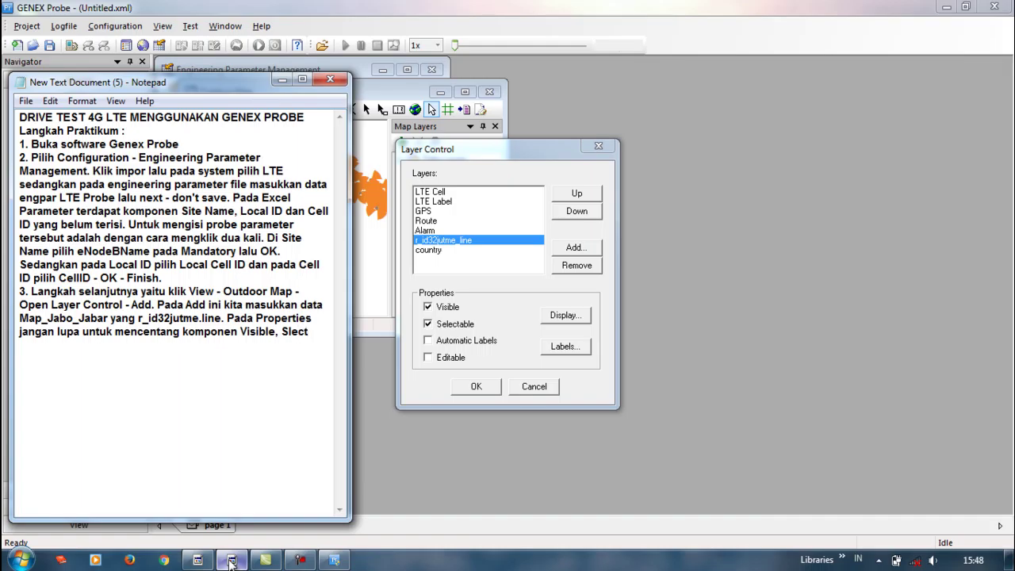
{"action": "key", "text": "BackSpace"}
{"action": "key", "text": "BackSpace"}
{"action": "key", "text": "BackSpace"}
{"action": "key", "text": "BackSpace"}
{"action": "type", "text": "electable dan "}
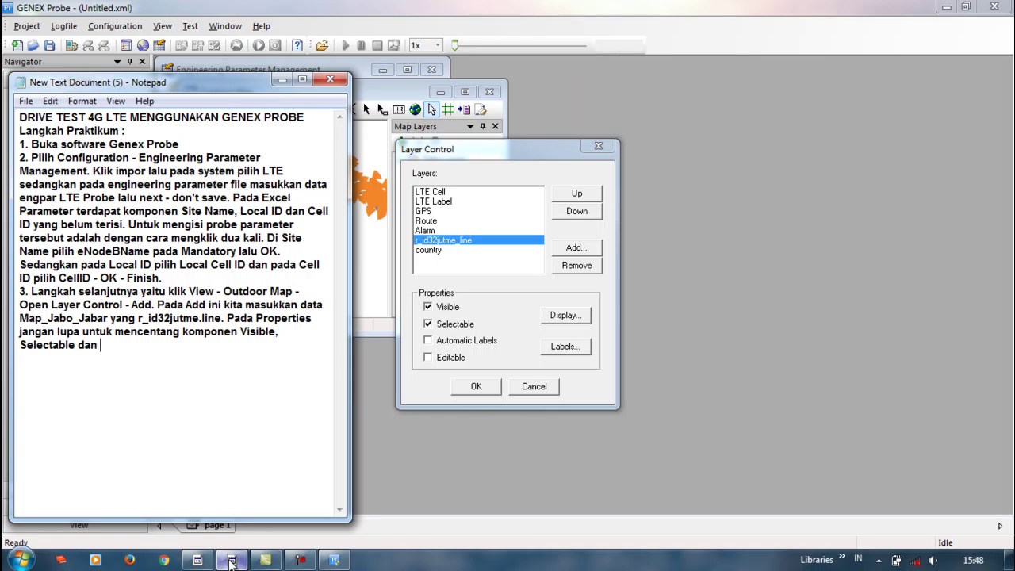
{"action": "type", "text": "Automatic labels."}
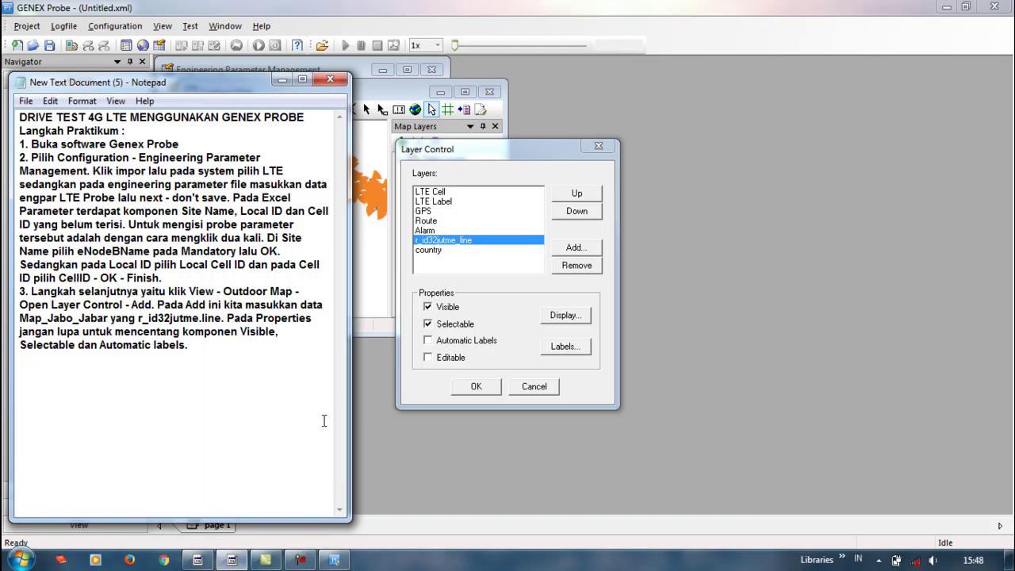
- End item 3 with "- OK." and, in GENEX Probe, enable Automatic Labels for the r_id32jutme_line layer and apply the layer settings
{"action": "key", "text": "BackSpace"}
{"action": "type", "text": "- OK."}
{"action": "left_click", "coordinate": [465, 345]}
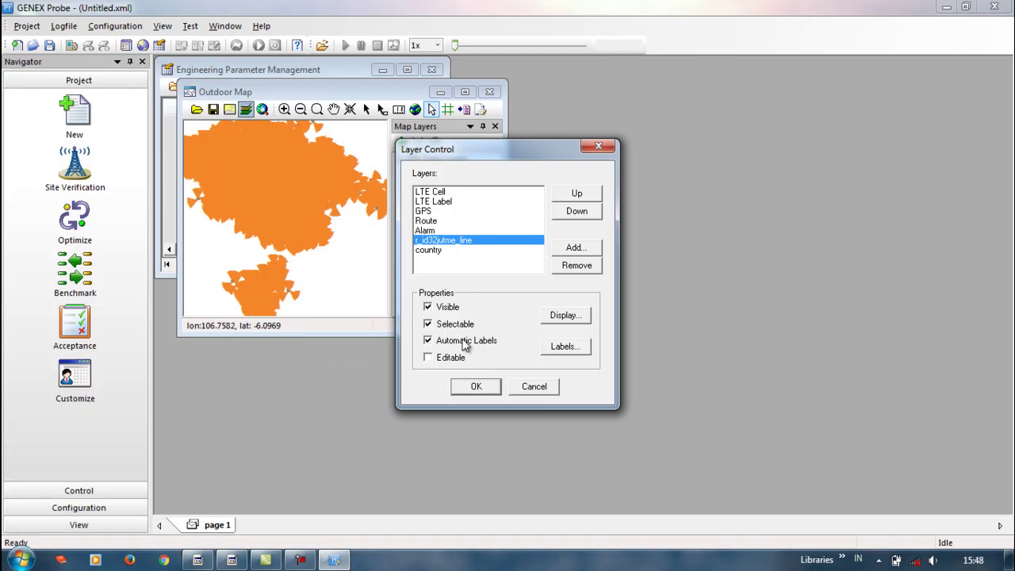
{"action": "left_click", "coordinate": [479, 387]}
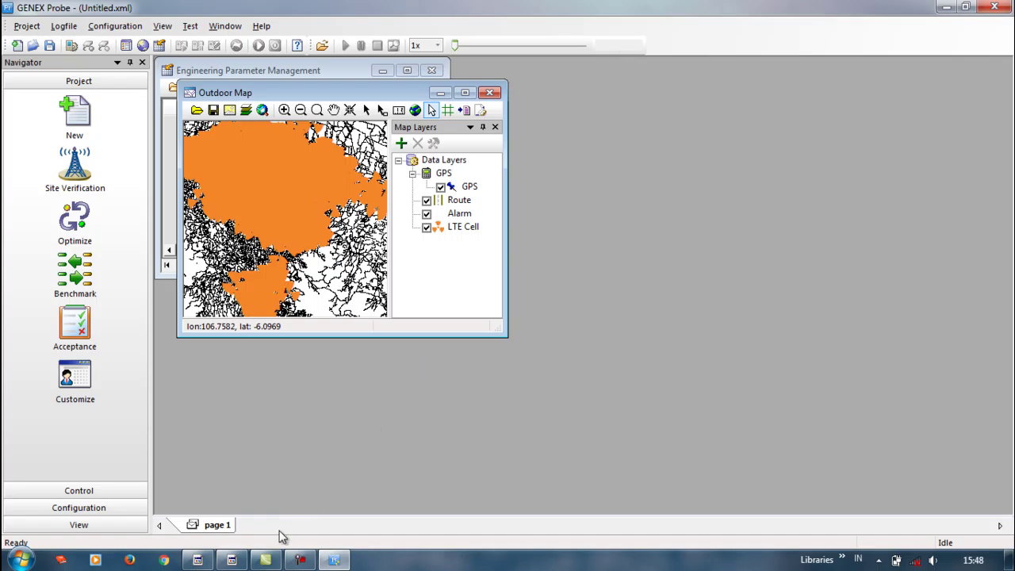
- Add item 4 to the Notepad notes, reading "Klik Configuration - Device Manager - Device Conf"
{"action": "left_click", "coordinate": [232, 561]}
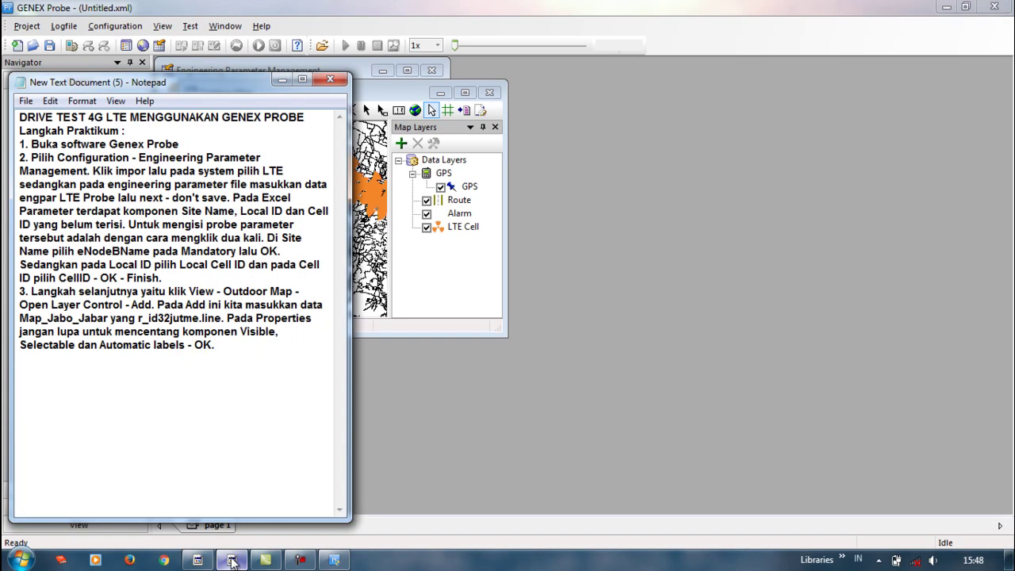
{"action": "type", "text": "4."}
{"action": "type", "text": " Pilih"}
{"action": "key", "text": "BackSpace"}
{"action": "key", "text": "BackSpace"}
{"action": "key", "text": "BackSpace"}
{"action": "key", "text": "BackSpace"}
{"action": "key", "text": "BackSpace"}
{"action": "key", "text": "BackSpace"}
{"action": "type", "text": "Klik Configurati"}
{"action": "left_click", "coordinate": [232, 561]}
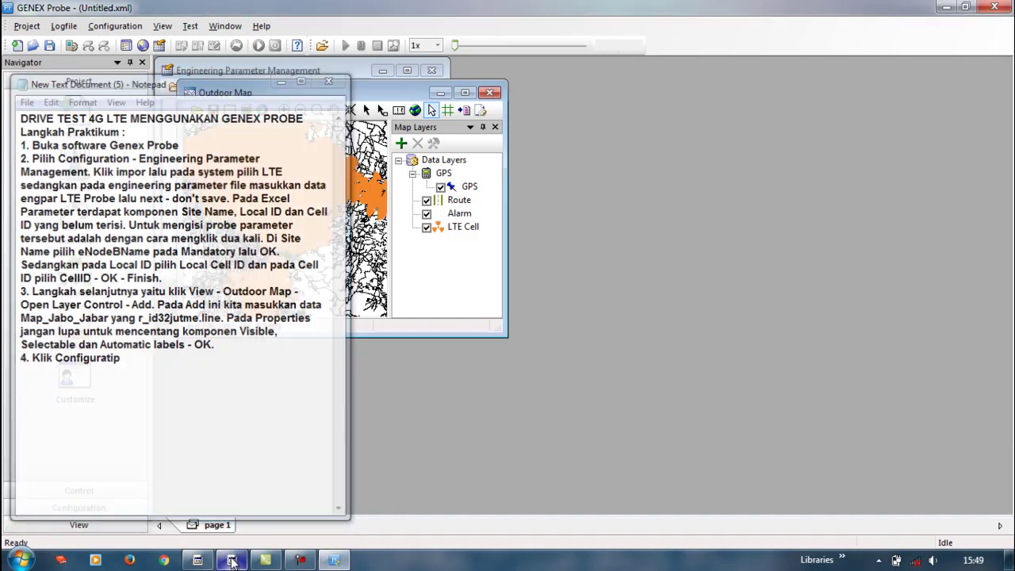
{"action": "left_click", "coordinate": [232, 561]}
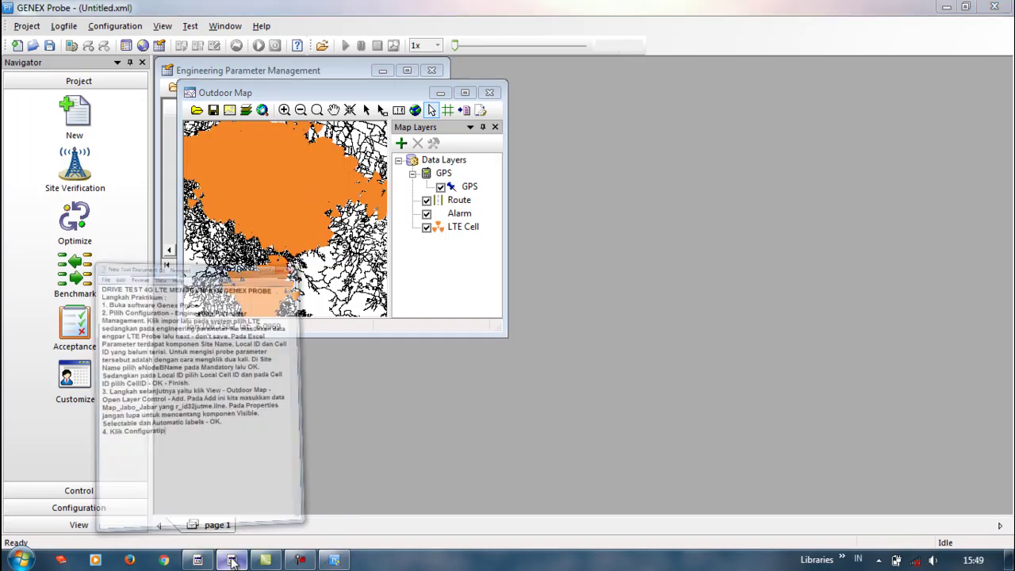
{"action": "type", "text": "p"}
{"action": "key", "text": "BackSpace"}
{"action": "type", "text": "on - "}
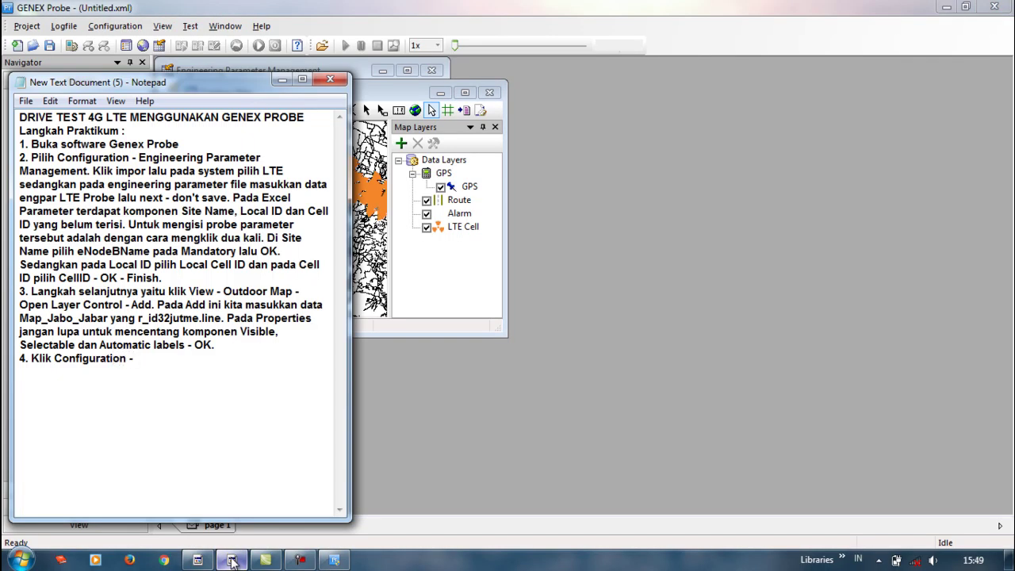
{"action": "type", "text": "Device Manager"}
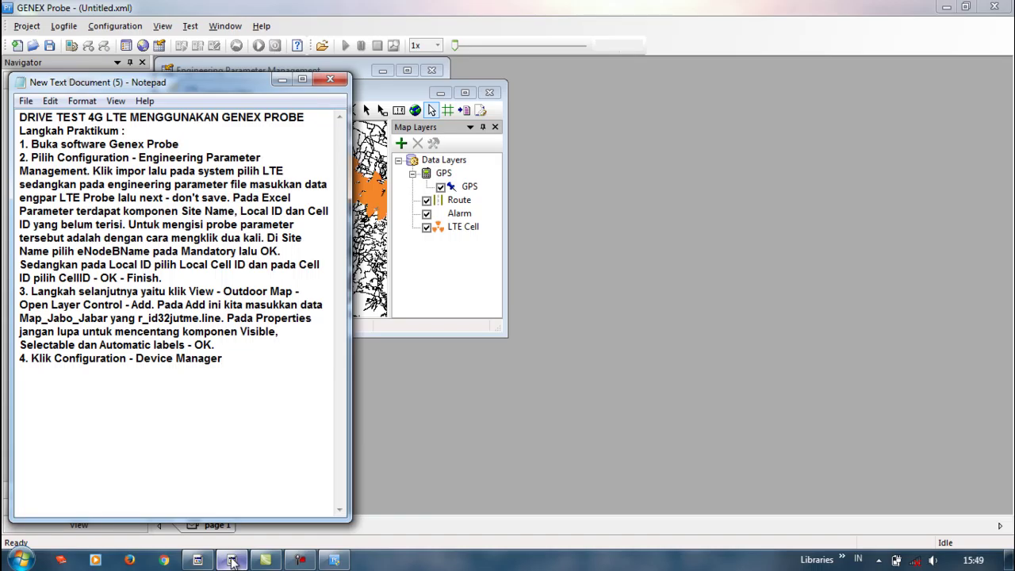
{"action": "type", "text": "- Device Conf"}
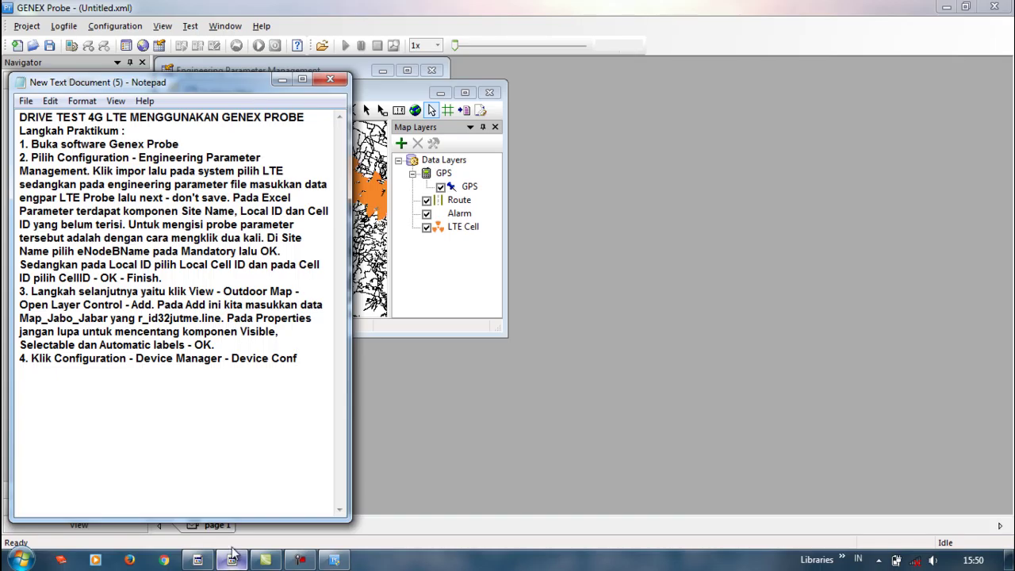
- In GENEX Probe, open the Device Configure window from Device Management
{"action": "left_click", "coordinate": [406, 396]}
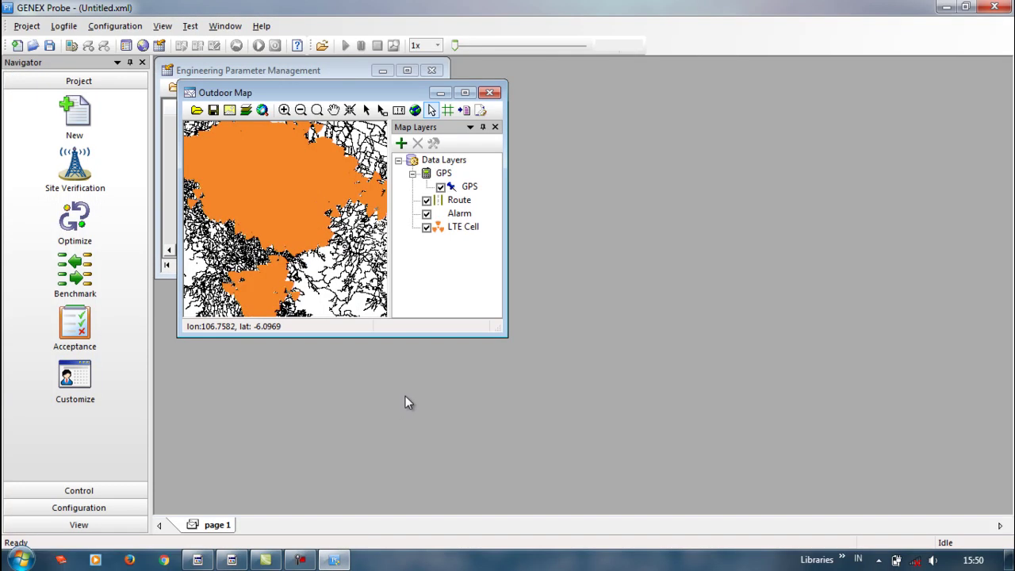
{"action": "left_click", "coordinate": [119, 26]}
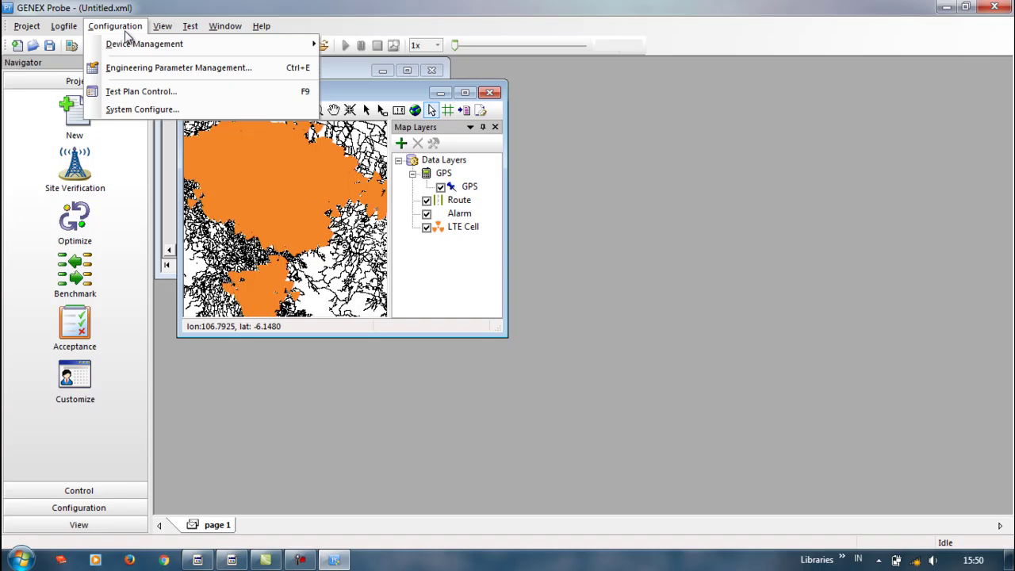
{"action": "mouse_move", "coordinate": [131, 47]}
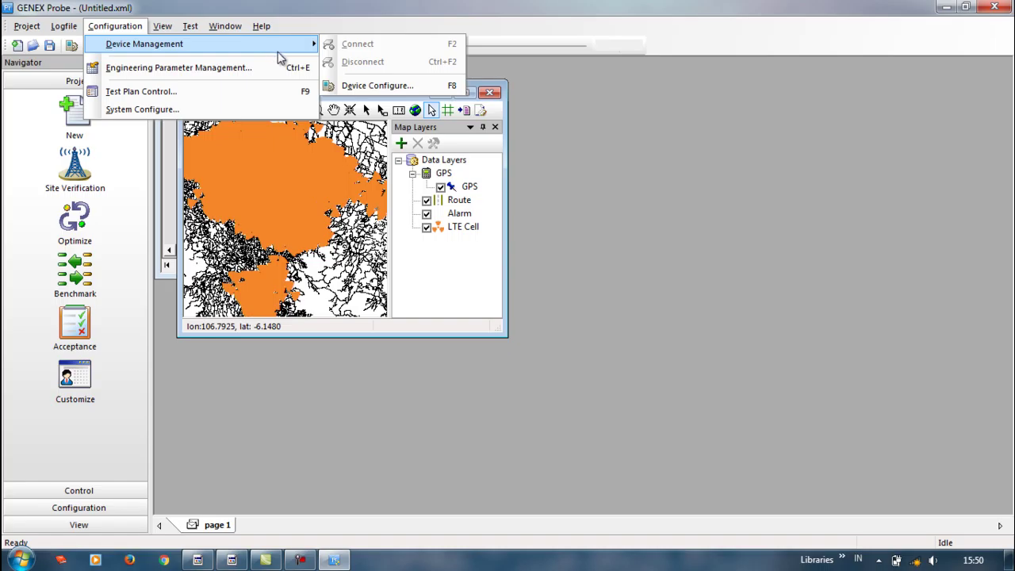
{"action": "left_click", "coordinate": [367, 87]}
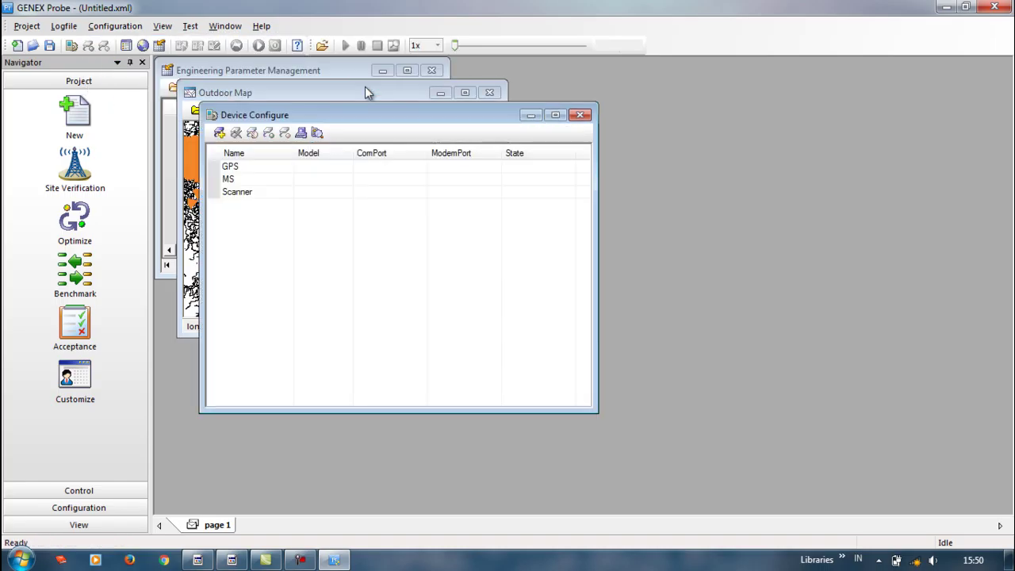
- In item 4 of the Notepad notes, change "Device Manager" to "Device Management" and complete the ending as "Device Configure"
{"action": "left_click", "coordinate": [231, 560]}
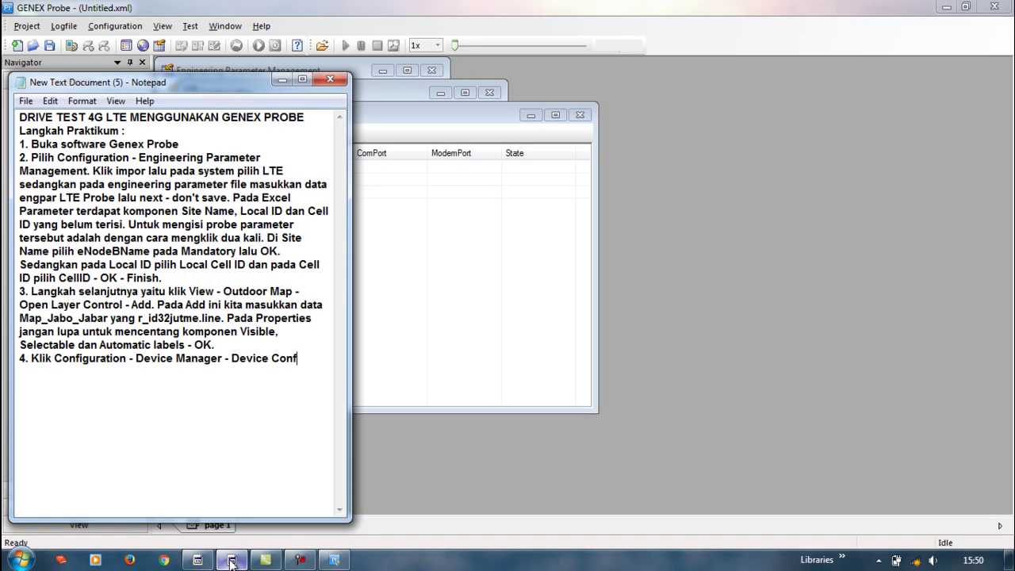
{"action": "left_click", "coordinate": [225, 358]}
{"action": "key", "text": "BackSpace"}
{"action": "type", "text": "ment"}
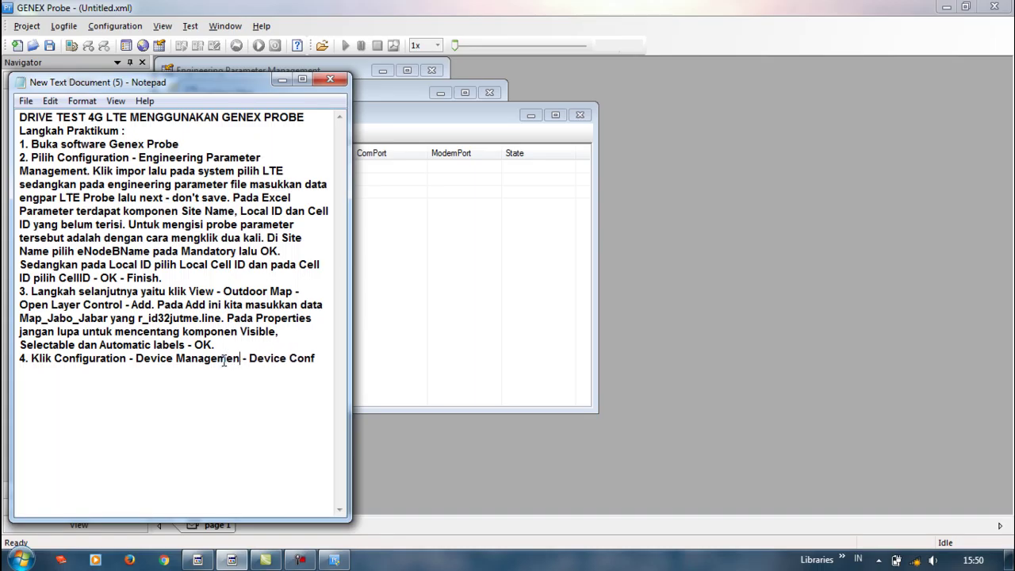
{"action": "key", "text": "End"}
{"action": "type", "text": "igure"}
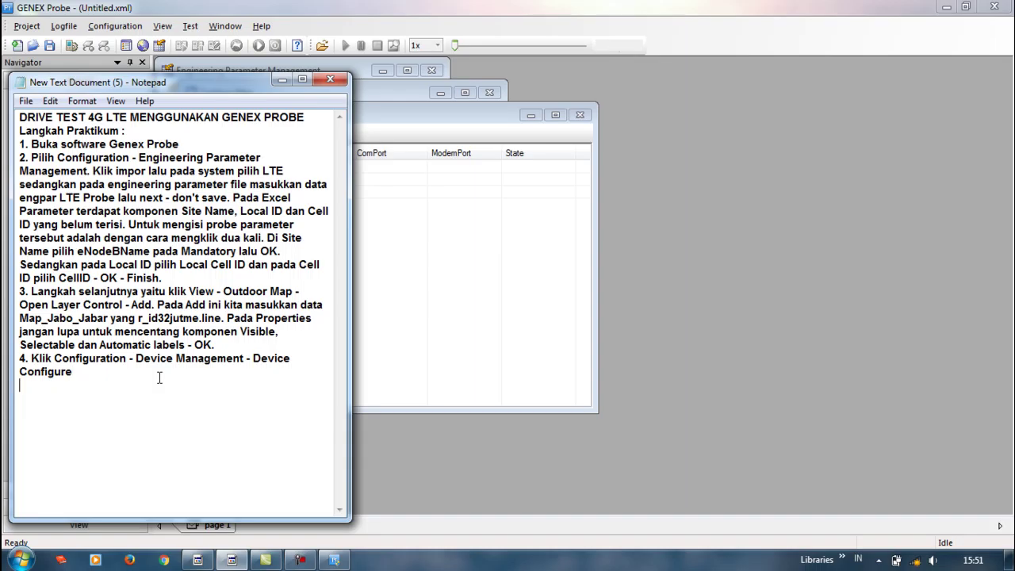
- Add item 5 to the Notepad notes, reading "Selanjutnya klik View - LTE - Radio Parameter, Serving & Neighboring Cells dan Antenna Measurement"
{"action": "key", "text": "Return"}
{"action": "type", "text": "5. S"}
{"action": "type", "text": "ria"}
{"action": "key", "text": "BackSpace"}
{"action": "key", "text": "BackSpace"}
{"action": "type", "text": "e"}
{"action": "key", "text": "BackSpace"}
{"action": "key", "text": "BackSpace"}
{"action": "type", "text": "elanjutnya"}
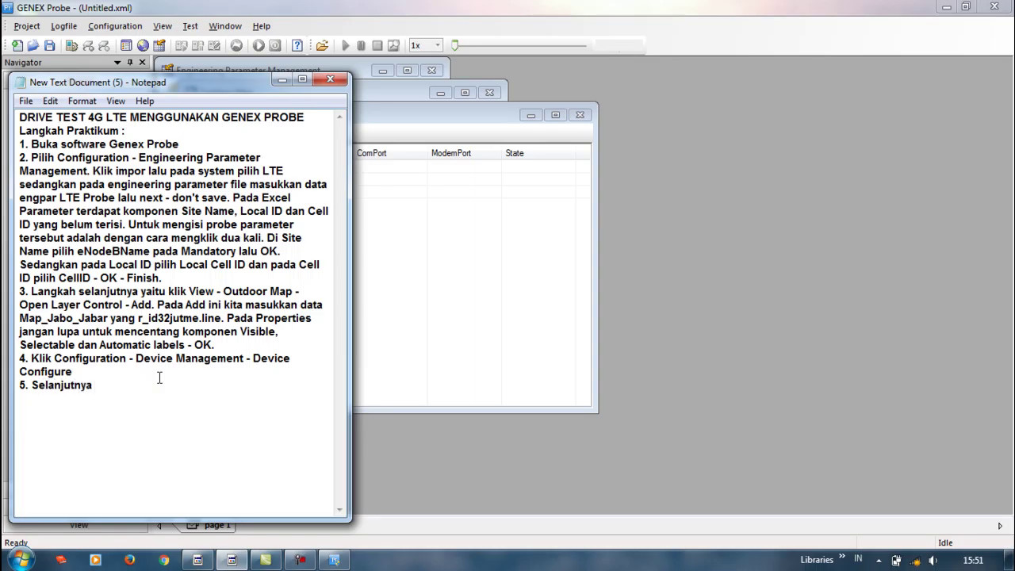
{"action": "type", "text": " klik View - LTE - Radi"}
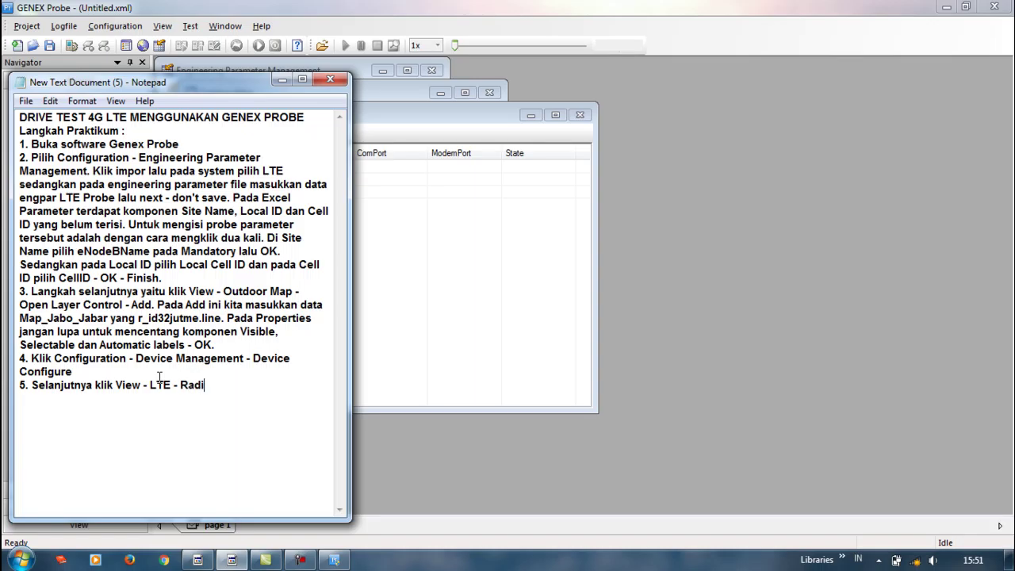
{"action": "type", "text": "o Parameter, Se"}
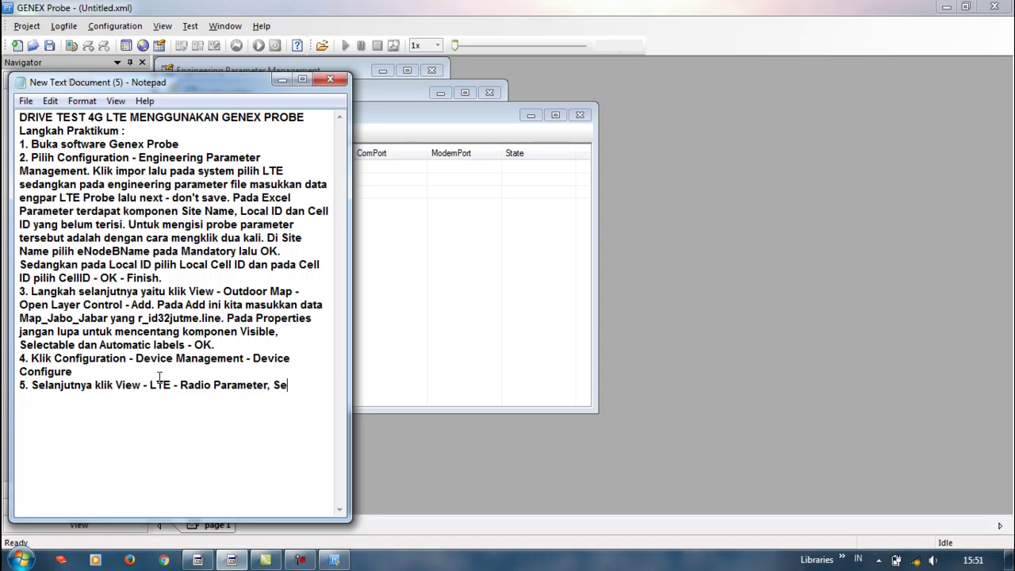
{"action": "type", "text": "rving & Neigh"}
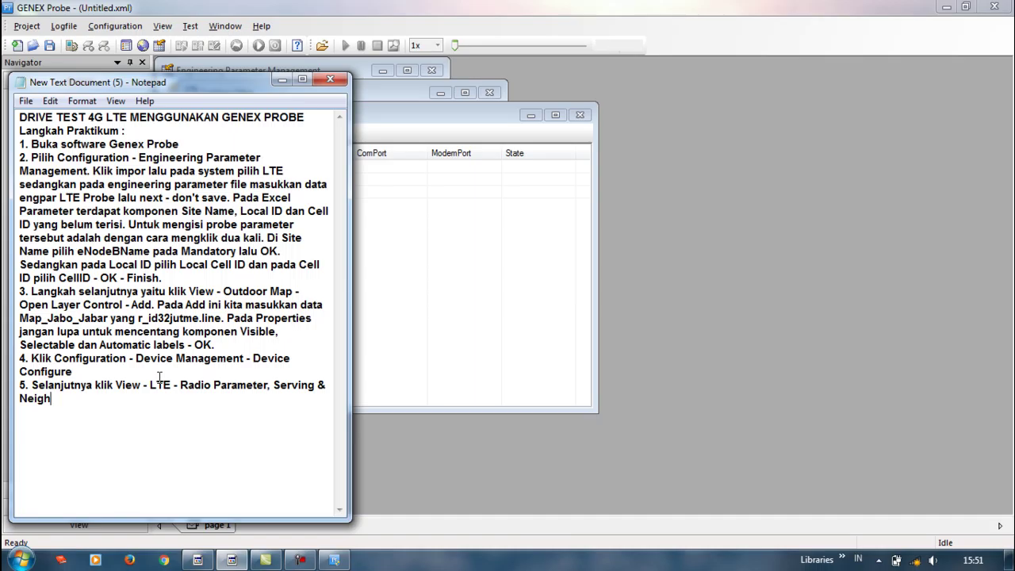
{"action": "type", "text": "boring Cells dan "}
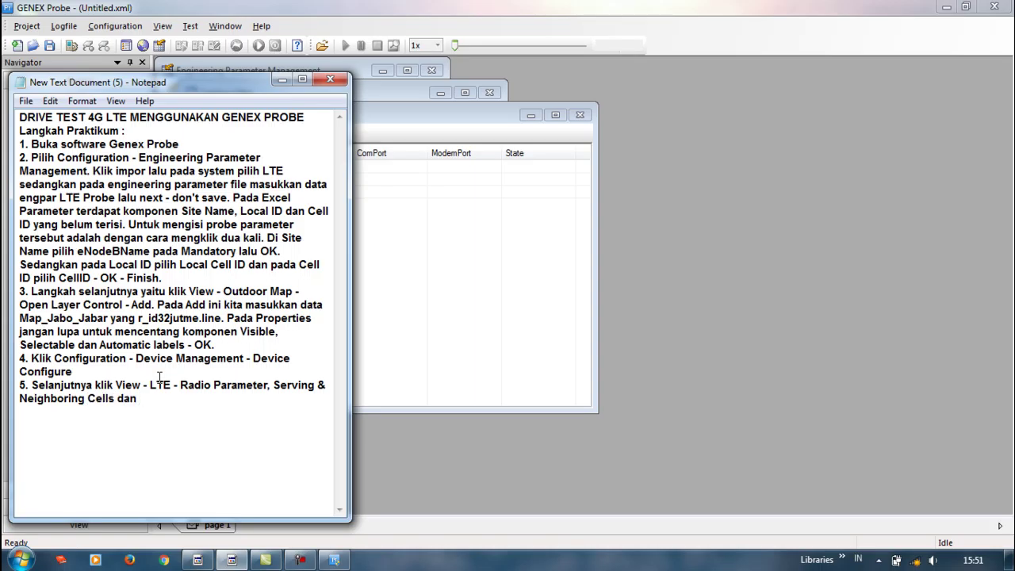
{"action": "type", "text": "Ante"}
{"action": "type", "text": "nna Meas"}
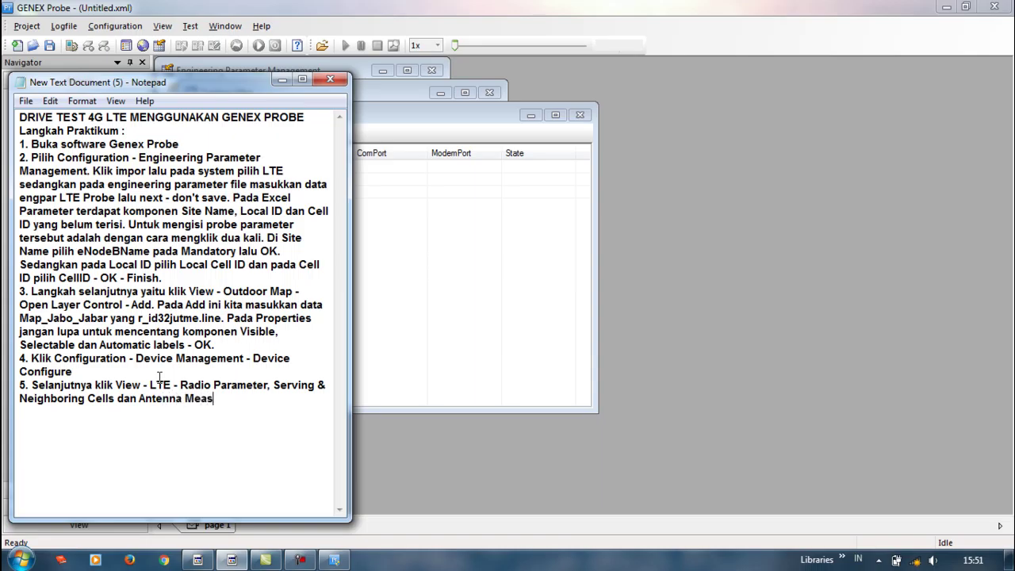
{"action": "type", "text": "urement"}
- Switch to GENEX Probe and open the LTE Radio Parameters view
{"action": "left_click", "coordinate": [394, 267]}
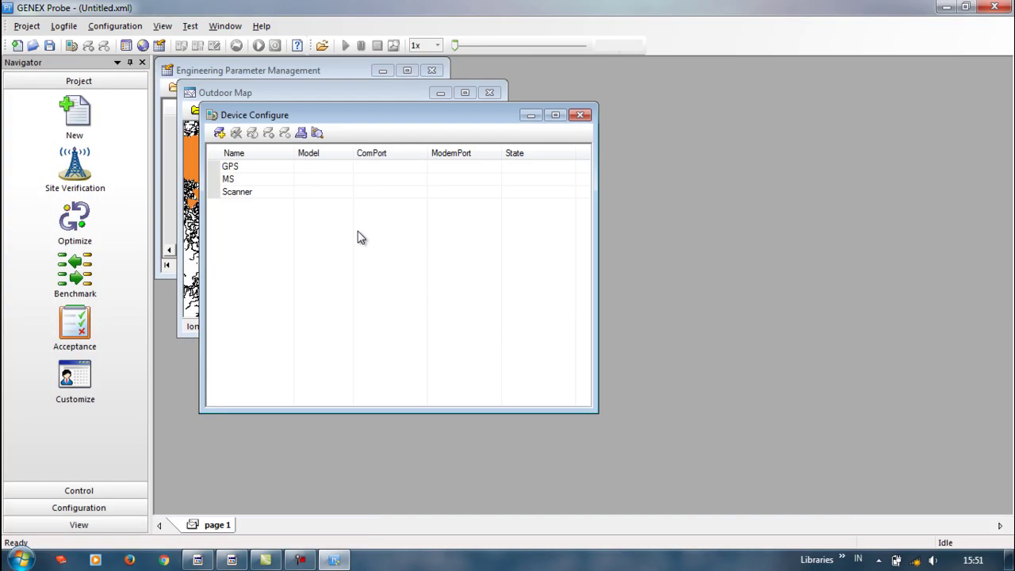
{"action": "left_click", "coordinate": [163, 27]}
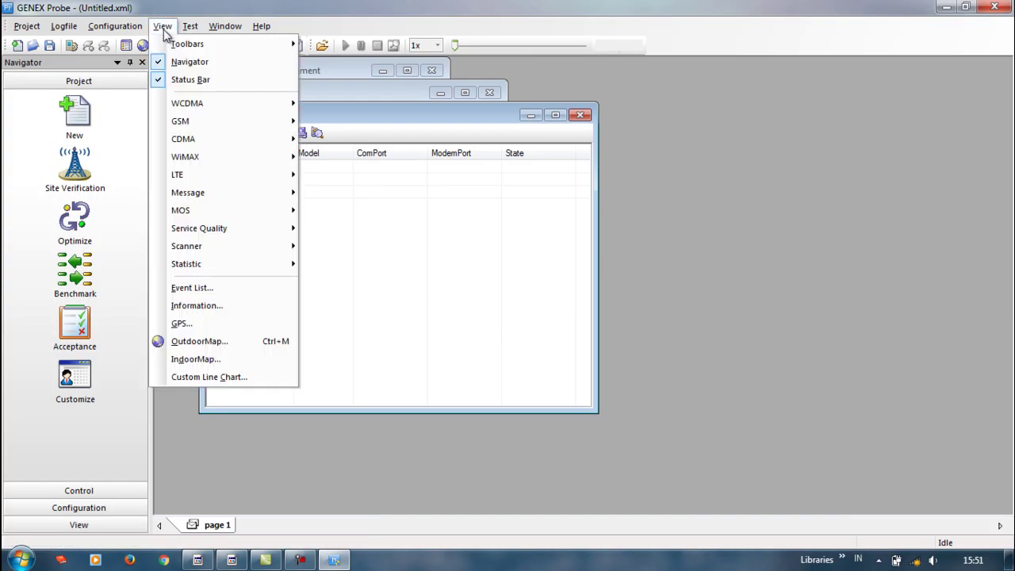
{"action": "mouse_move", "coordinate": [254, 181]}
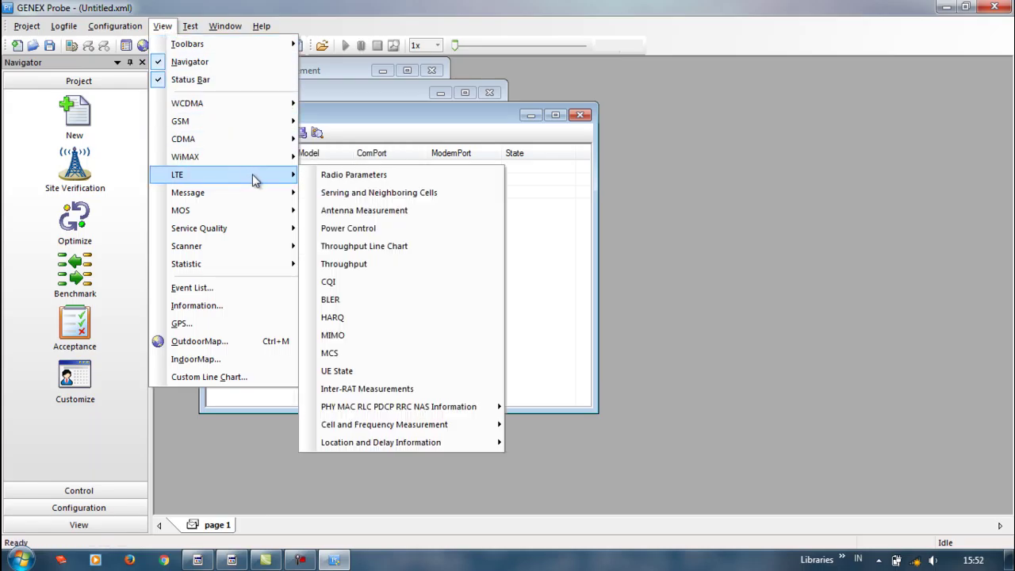
{"action": "left_click", "coordinate": [342, 177]}
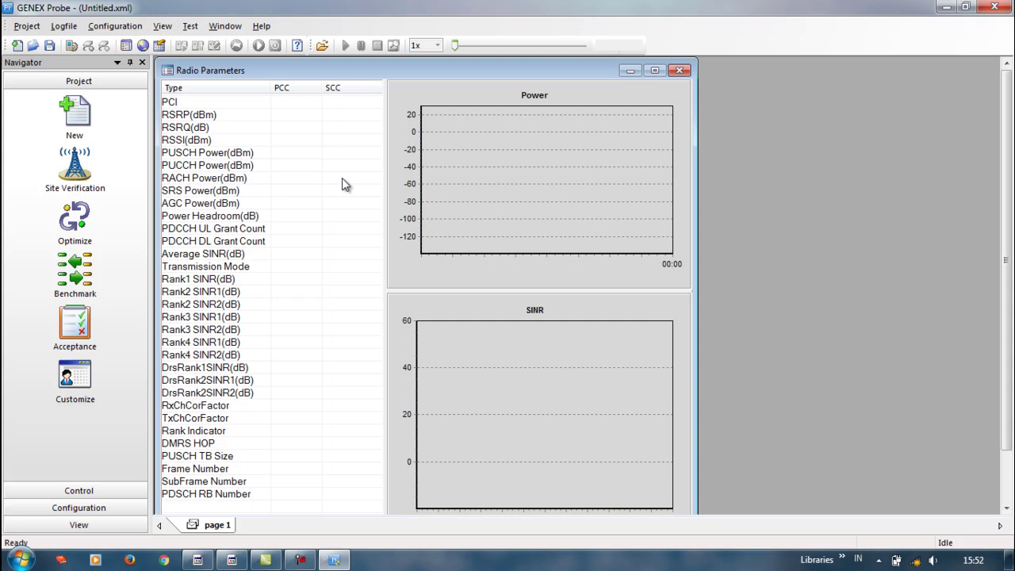
- Open the LTE Serving and Neighboring Cells view
{"action": "left_click", "coordinate": [162, 26]}
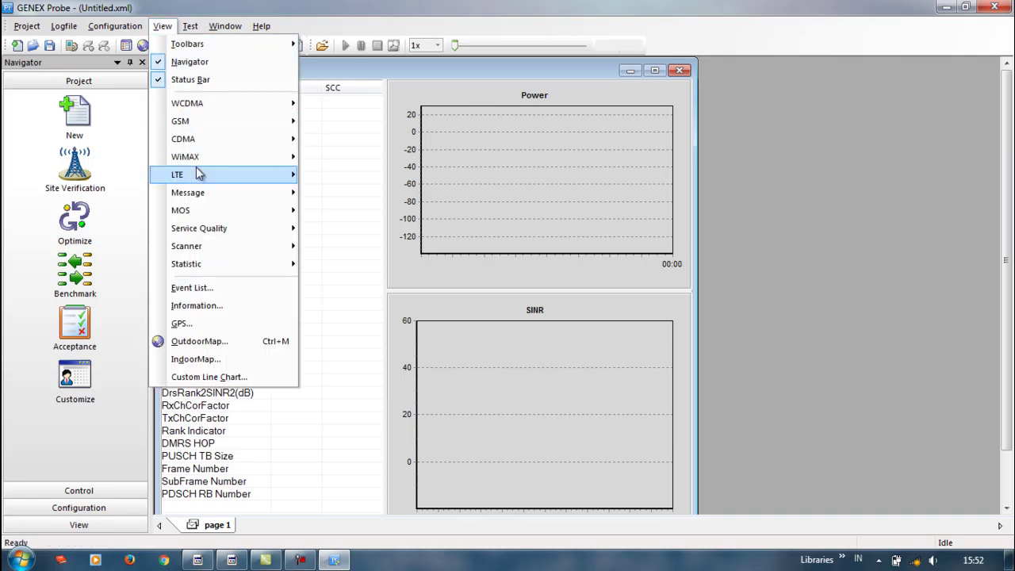
{"action": "mouse_move", "coordinate": [201, 181]}
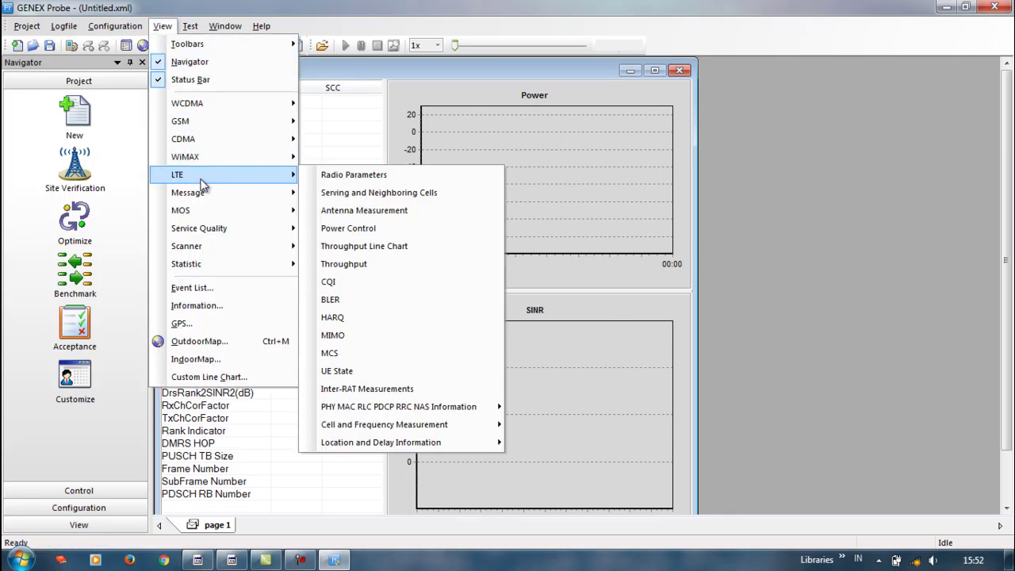
{"action": "left_click", "coordinate": [328, 199]}
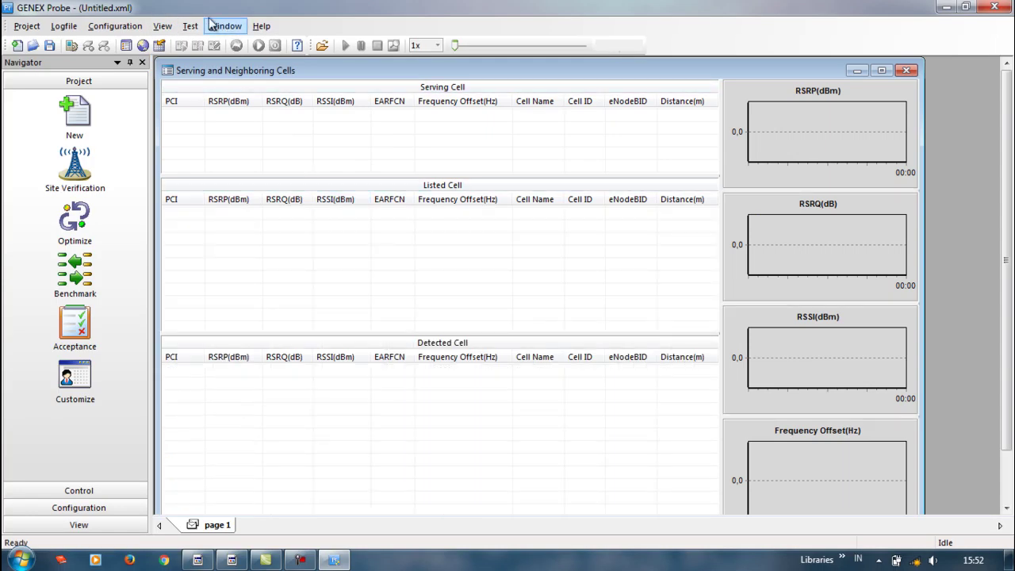
- Open the LTE Antenna Measurement view
{"action": "left_click", "coordinate": [161, 29]}
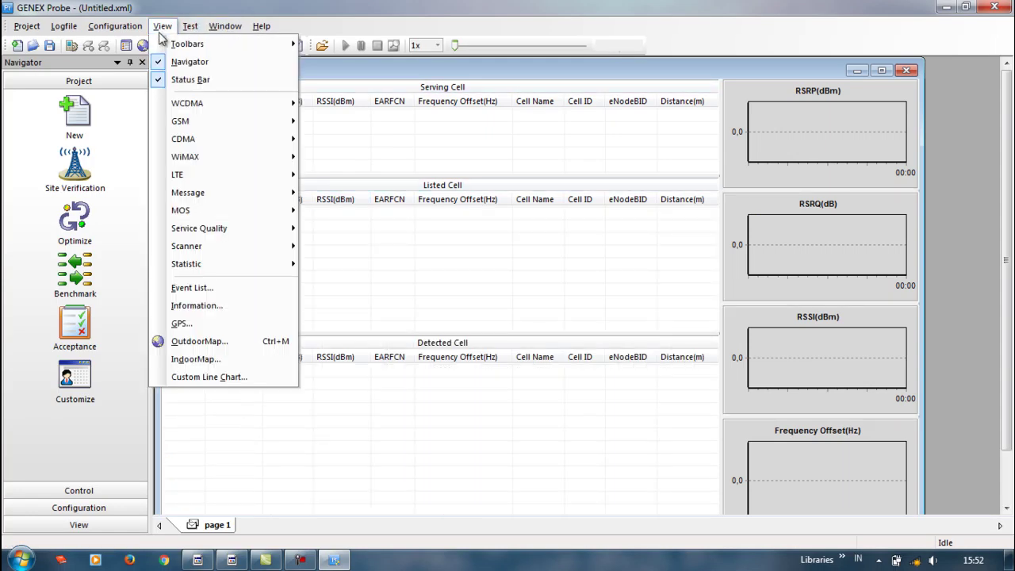
{"action": "mouse_move", "coordinate": [199, 127]}
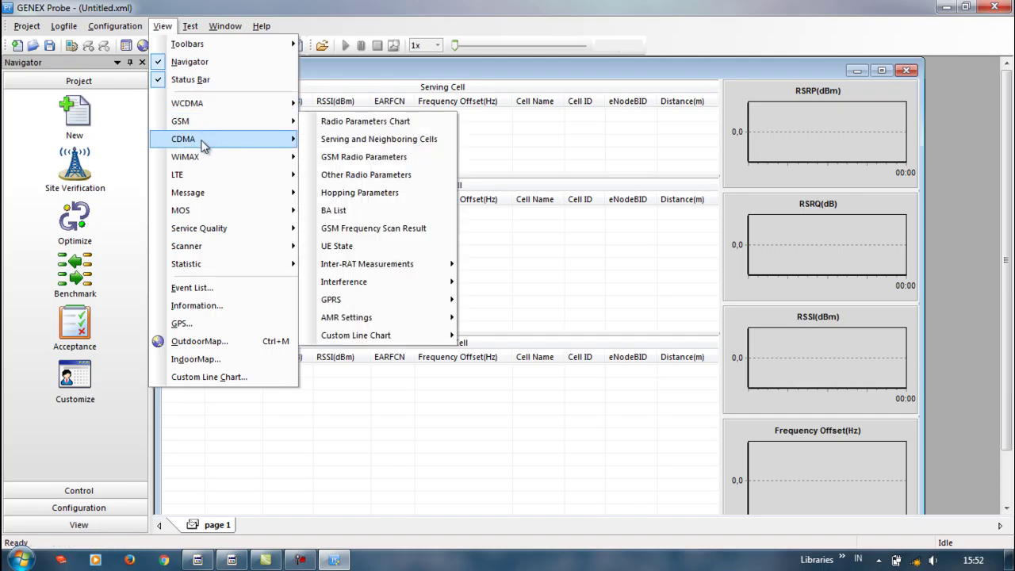
{"action": "mouse_move", "coordinate": [284, 181]}
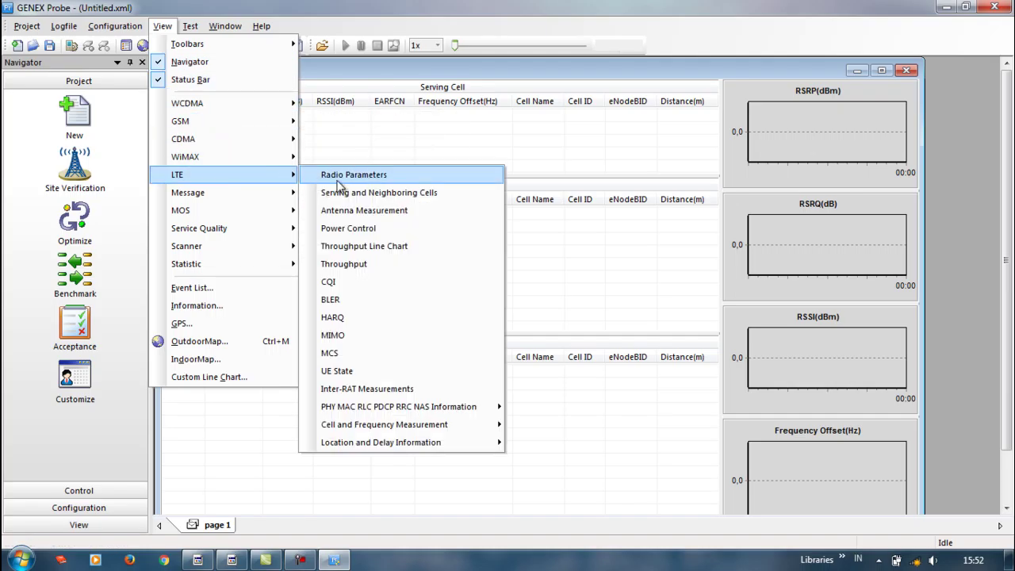
{"action": "left_click", "coordinate": [354, 211]}
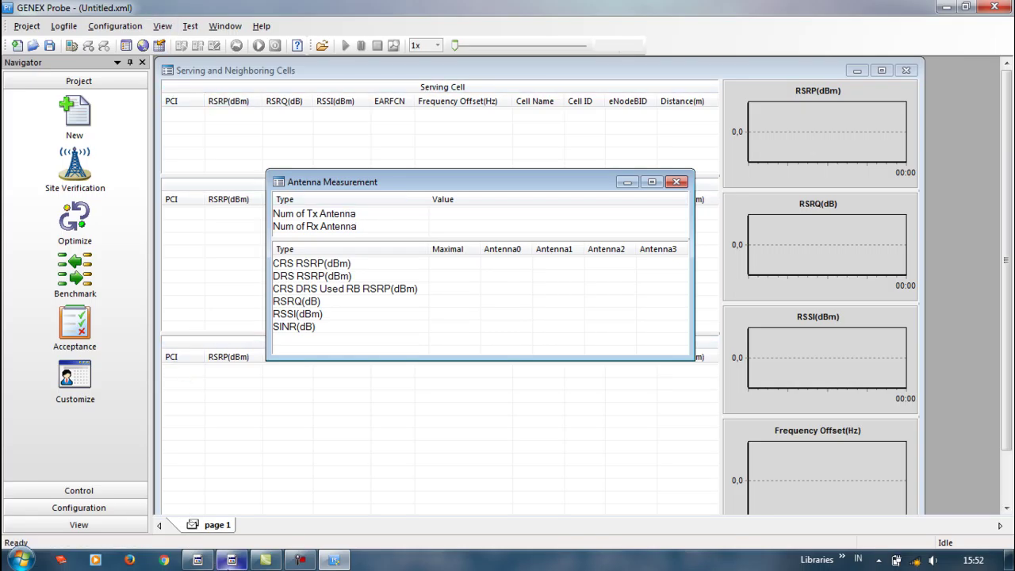
- Return to the Notepad notes and start a new item numbered "6.", removing the trial wording "Klik logfile"
{"action": "left_click", "coordinate": [232, 560]}
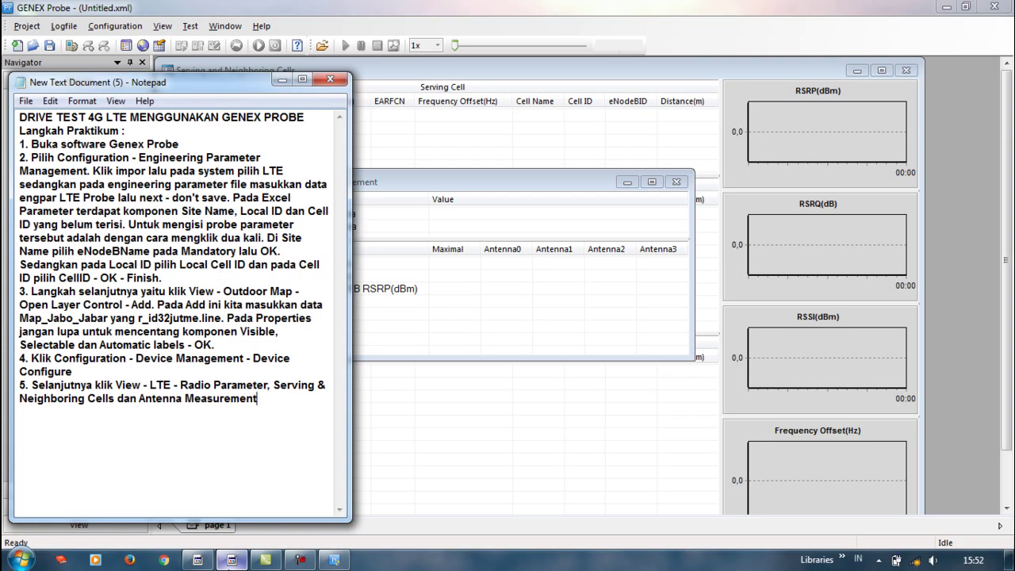
{"action": "type", "text": "6. Klik logfile"}
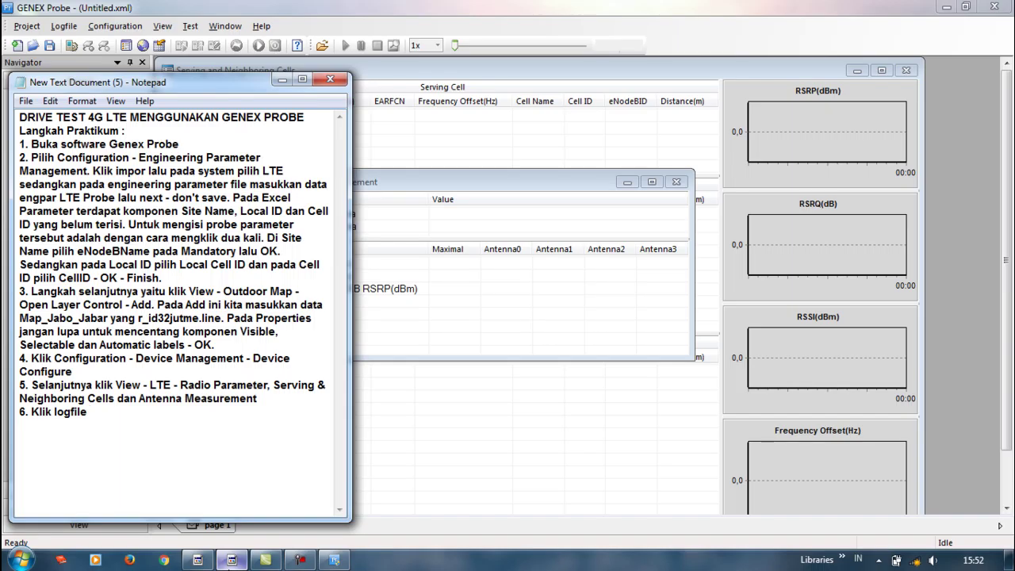
{"action": "key", "text": "BackSpace"}
{"action": "key", "text": "BackSpace"}
{"action": "key", "text": "BackSpace"}
{"action": "key", "text": "BackSpace"}
{"action": "key", "text": "BackSpace"}
{"action": "key", "text": "BackSpace"}
{"action": "key", "text": "BackSpace"}
{"action": "key", "text": "BackSpace"}
{"action": "key", "text": "BackSpace"}
{"action": "key", "text": "BackSpace"}
{"action": "key", "text": "BackSpace"}
{"action": "key", "text": "BackSpace"}
- Write item 6 as "Langkah terakhir yaitu klik Logfile - Open logfile lalu pilih salah satu dari contoh logfile - open"
{"action": "type", "text": "Langkah terak"}
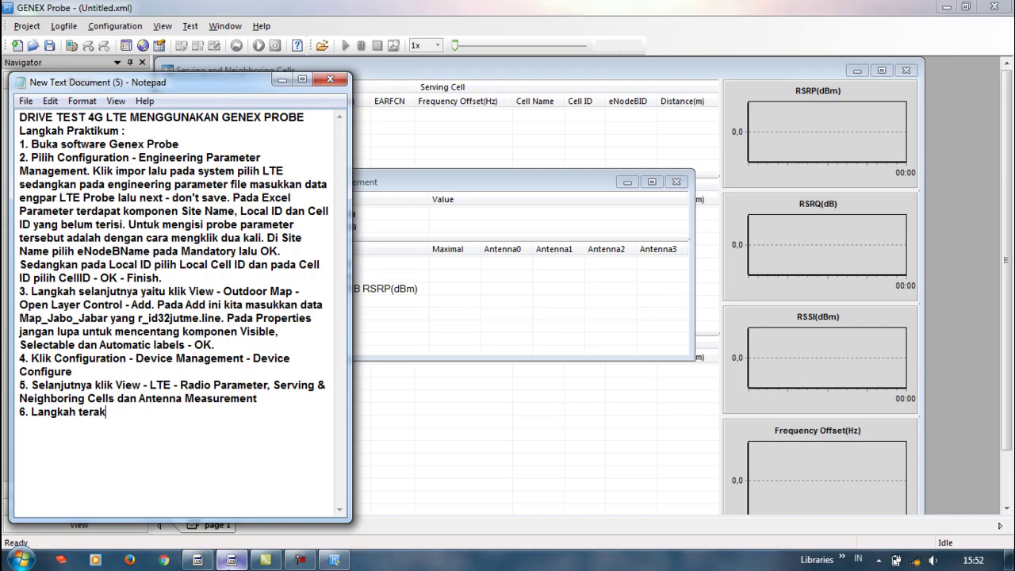
{"action": "type", "text": "hir yaitu klik Log"}
{"action": "key", "text": "BackSpace"}
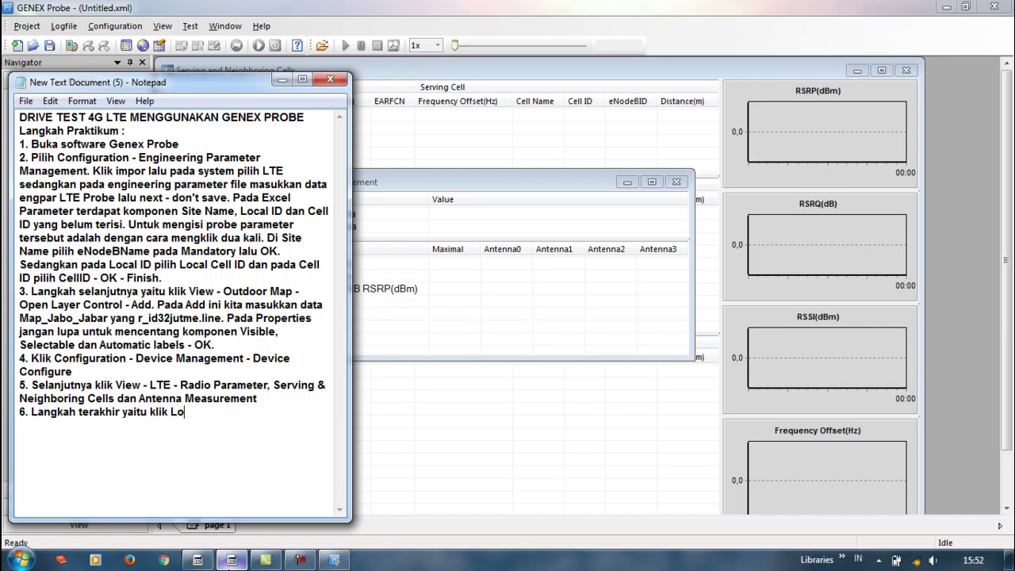
{"action": "type", "text": "gfile - Open logfile"}
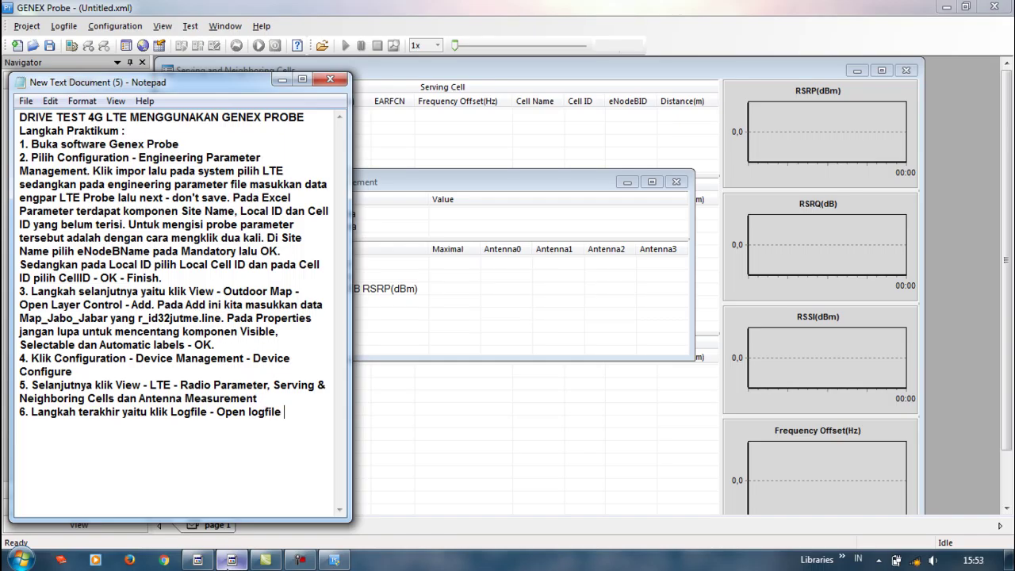
{"action": "type", "text": "lalu pilih salah satu dari "}
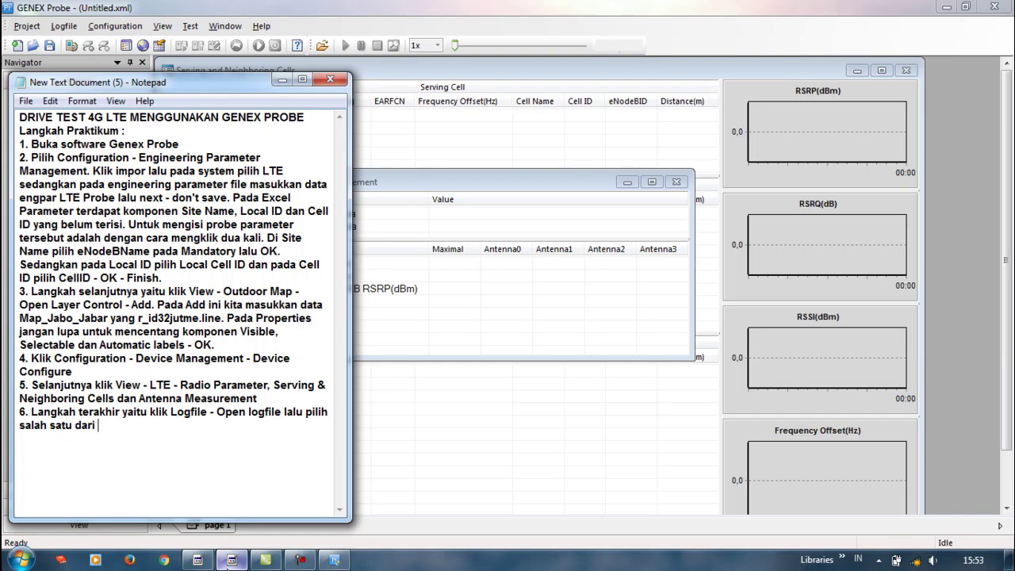
{"action": "type", "text": "contoh logfile"}
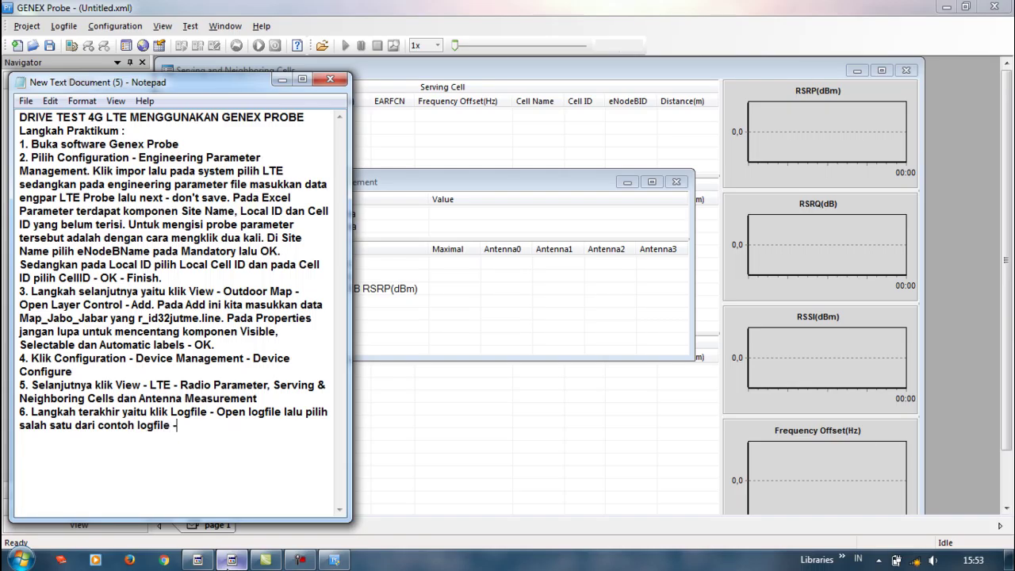
{"action": "type", "text": "- open"}
- In GENEX Probe, choose DL (1).gen from the Contoh Logfile folder on Removable Disk (G:) as the logfile to open
{"action": "left_click", "coordinate": [76, 26]}
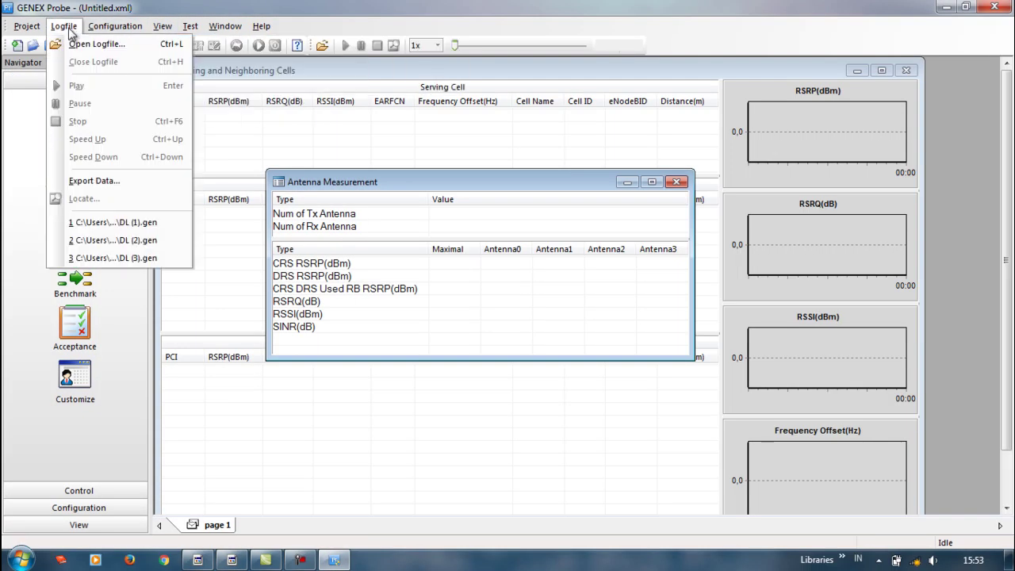
{"action": "left_click", "coordinate": [73, 44]}
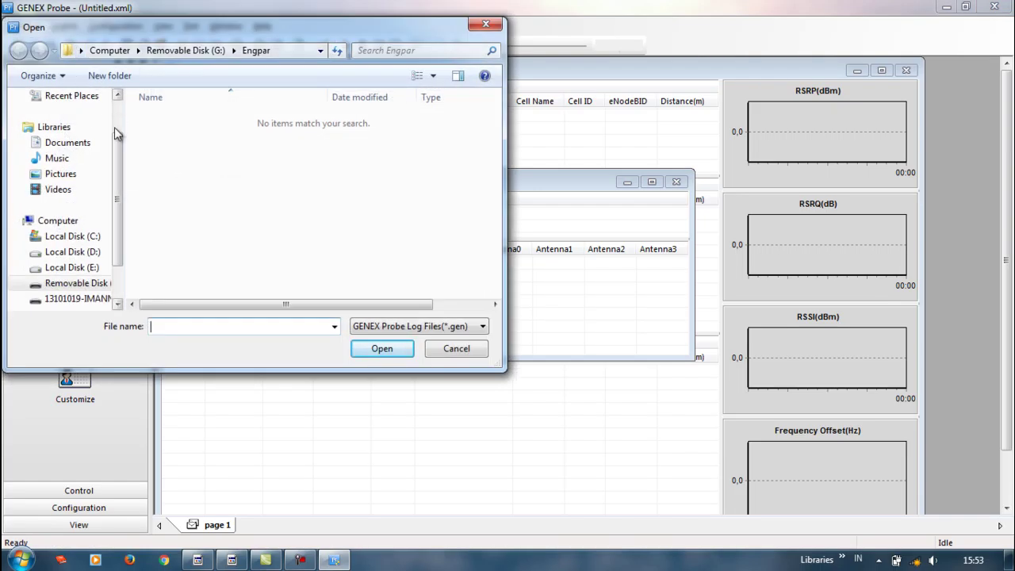
{"action": "left_click_drag", "start_coordinate": [121, 150], "coordinate": [119, 198]}
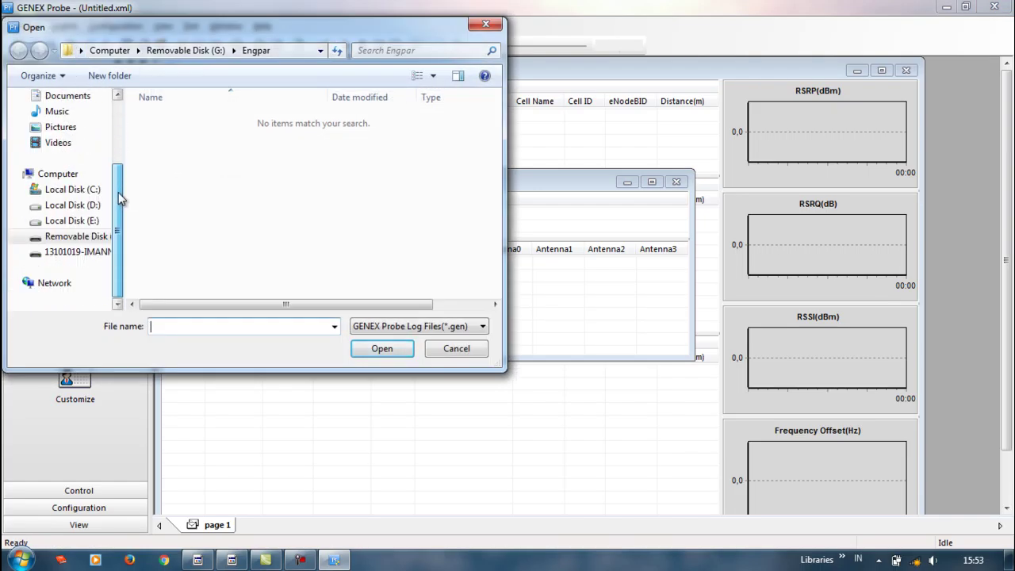
{"action": "left_click", "coordinate": [103, 237]}
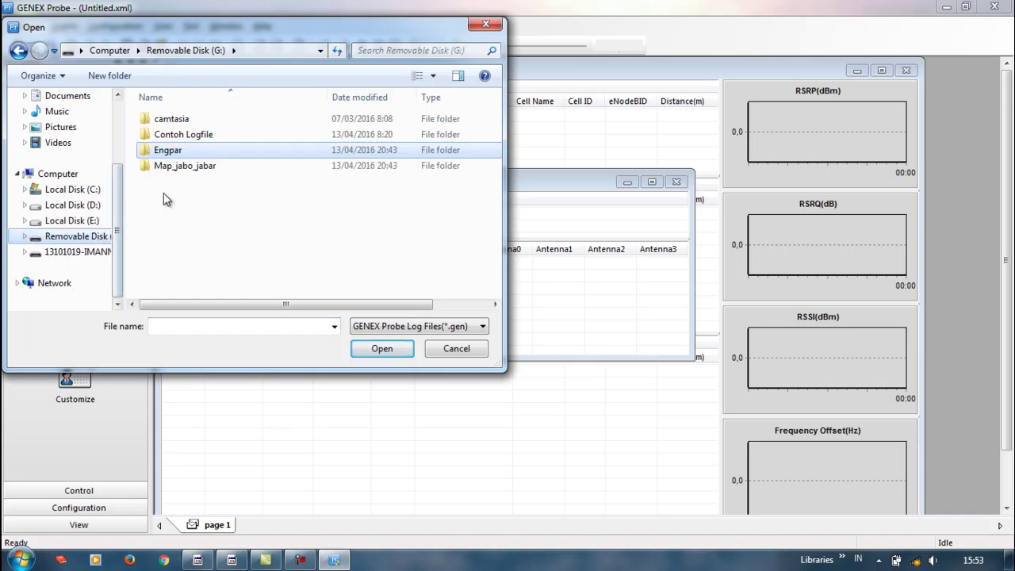
{"action": "double_click", "coordinate": [210, 137]}
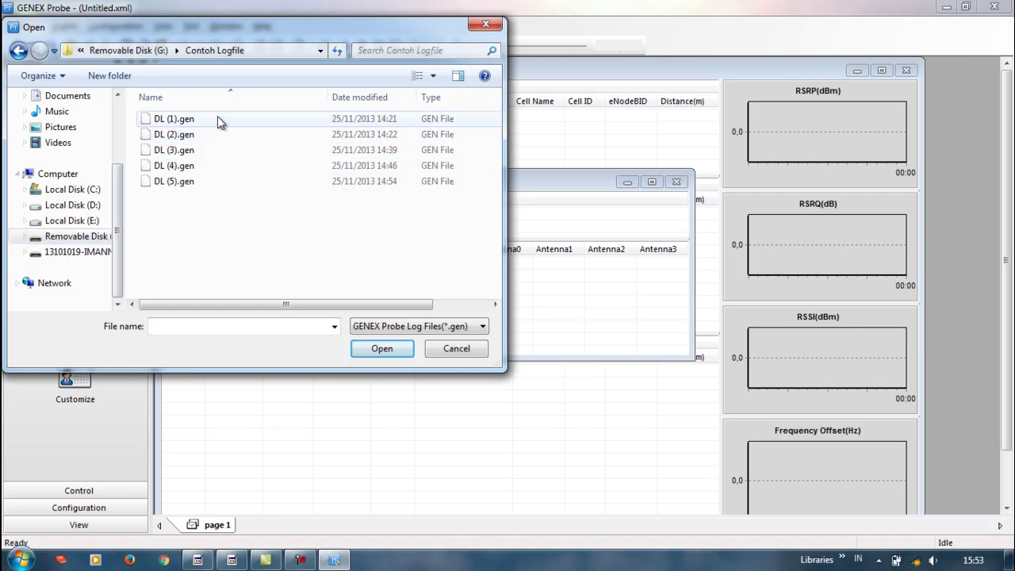
{"action": "left_click", "coordinate": [218, 117]}
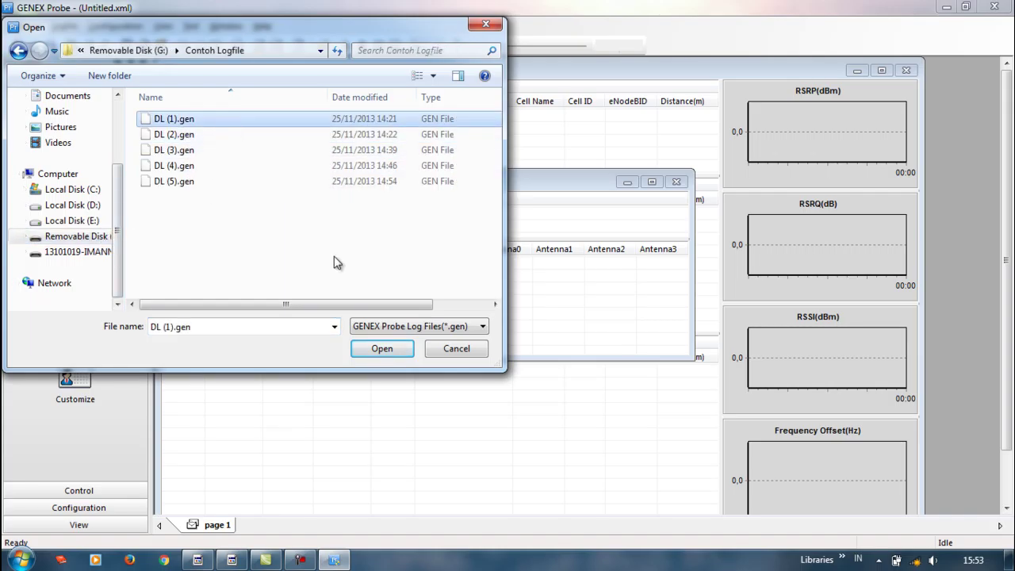
{"action": "left_click", "coordinate": [394, 353]}
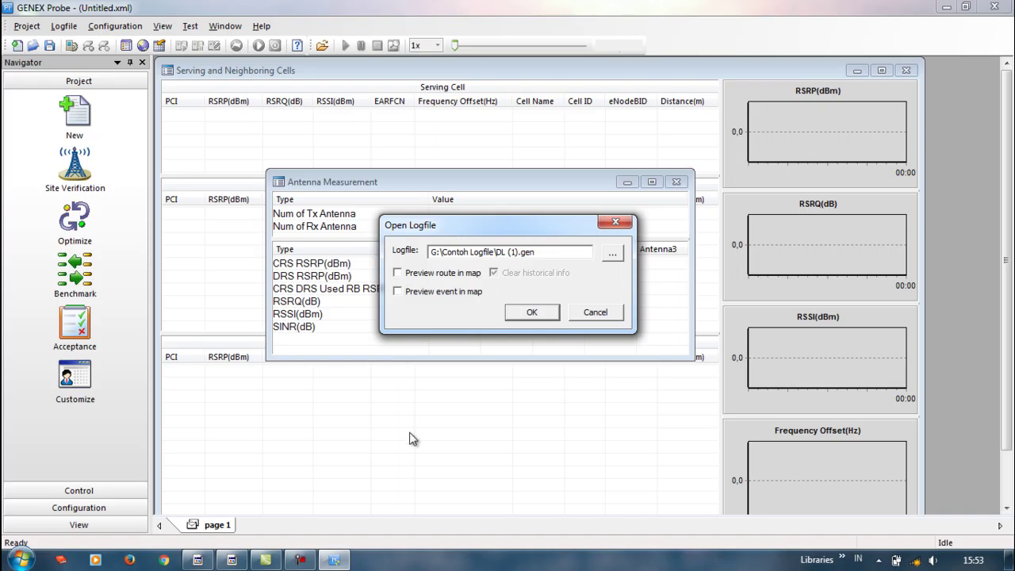
- In item 6 of the Notepad notes, add the word "Centang" at the end and put a period after "open"
{"action": "left_click", "coordinate": [232, 561]}
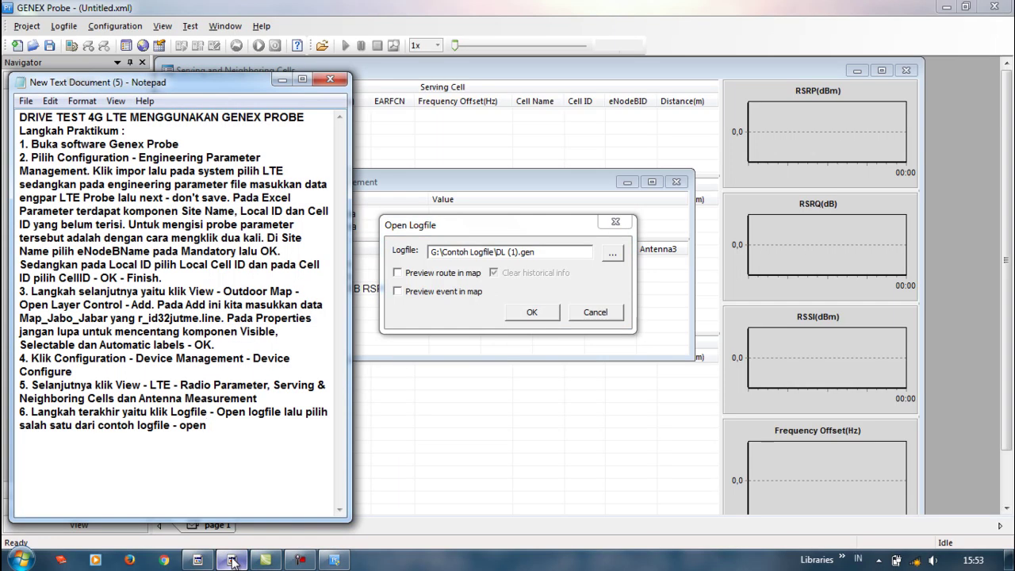
{"action": "type", "text": "Centang"}
{"action": "key", "text": "Left"}
{"action": "key", "text": "Left"}
{"action": "key", "text": "Left"}
{"action": "key", "text": "Left"}
{"action": "key", "text": "Left"}
{"action": "key", "text": "Left"}
{"action": "key", "text": "Left"}
{"action": "key", "text": "Left"}
{"action": "key", "text": "Left"}
{"action": "key", "text": "BackSpace"}
{"action": "type", "text": "."}
- In item 6, replace "Centang" with "Jangan lupa untuk mencentang Preview route in map dan Preview event in map - OK."
{"action": "key", "text": "Right"}
{"action": "key", "text": "Right"}
{"action": "key", "text": "Right"}
{"action": "key", "text": "Right"}
{"action": "key", "text": "Right"}
{"action": "key", "text": "Right"}
{"action": "key", "text": "Right"}
{"action": "key", "text": "Right"}
{"action": "key", "text": "Right"}
{"action": "key", "text": "BackSpace"}
{"action": "key", "text": "BackSpace"}
{"action": "key", "text": "BackSpace"}
{"action": "key", "text": "BackSpace"}
{"action": "key", "text": "BackSpace"}
{"action": "key", "text": "BackSpace"}
{"action": "key", "text": "BackSpace"}
{"action": "key", "text": "BackSpace"}
{"action": "type", "text": "Jangan li"}
{"action": "key", "text": "BackSpace"}
{"action": "type", "text": "upa untuk m"}
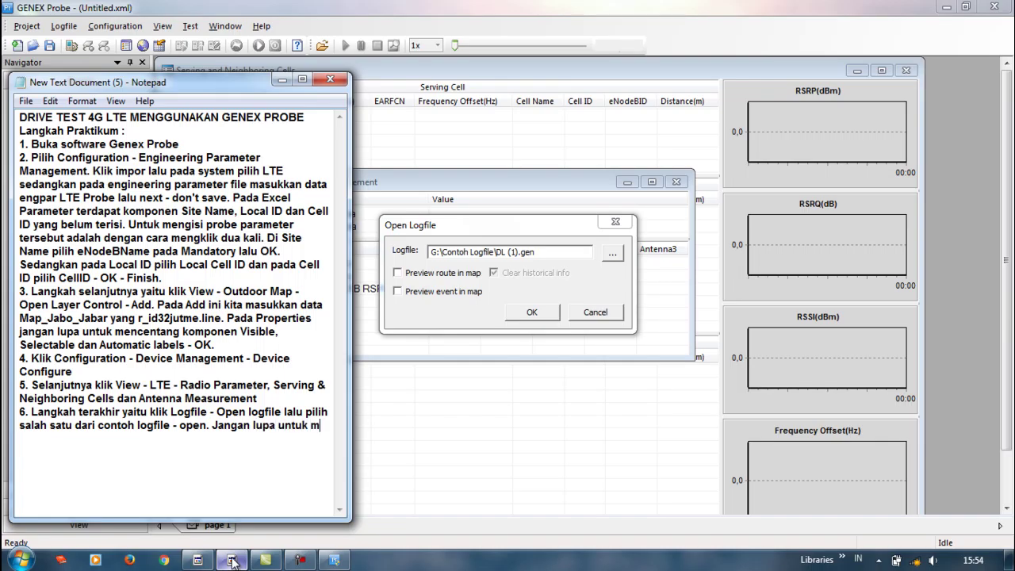
{"action": "type", "text": "encentang P"}
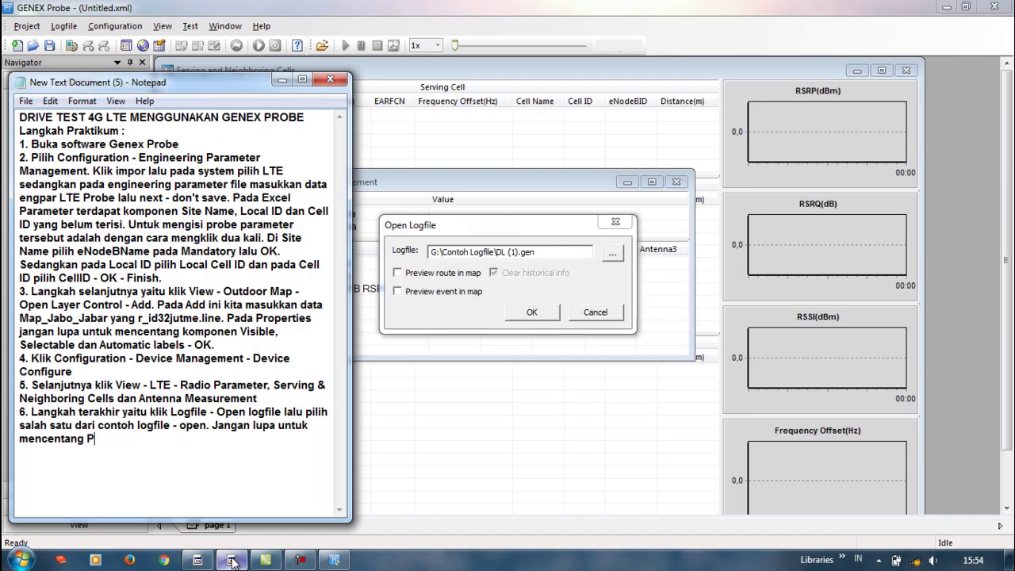
{"action": "type", "text": "revies"}
{"action": "key", "text": "BackSpace"}
{"action": "type", "text": "w route"}
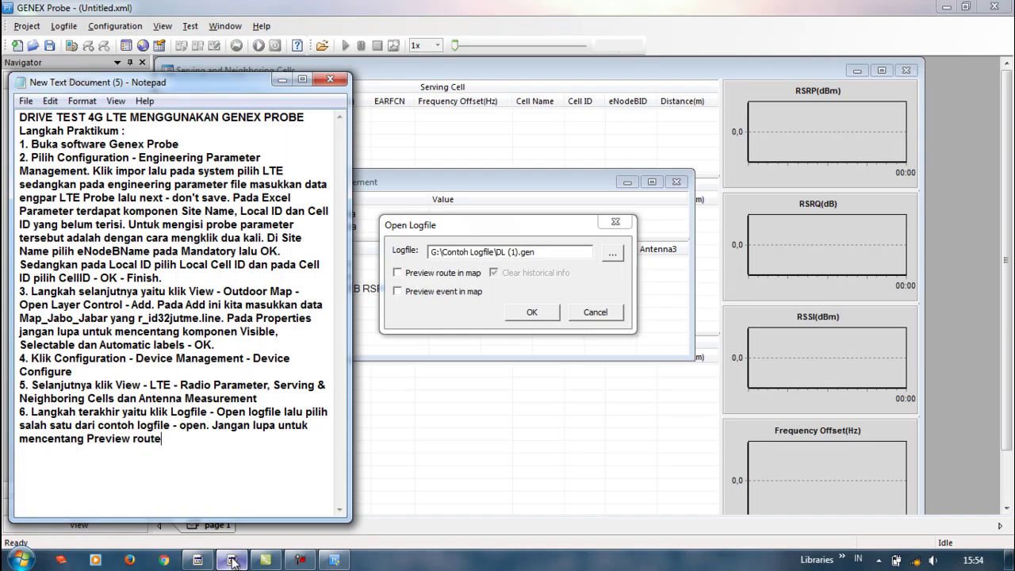
{"action": "type", "text": " in map dan Preview"}
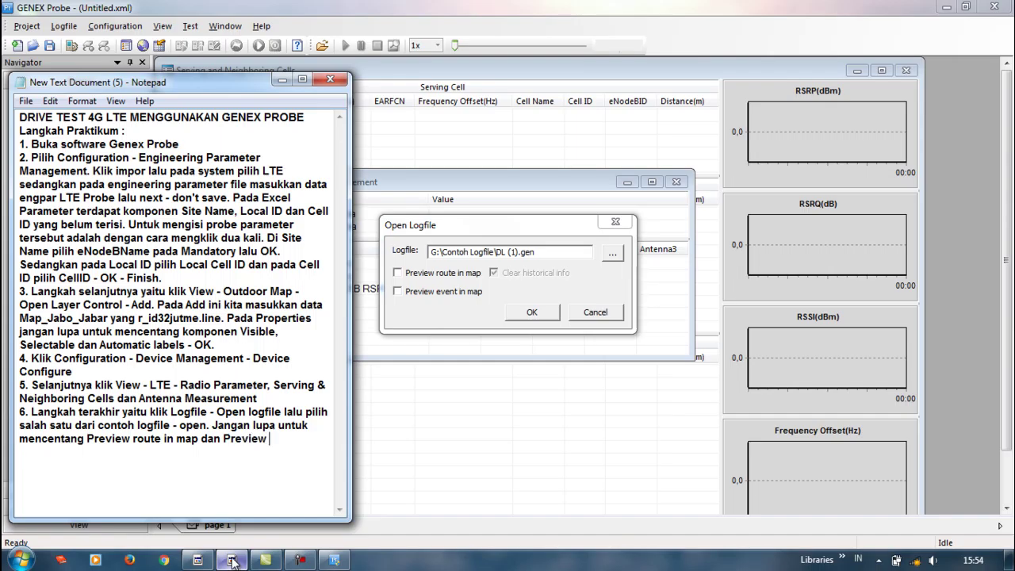
{"action": "type", "text": " event in map "}
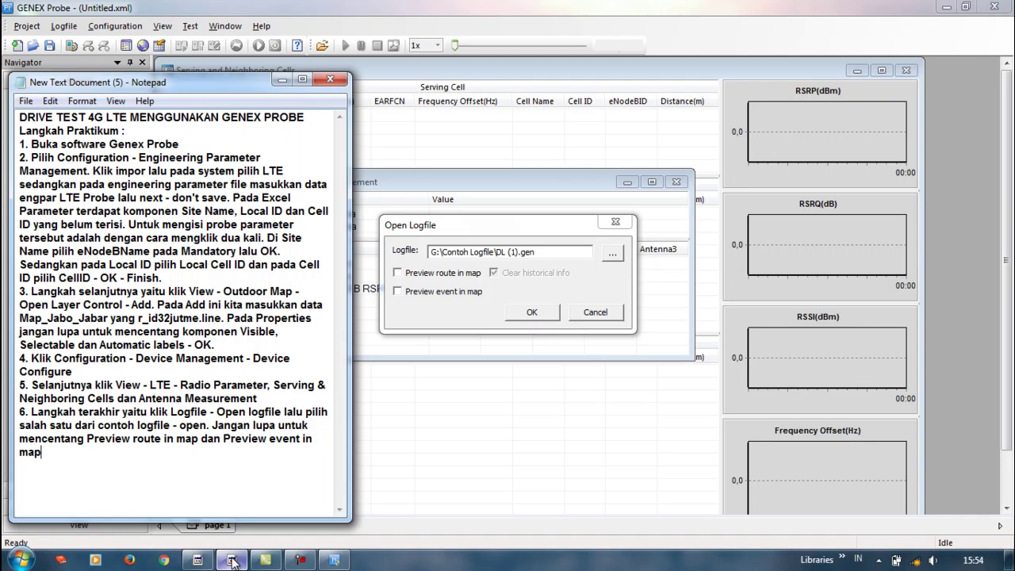
{"action": "type", "text": "- OK."}
- Back in GENEX Probe, enable the route and event previews in the map and open the DL (1).gen logfile
{"action": "left_click", "coordinate": [429, 433]}
{"action": "left_click", "coordinate": [446, 276]}
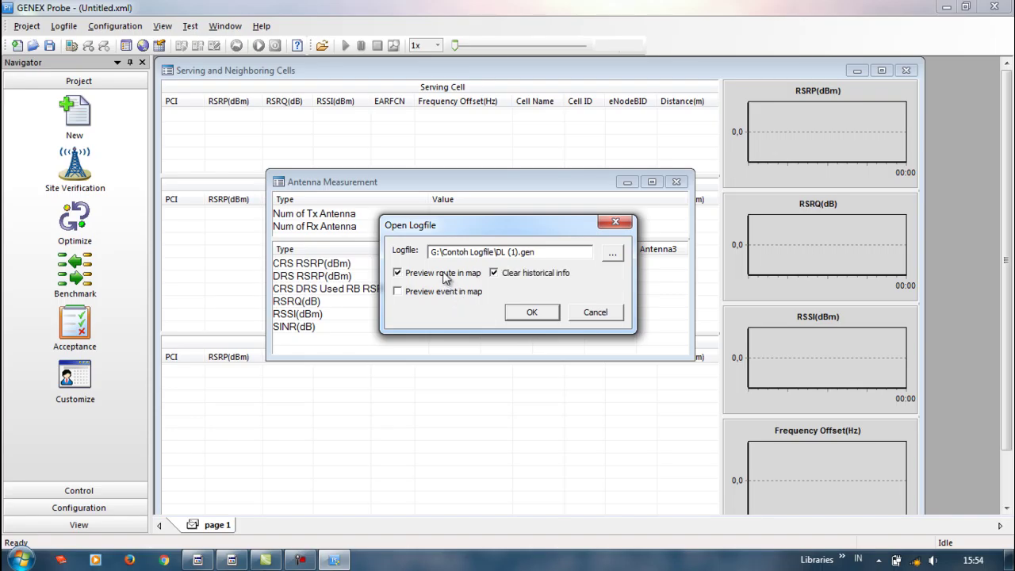
{"action": "left_click", "coordinate": [432, 294]}
{"action": "left_click", "coordinate": [523, 316]}
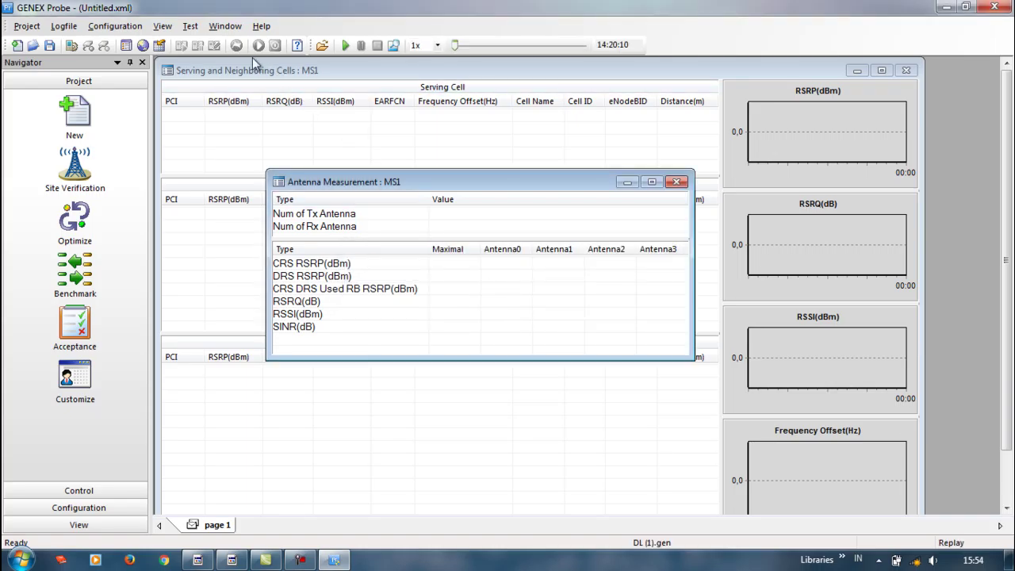
- Tile the open view windows horizontally and maximize the Outdoor Map
{"action": "left_click", "coordinate": [226, 26]}
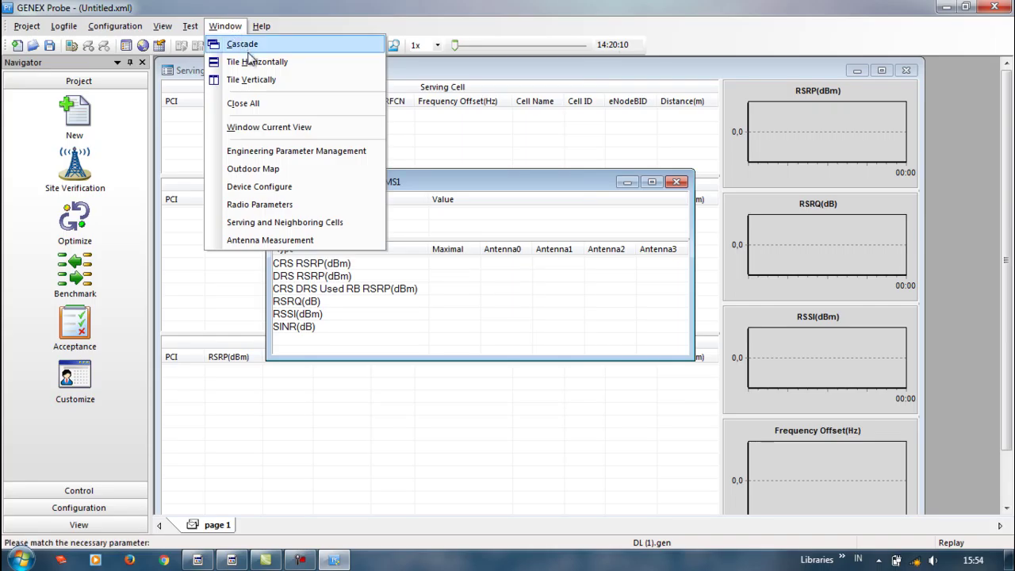
{"action": "left_click", "coordinate": [252, 61]}
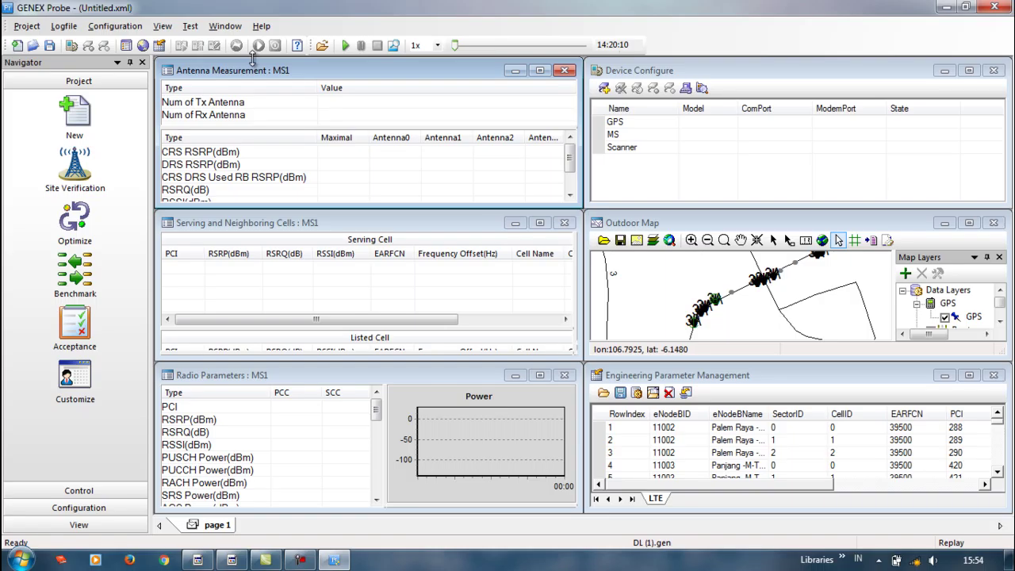
{"action": "left_click", "coordinate": [663, 295]}
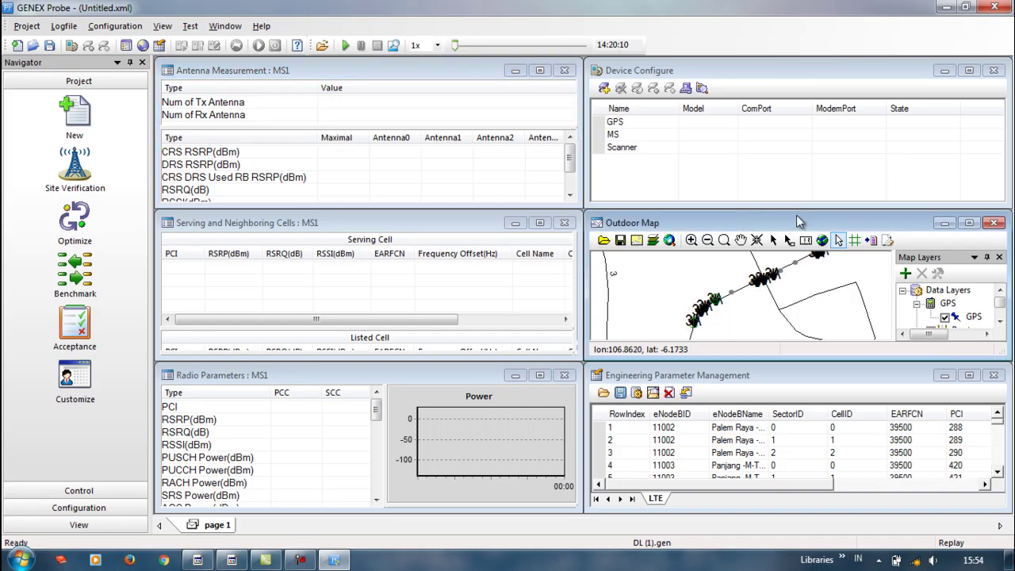
{"action": "left_click", "coordinate": [969, 224]}
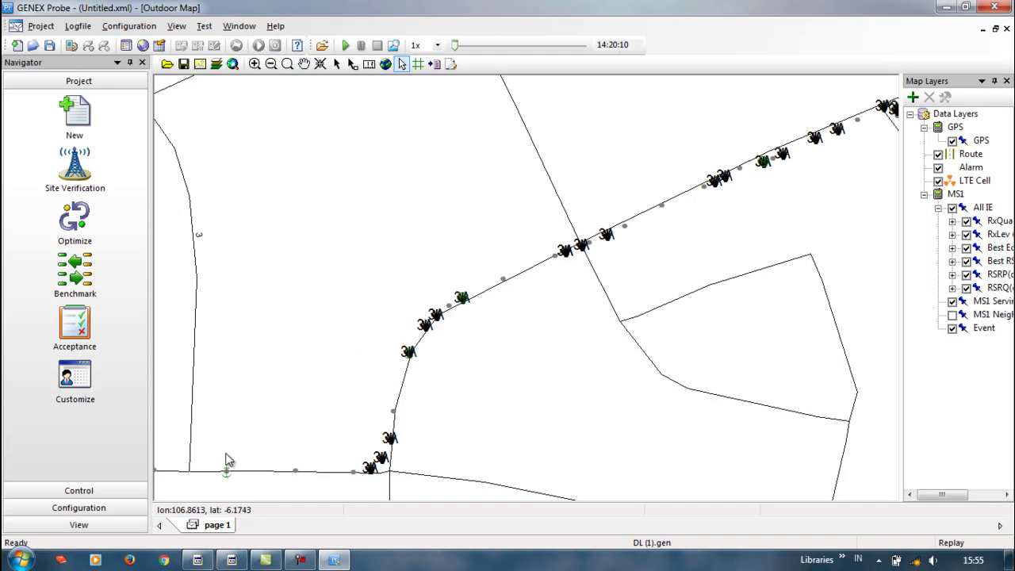
- In the Notepad notes, add item 7: "Lihat pada Outdoor Map lalu play logfile maka akan muncul pemberitahuan melalui suara."
{"action": "left_click", "coordinate": [230, 561]}
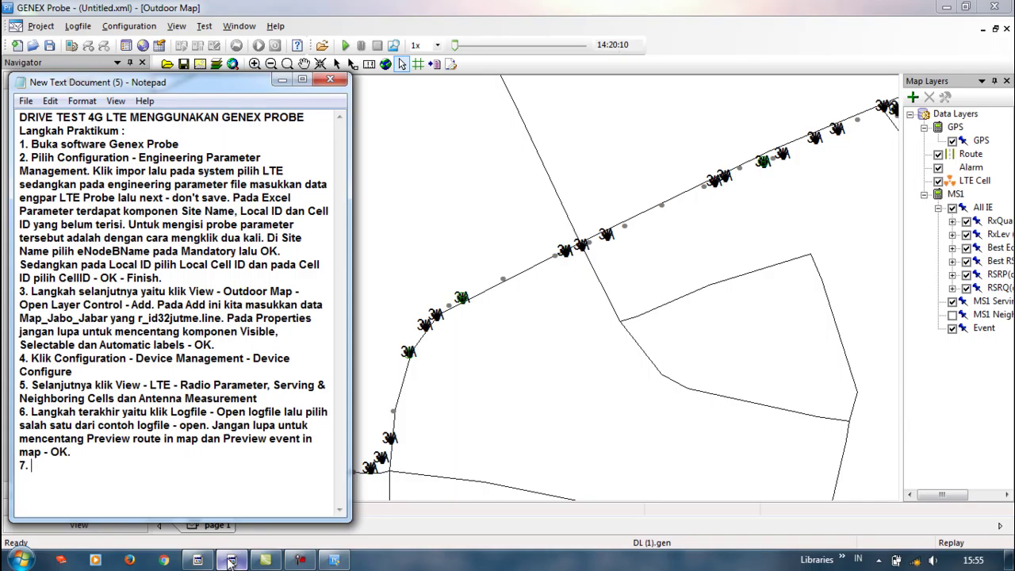
{"action": "type", "text": "Lihat pada"}
{"action": "type", "text": "Outdoor"}
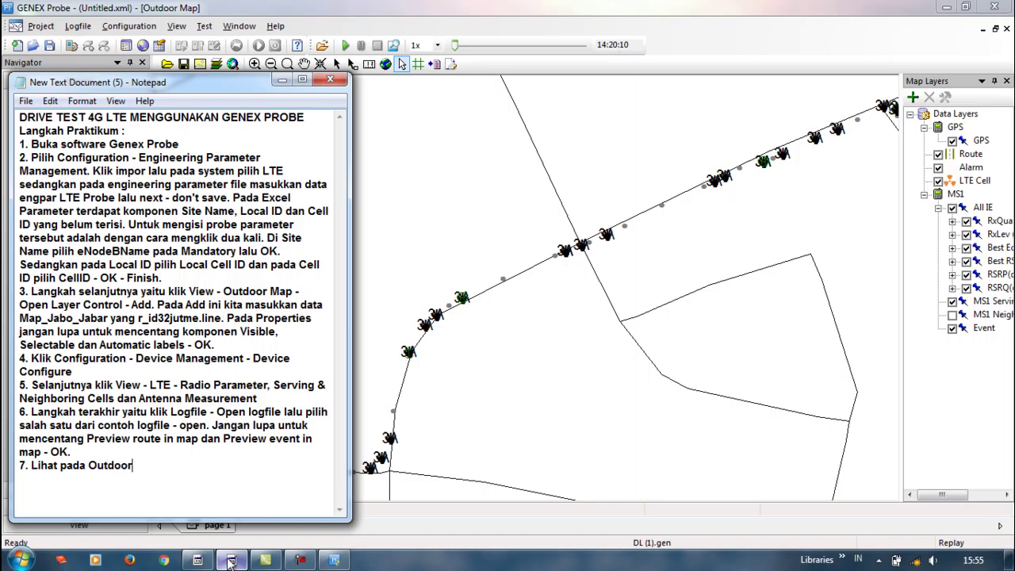
{"action": "type", "text": " Map lalu play logfile"}
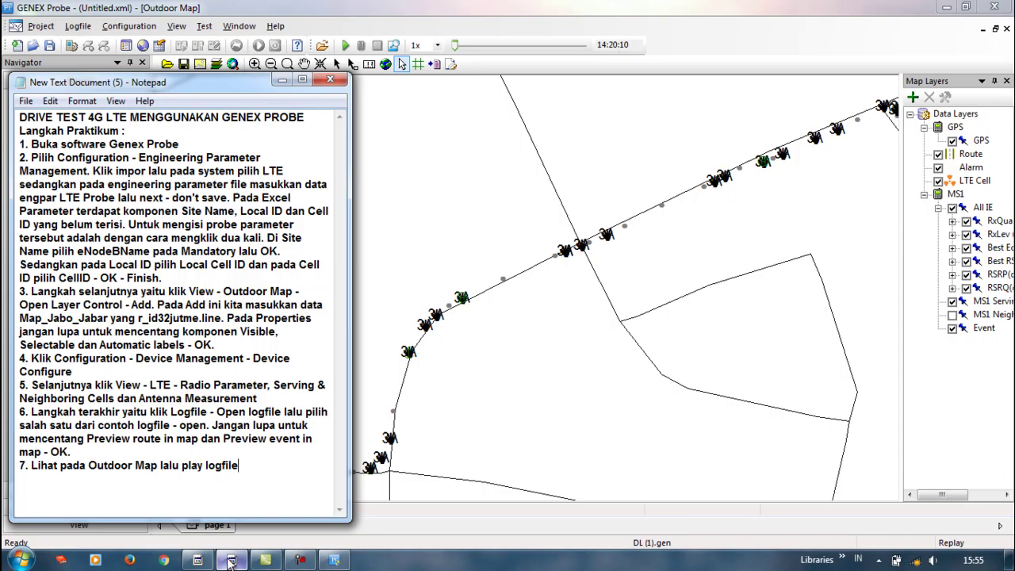
{"action": "type", "text": " maka akan muncul"}
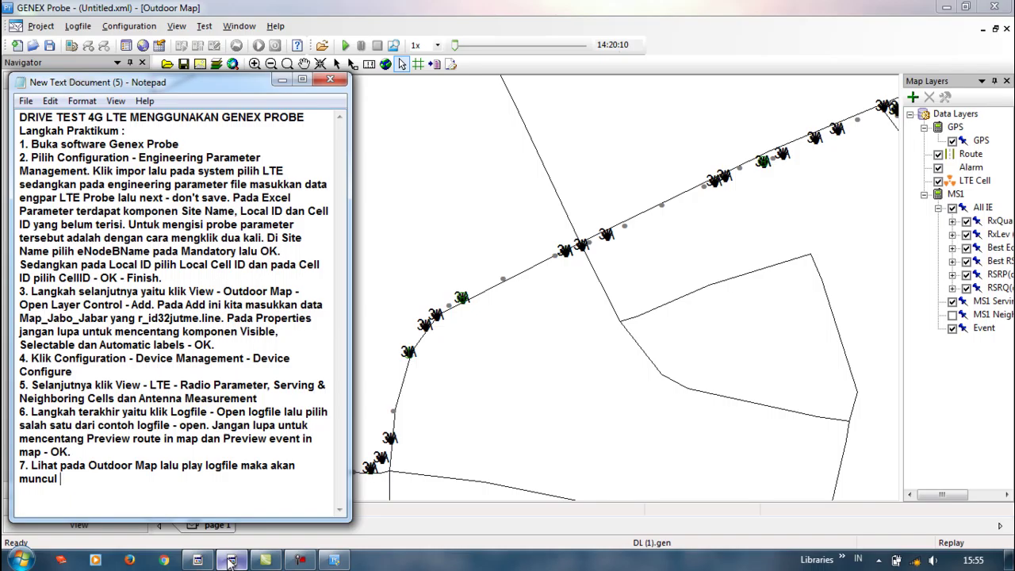
{"action": "type", "text": "pemberitahuan melalui suara."}
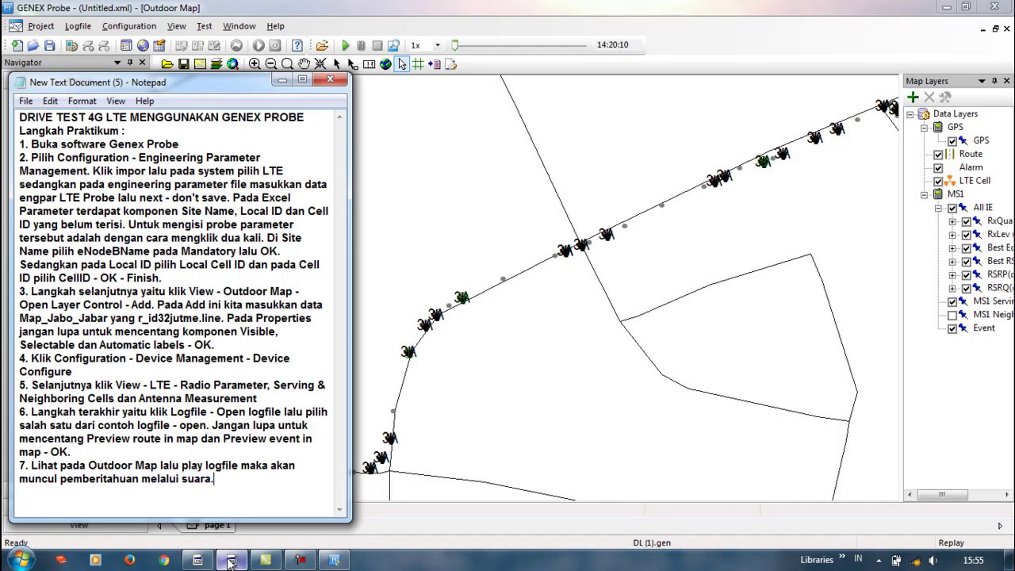
- Return to the Outdoor Map in GENEX Probe and start replaying the opened logfile
{"action": "left_click", "coordinate": [502, 334]}
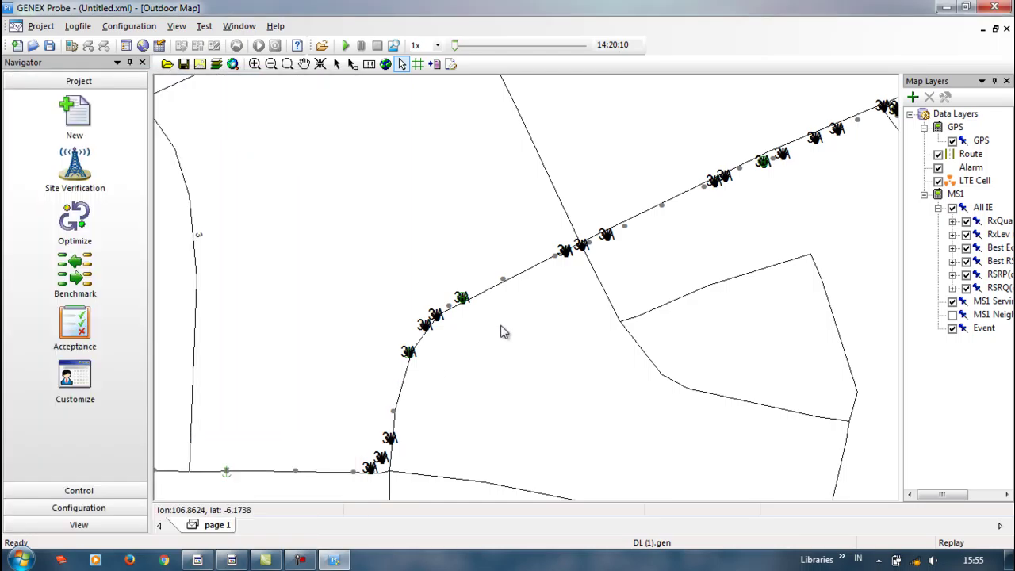
{"action": "left_click", "coordinate": [265, 561]}
{"action": "left_click", "coordinate": [267, 561]}
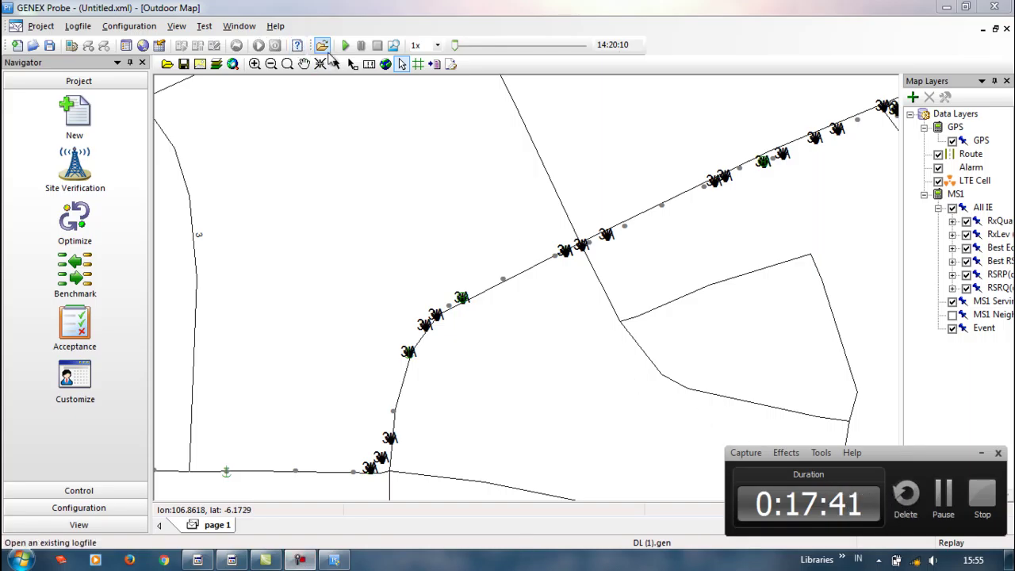
{"action": "left_click", "coordinate": [347, 47]}
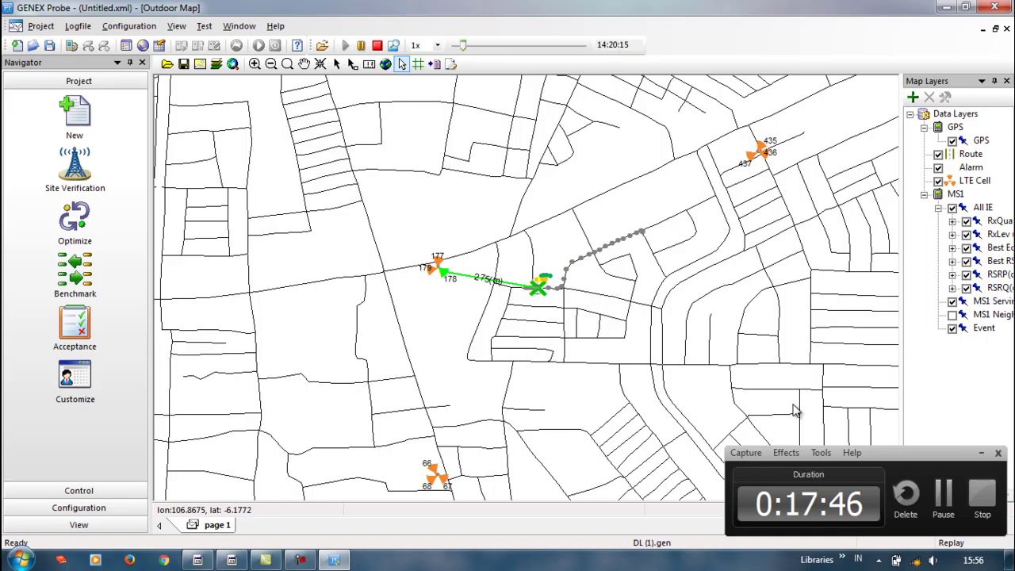
- Adjust the system volume for the voice notifications while the logfile replays on the Outdoor Map
{"action": "key", "text": "XF86AudioLowerVolume"}
{"action": "key", "text": "XF86AudioRaiseVolume"}
{"action": "key", "text": "XF86AudioRaiseVolume"}
{"action": "key", "text": "XF86AudioRaiseVolume"}
{"action": "key", "text": "XF86AudioRaiseVolume"}
{"action": "key", "text": "XF86AudioRaiseVolume"}
{"action": "key", "text": "XF86AudioRaiseVolume"}
{"action": "key", "text": "XF86AudioRaiseVolume"}
{"action": "key", "text": "XF86AudioRaiseVolume"}
{"action": "key", "text": "XF86AudioRaiseVolume"}
{"action": "key", "text": "XF86AudioRaiseVolume"}
{"action": "key", "text": "XF86AudioRaiseVolume"}
{"action": "key", "text": "XF86AudioRaiseVolume"}
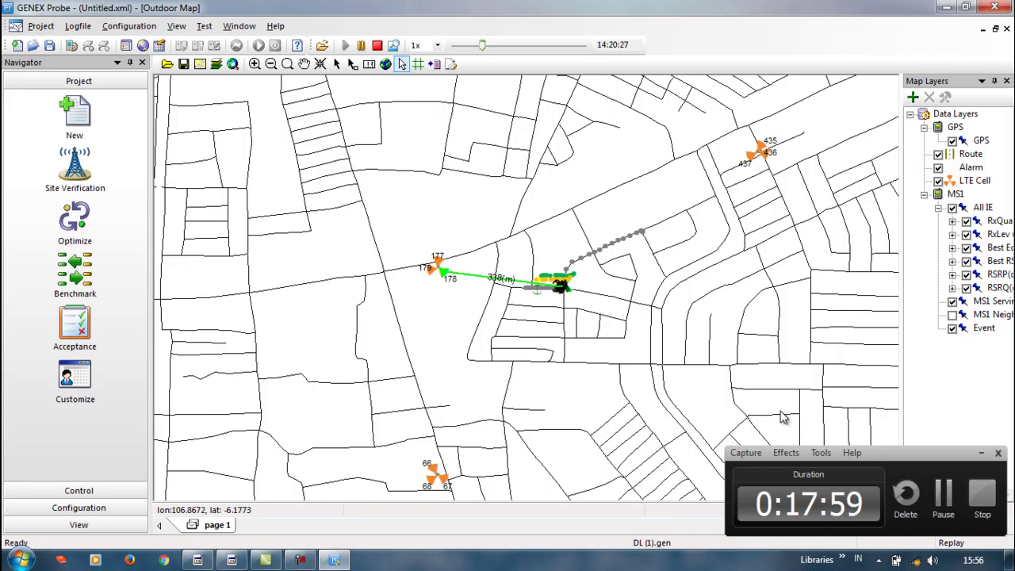
{"action": "key", "text": "XF86AudioRaiseVolume"}
{"action": "key", "text": "XF86AudioLowerVolume"}
{"action": "key", "text": "XF86AudioLowerVolume"}
{"action": "key", "text": "XF86AudioLowerVolume"}
{"action": "key", "text": "XF86AudioLowerVolume"}
{"action": "key", "text": "XF86AudioLowerVolume"}
{"action": "key", "text": "XF86AudioLowerVolume"}
{"action": "key", "text": "XF86AudioLowerVolume"}
{"action": "key", "text": "XF86AudioLowerVolume"}
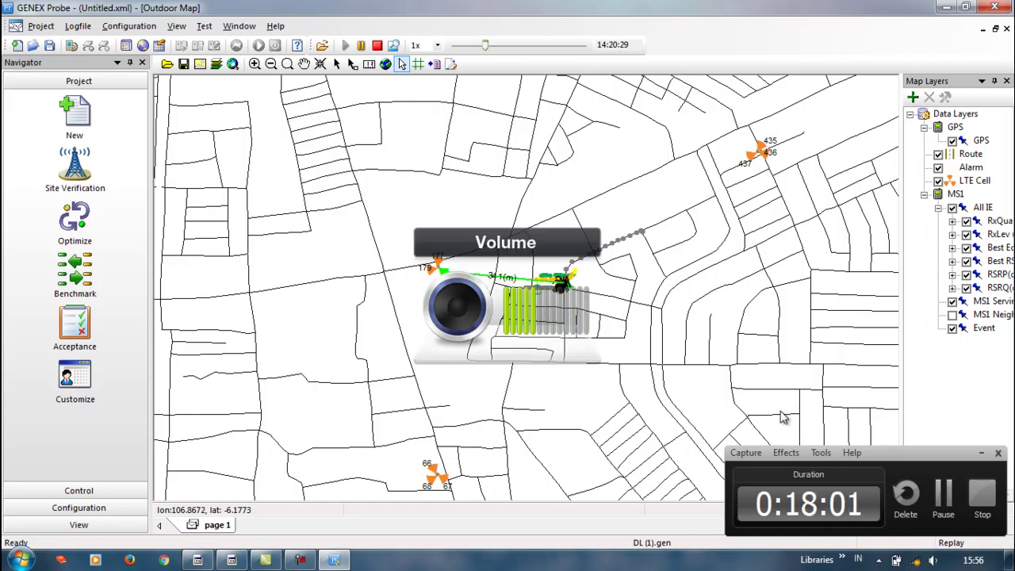
{"action": "key", "text": "XF86AudioRaiseVolume"}
{"action": "key", "text": "XF86AudioRaiseVolume"}
{"action": "key", "text": "XF86AudioRaiseVolume"}
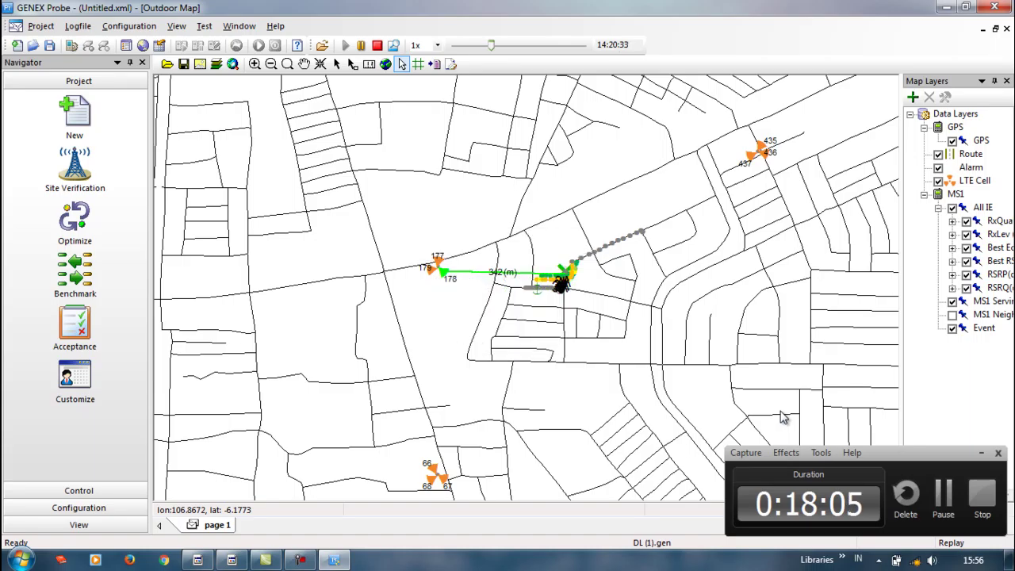
{"action": "key", "text": "XF86AudioRaiseVolume"}
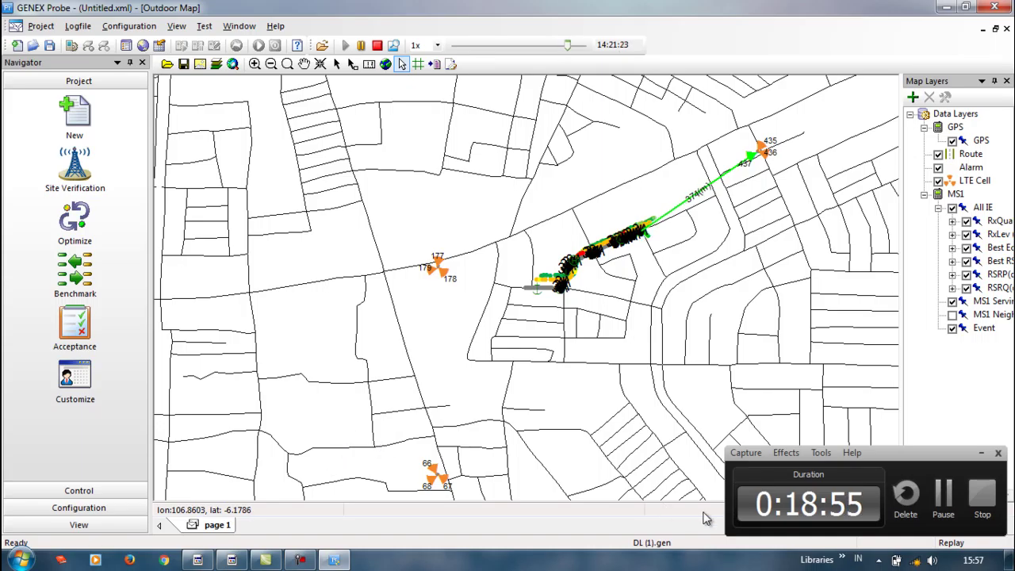
{"action": "left_click", "coordinate": [911, 421]}
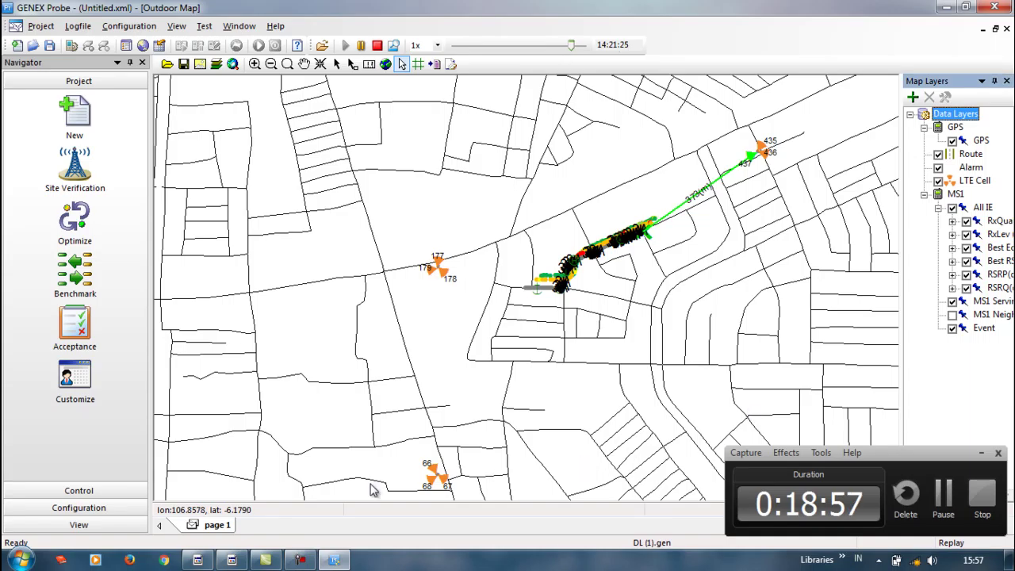
{"action": "left_click", "coordinate": [298, 561]}
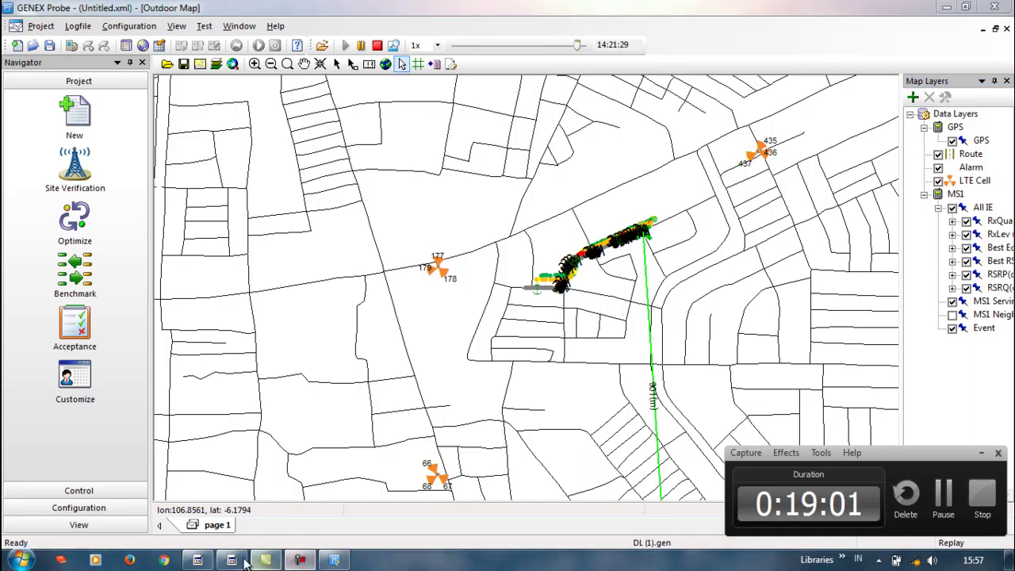
{"action": "mouse_move", "coordinate": [230, 561]}
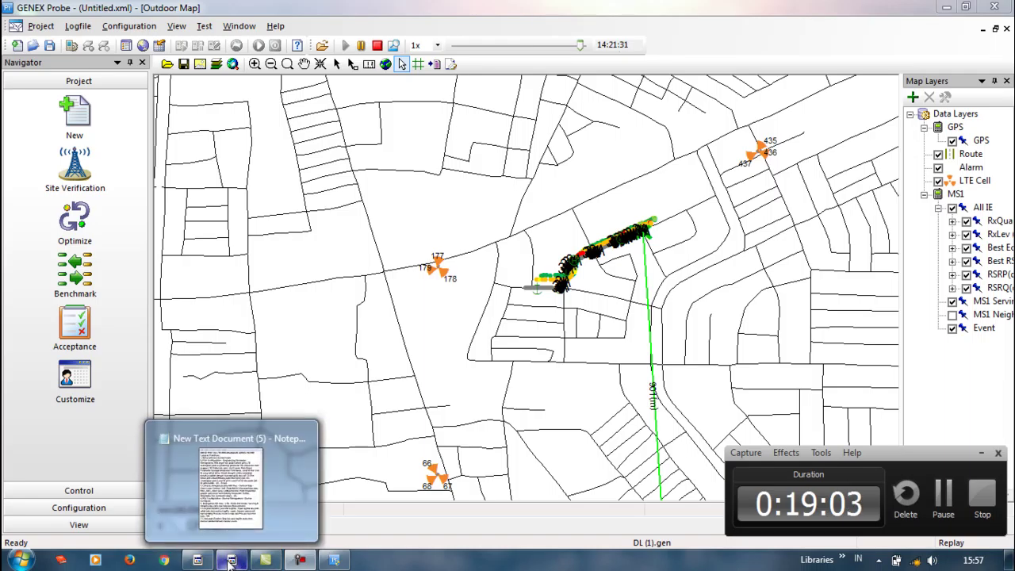
{"action": "left_click", "coordinate": [982, 454]}
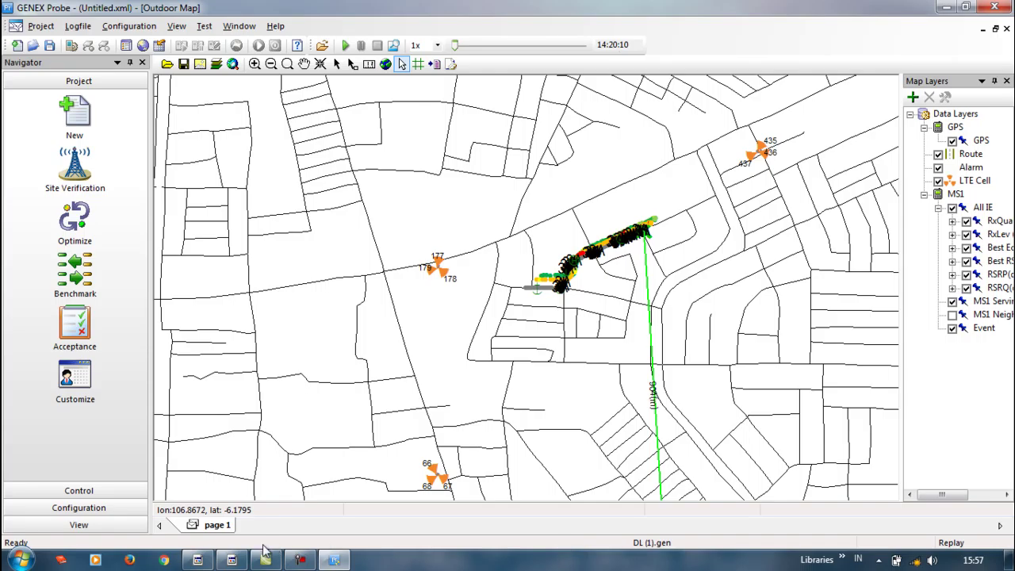
- Close the Notepad notes below item 7 with the lines "Jangan lupa untuk menyimpan hasil yang telah didapatkan." and "FINISH"
{"action": "left_click", "coordinate": [232, 562]}
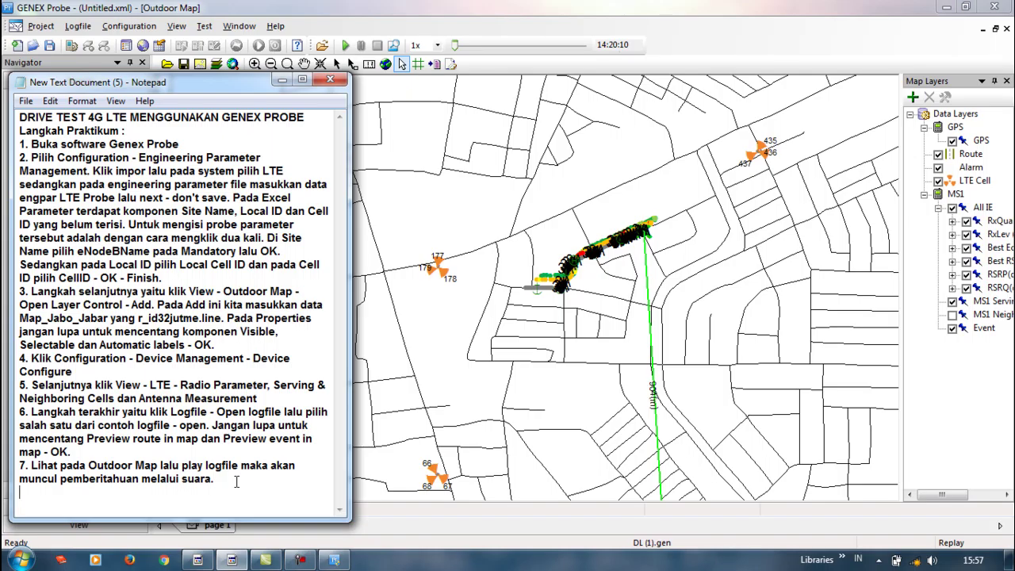
{"action": "type", "text": "Jangan lupa un"}
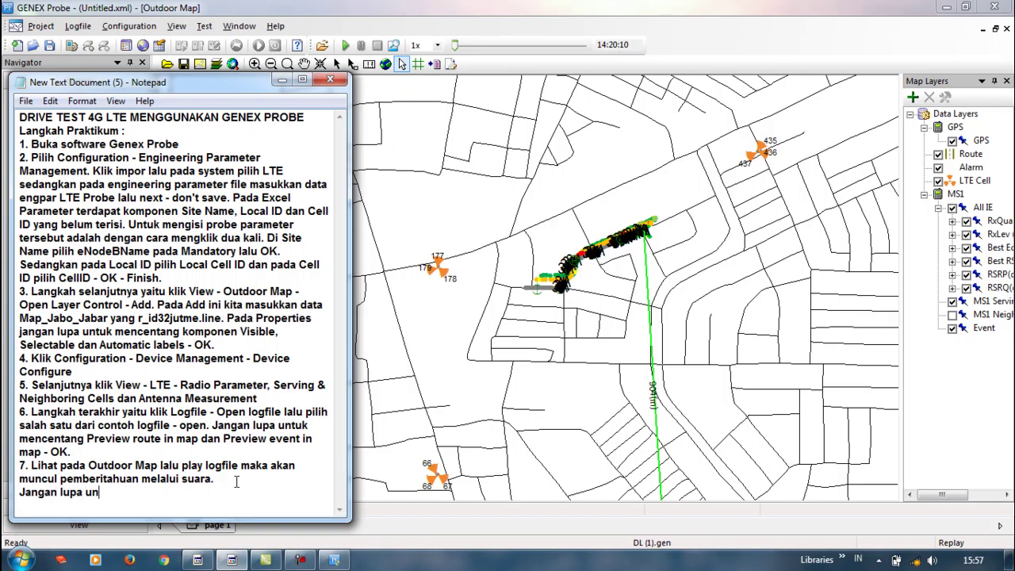
{"action": "type", "text": "tuk menyimpan"}
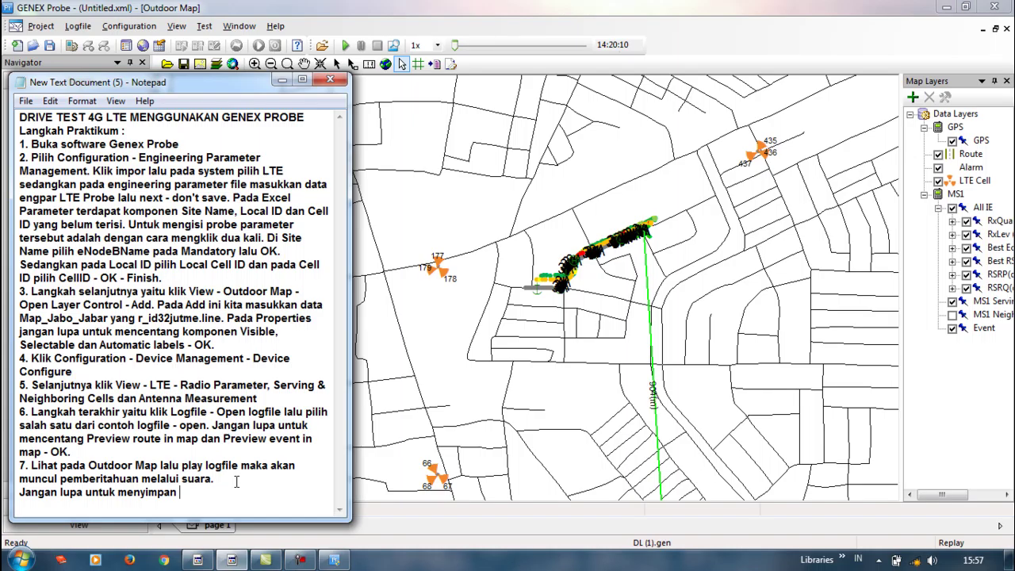
{"action": "type", "text": "H"}
{"action": "type", "text": "hasil "}
{"action": "type", "text": "yang te;ah"}
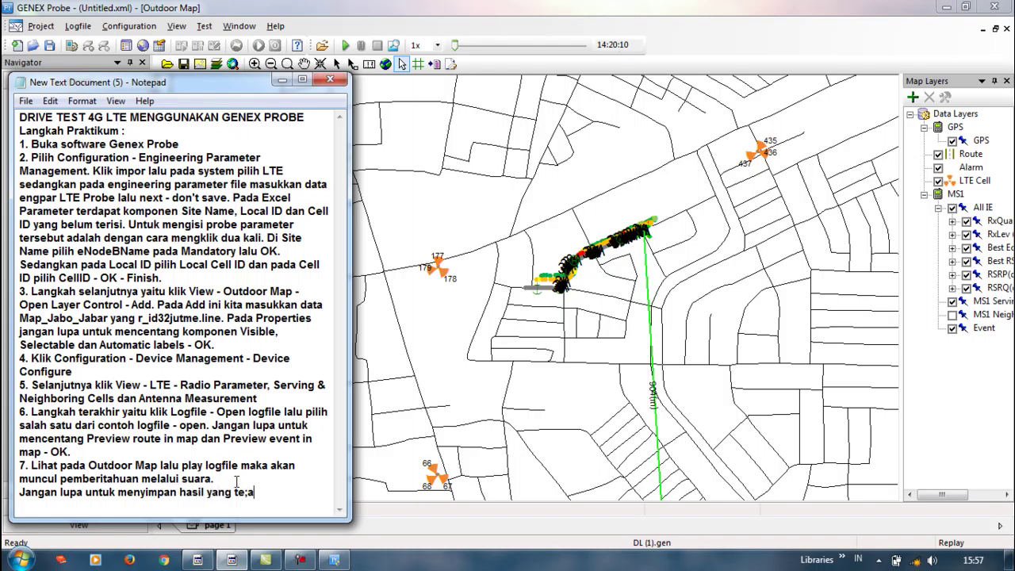
{"action": "key", "text": "BackSpace"}
{"action": "key", "text": "BackSpace"}
{"action": "key", "text": "BackSpace"}
{"action": "type", "text": "lah didapatkan. "}
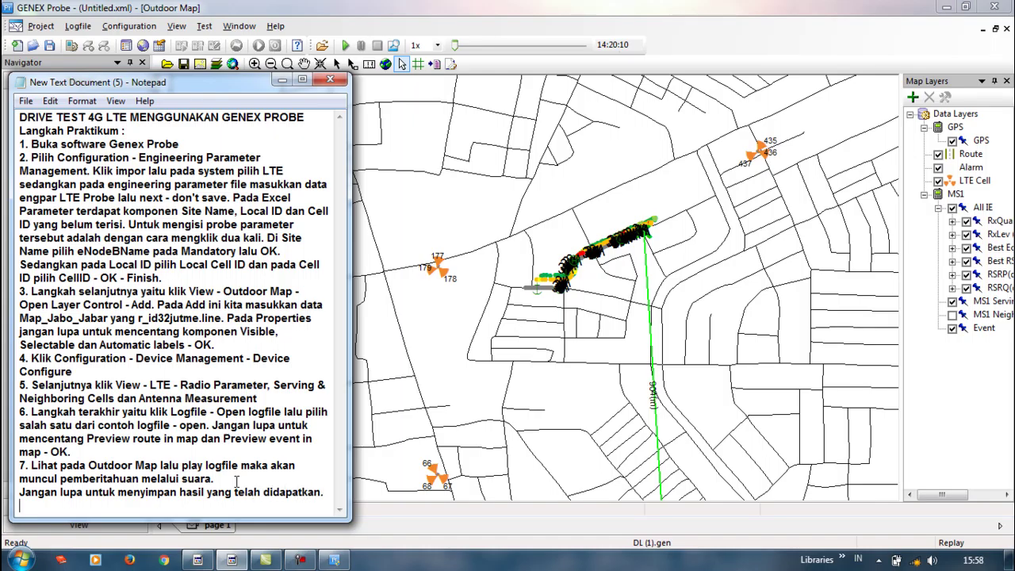
{"action": "type", "text": "FINISH"}
{"action": "left_click", "coordinate": [399, 369]}
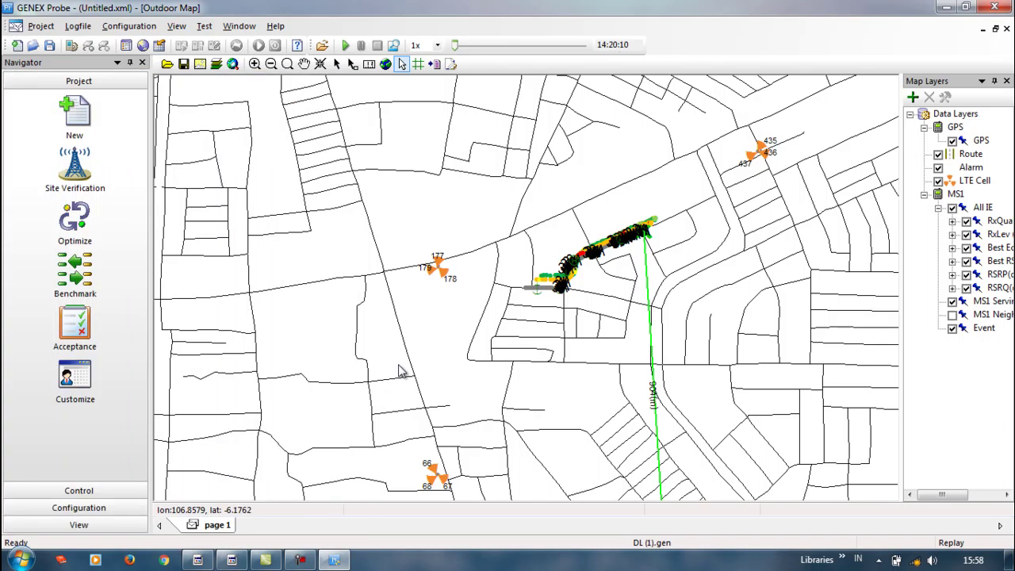
{"action": "left_click", "coordinate": [997, 8]}
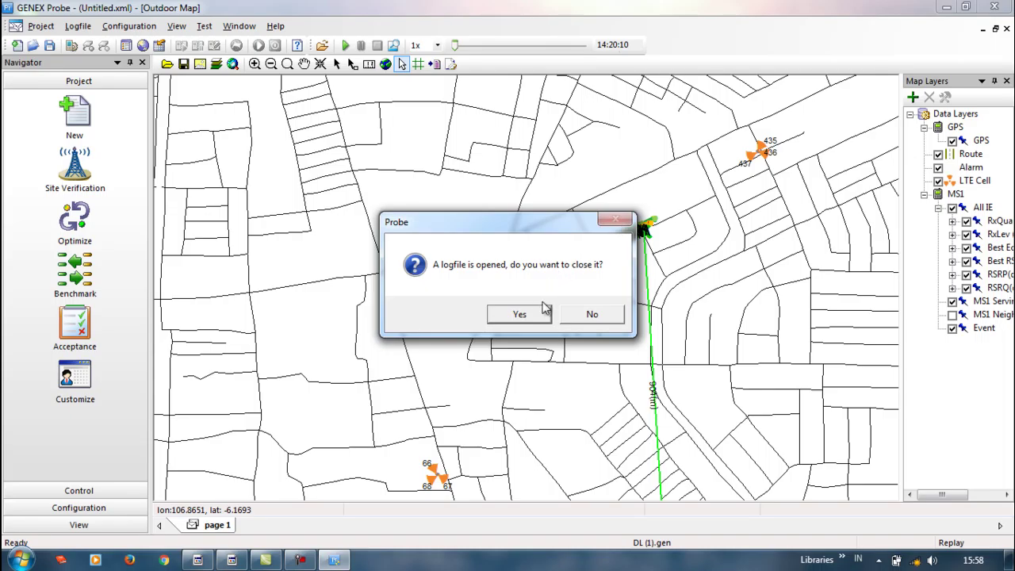
{"action": "left_click", "coordinate": [593, 315]}
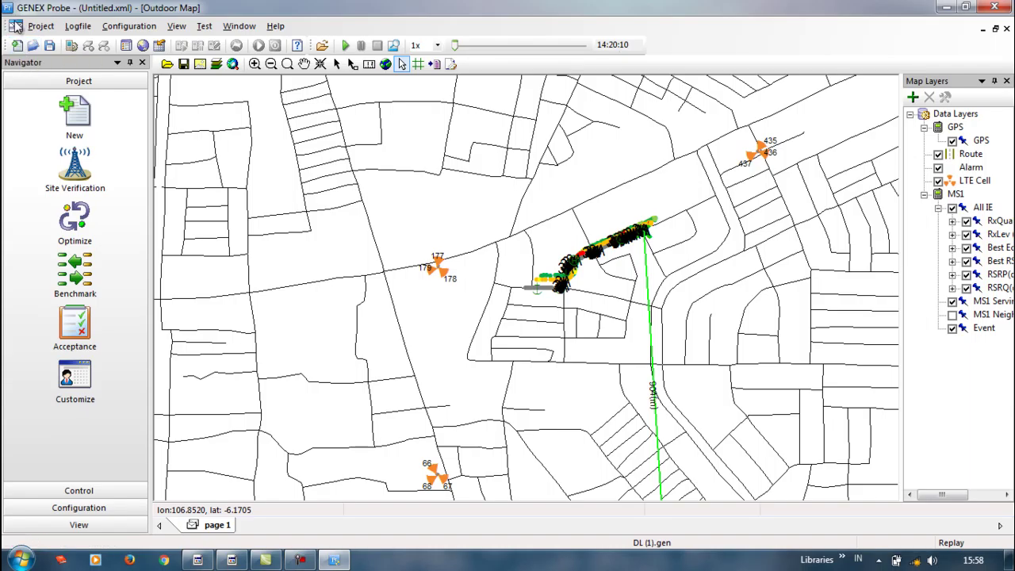
- Save the project with type Site Verification, naming it with the student number and name separated by an underscore
{"action": "left_click", "coordinate": [36, 28]}
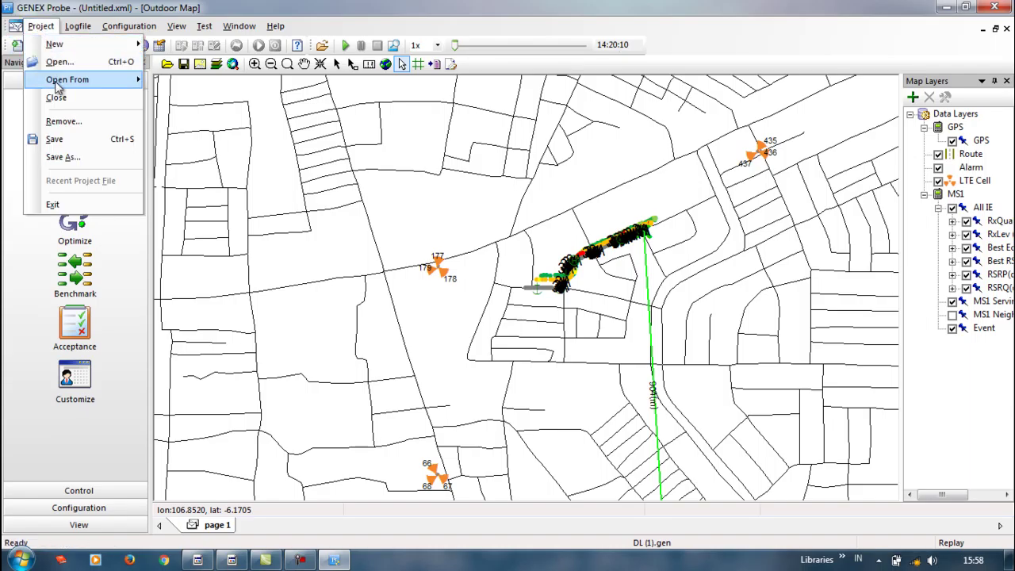
{"action": "left_click", "coordinate": [67, 143]}
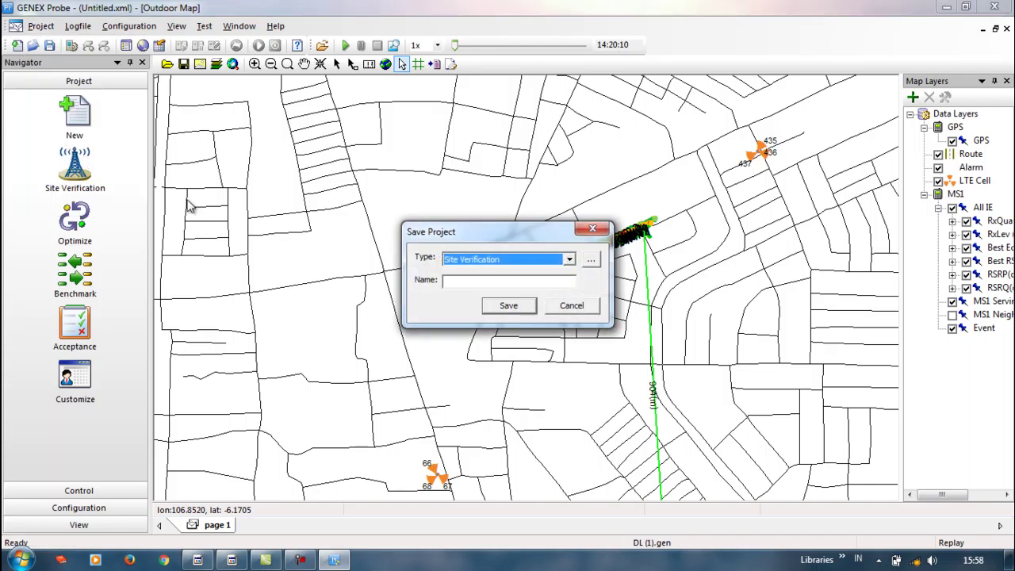
{"action": "left_click", "coordinate": [520, 281]}
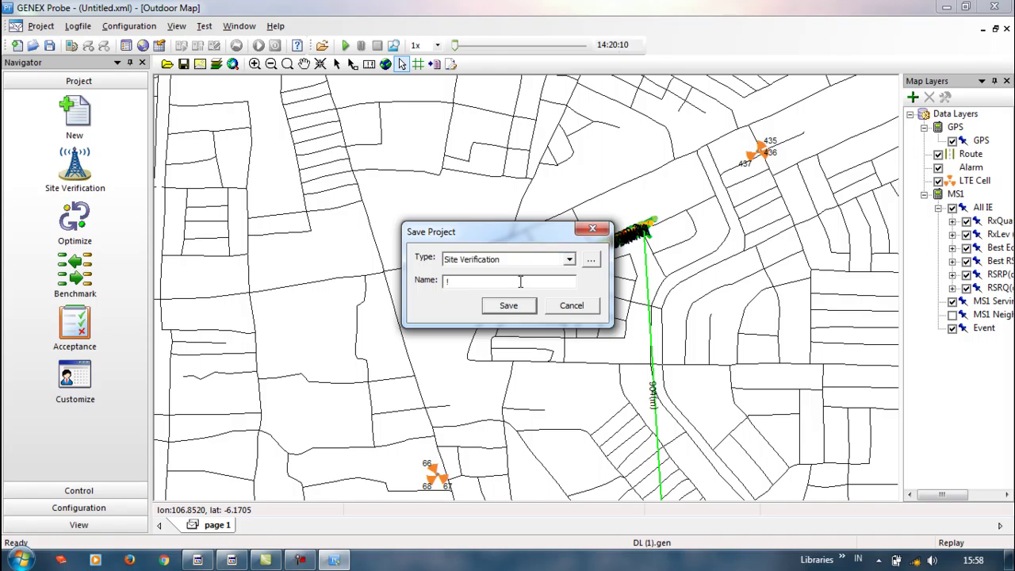
{"action": "type", "text": "13101"}
{"action": "key", "text": "BackSpace"}
{"action": "type", "text": "_"}
{"action": "left_click", "coordinate": [521, 312]}
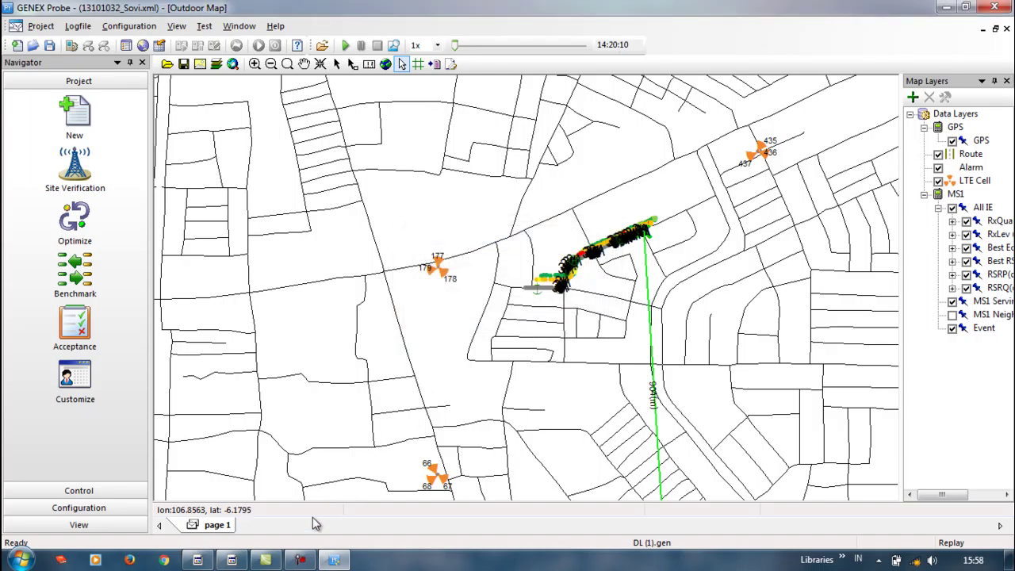
- Tile all open windows on page 1 and review the Radio Parameters, Antenna Measurement and Serving and Neighboring Cells values for MS1
{"action": "left_click", "coordinate": [239, 26]}
{"action": "left_click", "coordinate": [258, 62]}
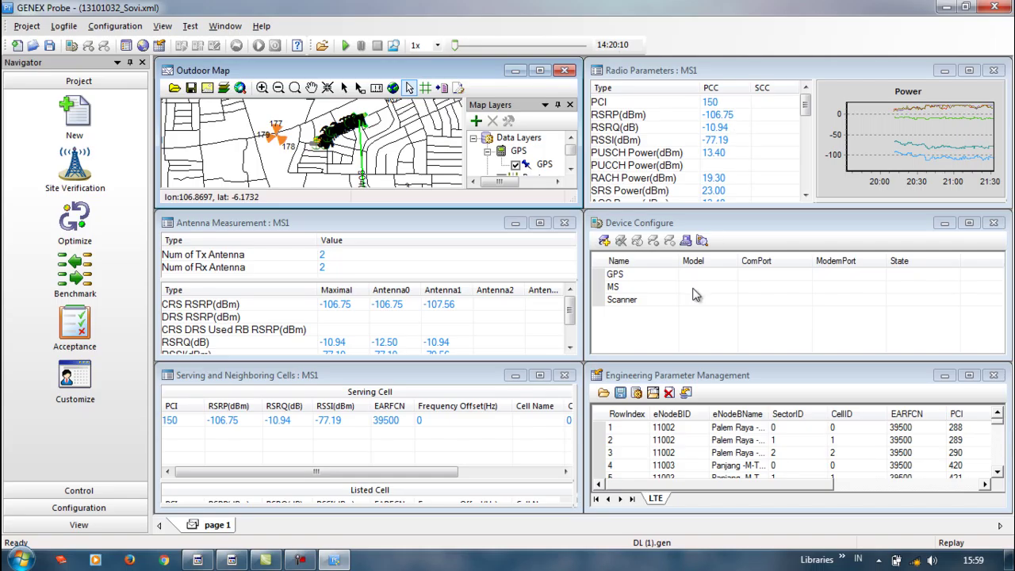
{"action": "left_click", "coordinate": [806, 106]}
{"action": "left_click_drag", "start_coordinate": [808, 105], "coordinate": [814, 193]}
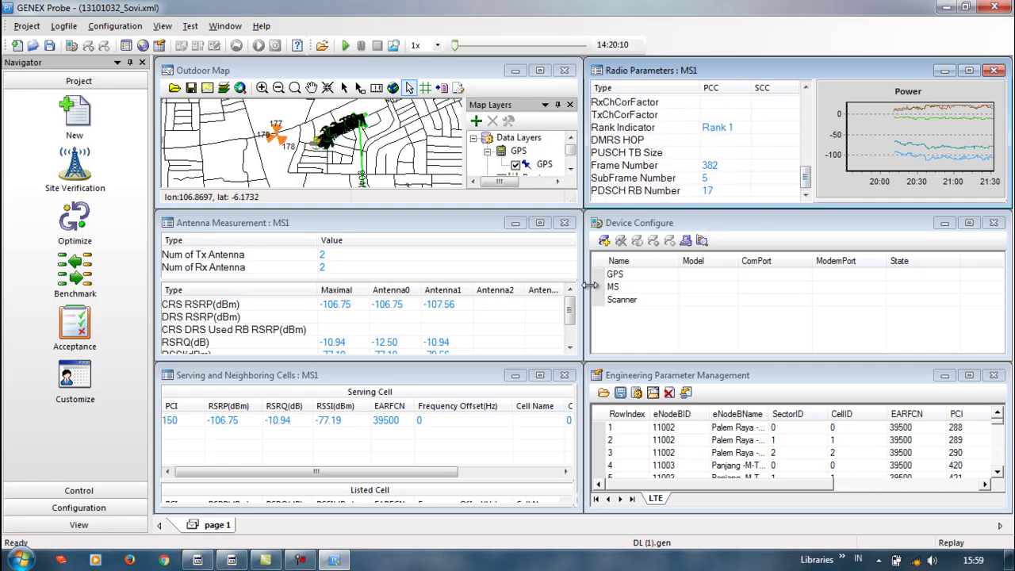
{"action": "left_click_drag", "start_coordinate": [574, 310], "coordinate": [577, 341]}
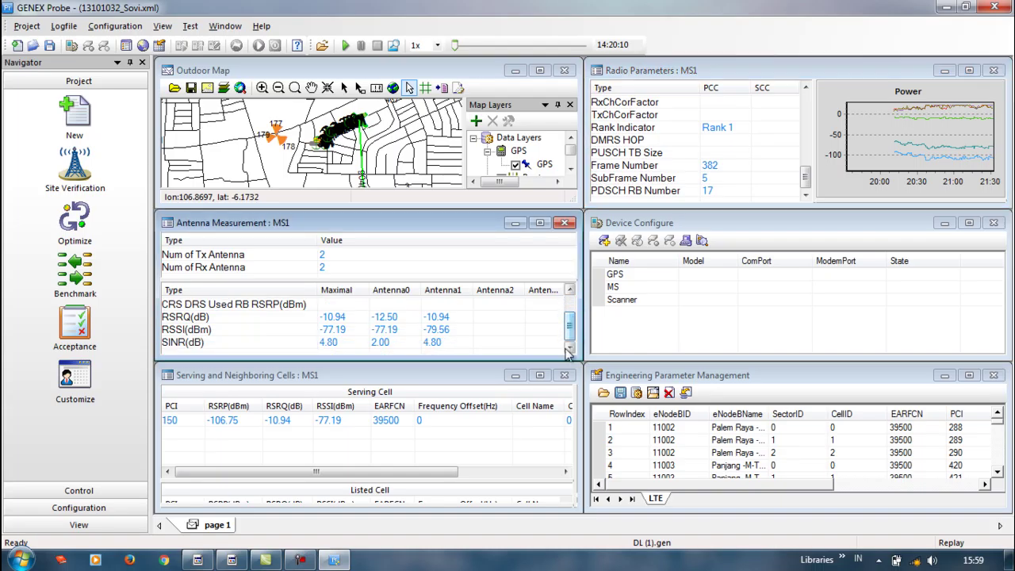
{"action": "left_click", "coordinate": [446, 476]}
{"action": "left_click_drag", "start_coordinate": [446, 477], "coordinate": [584, 478]}
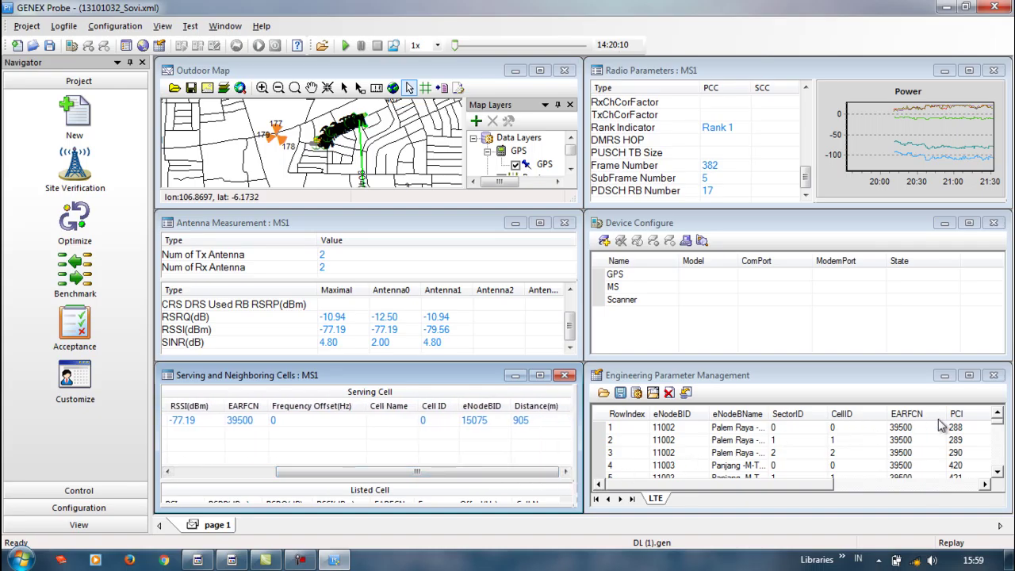
{"action": "left_click", "coordinate": [300, 560]}
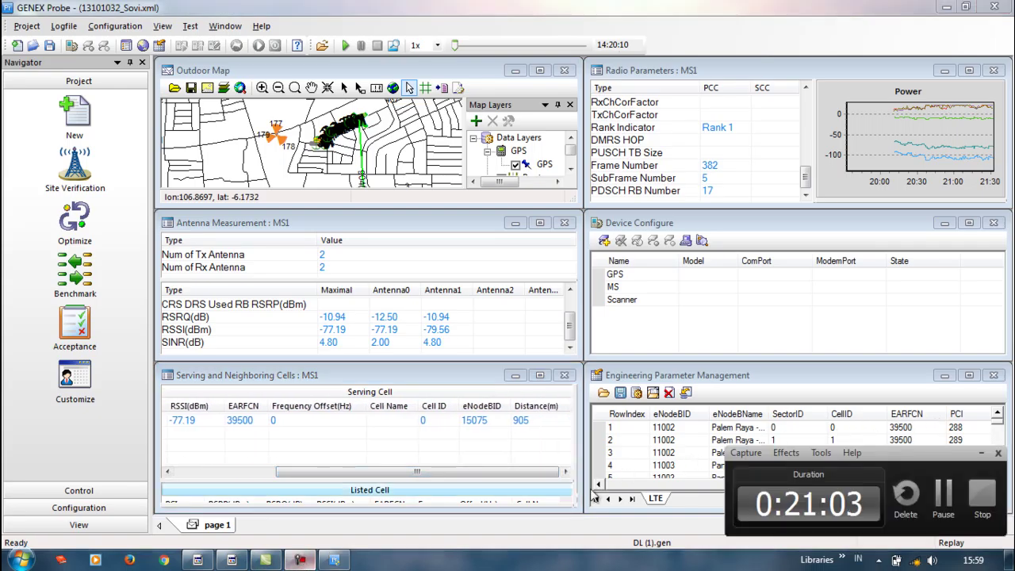